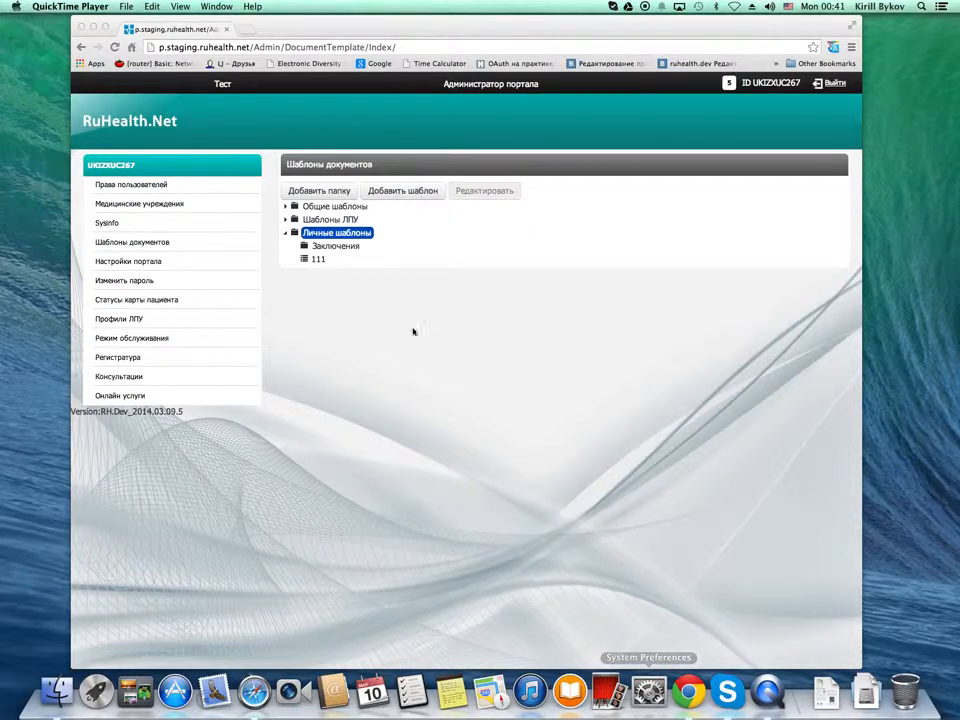
Create a document template named "new template for something" in the personal templates folder
left_click(413, 192)
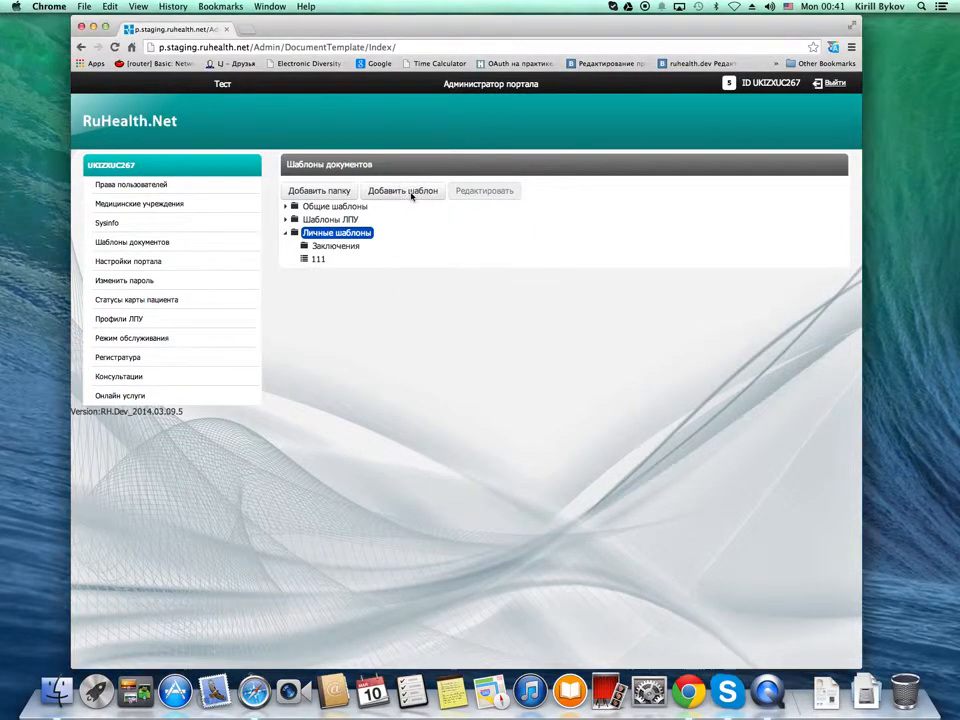
left_click(421, 196)
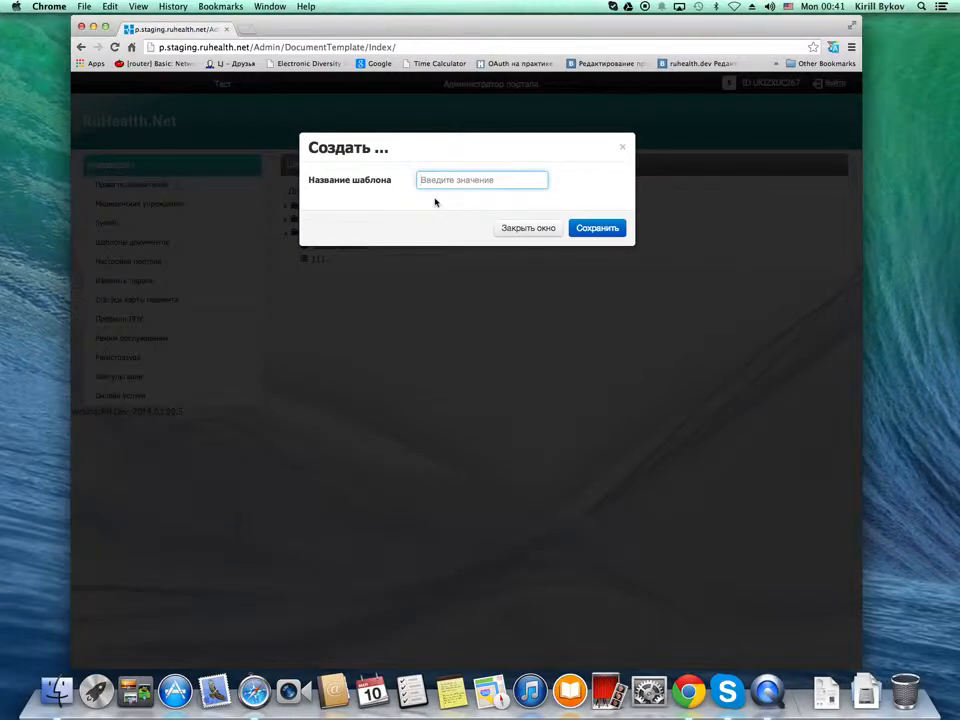
type("па")
type("omething")
left_click(597, 229)
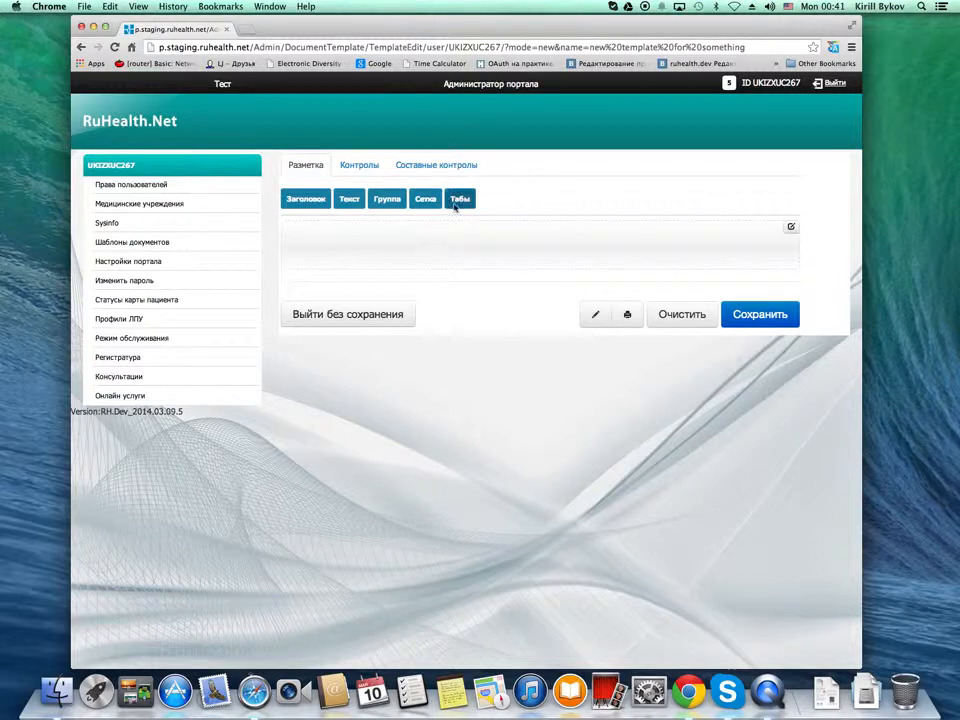
Add a tabs block to the empty template layout and name its first tab "Customer info"
left_click_drag(463, 201, 410, 234)
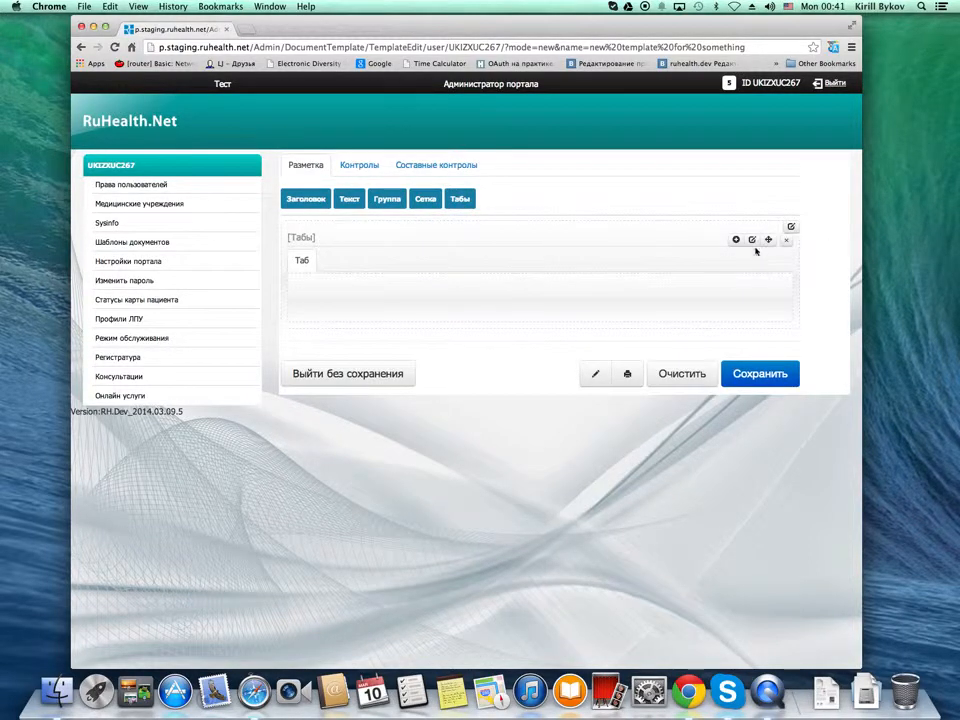
left_click(771, 280)
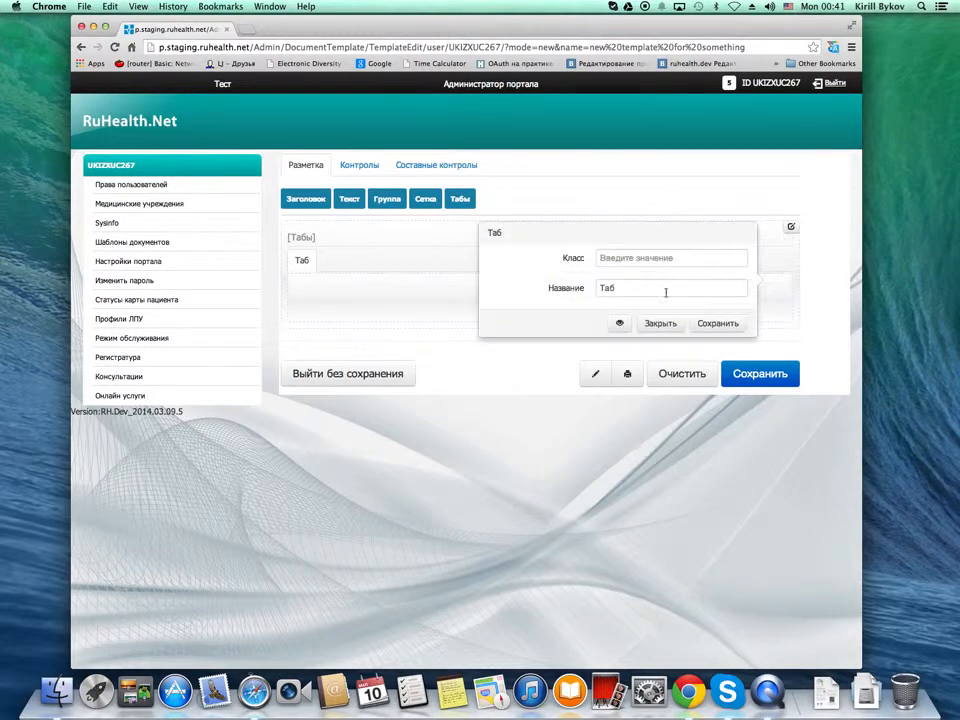
left_click(566, 287)
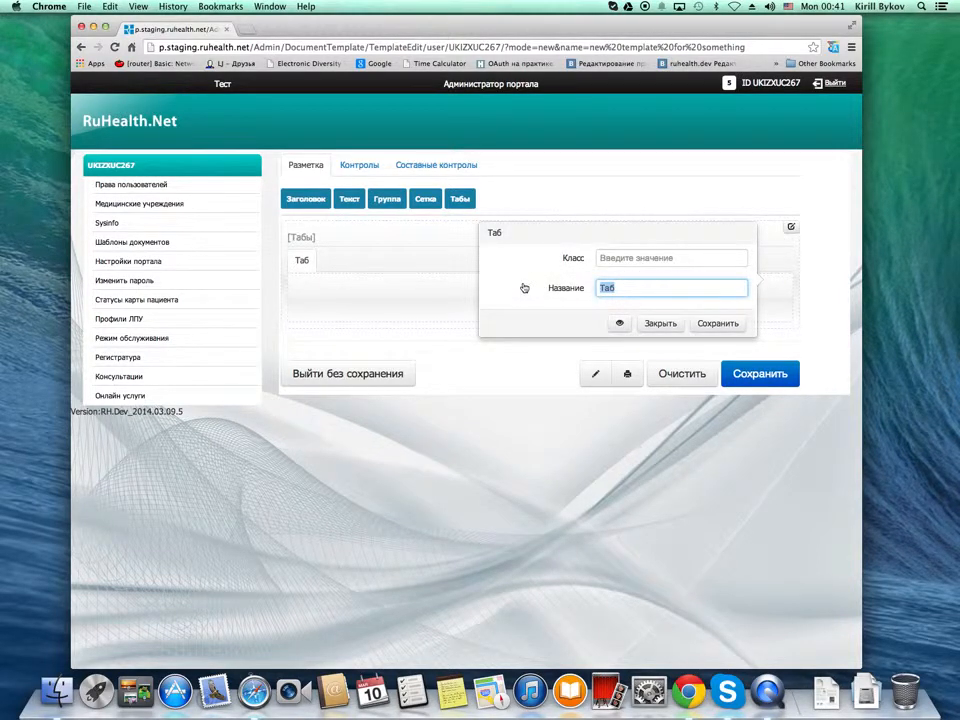
type("Clsrto")
key("BackSpace")
key("BackSpace")
key("BackSpace")
key("BackSpace")
key("BackSpace")
type("ustomer inf")
left_click(718, 323)
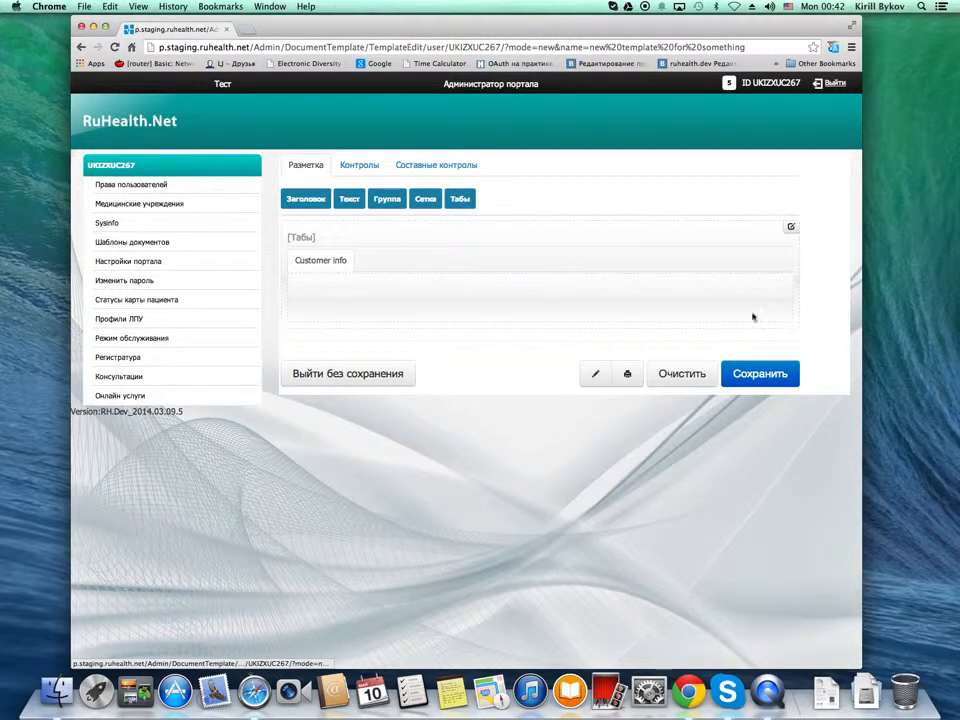
Add a second tab to the tabs block and name it "Food preference"
left_click(737, 240)
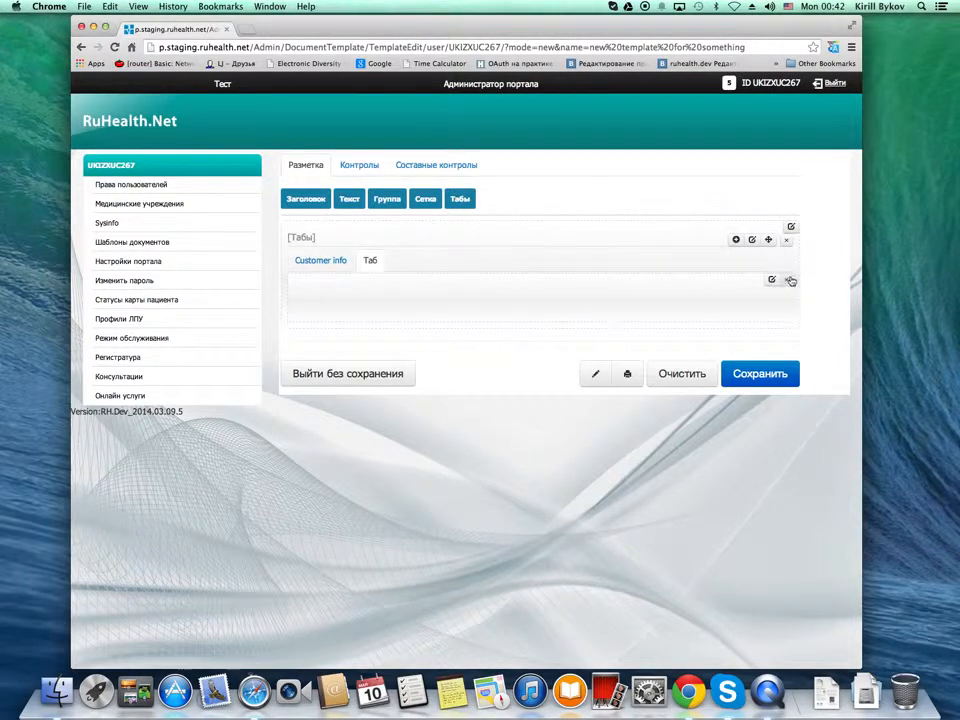
left_click(772, 281)
left_click_drag(656, 289, 476, 288)
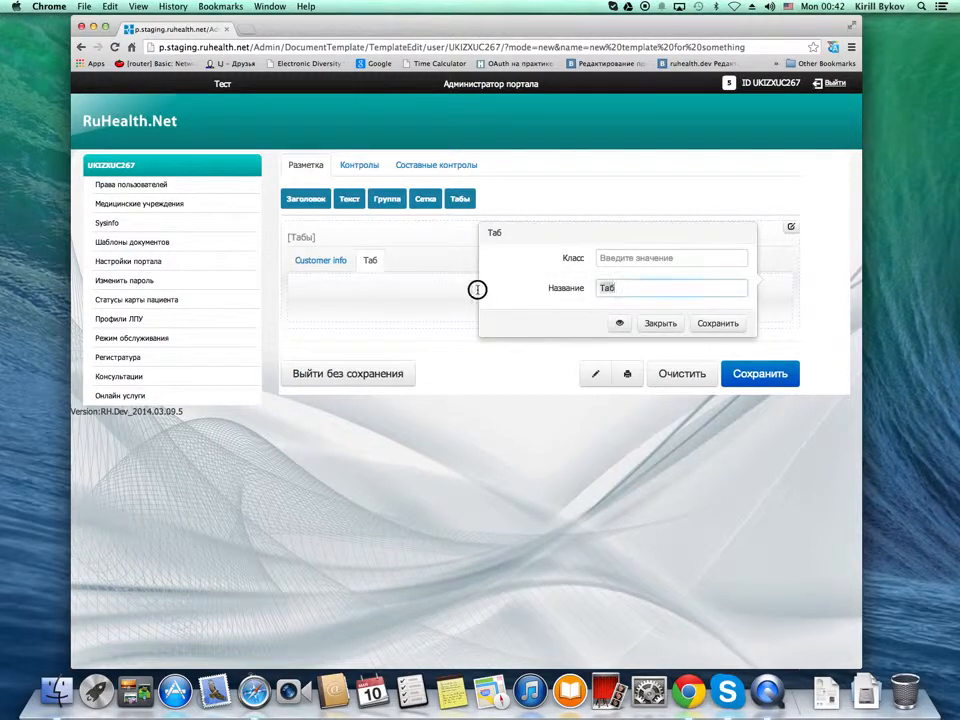
type("Food pref")
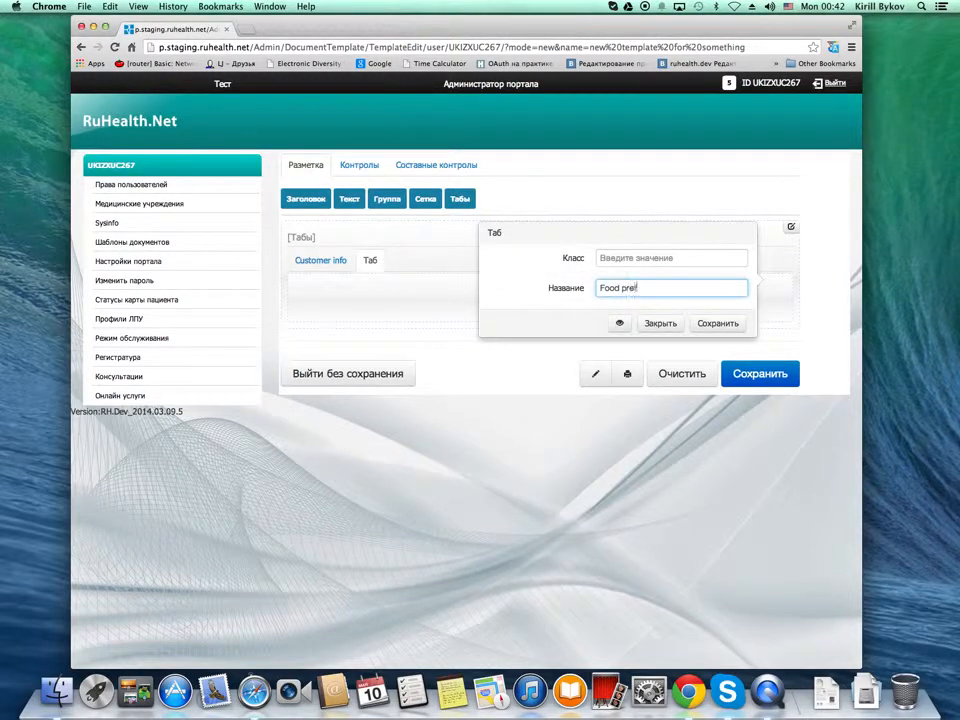
type("erence")
left_click(720, 323)
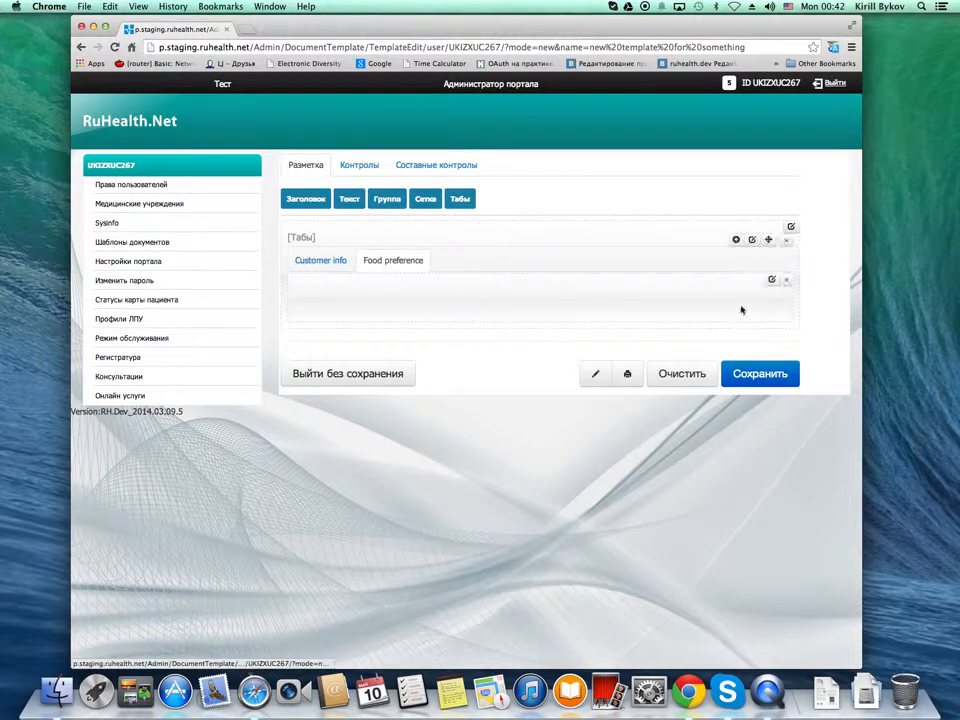
Add a third tab to the tabs block and name it "Job experience"
left_click(736, 240)
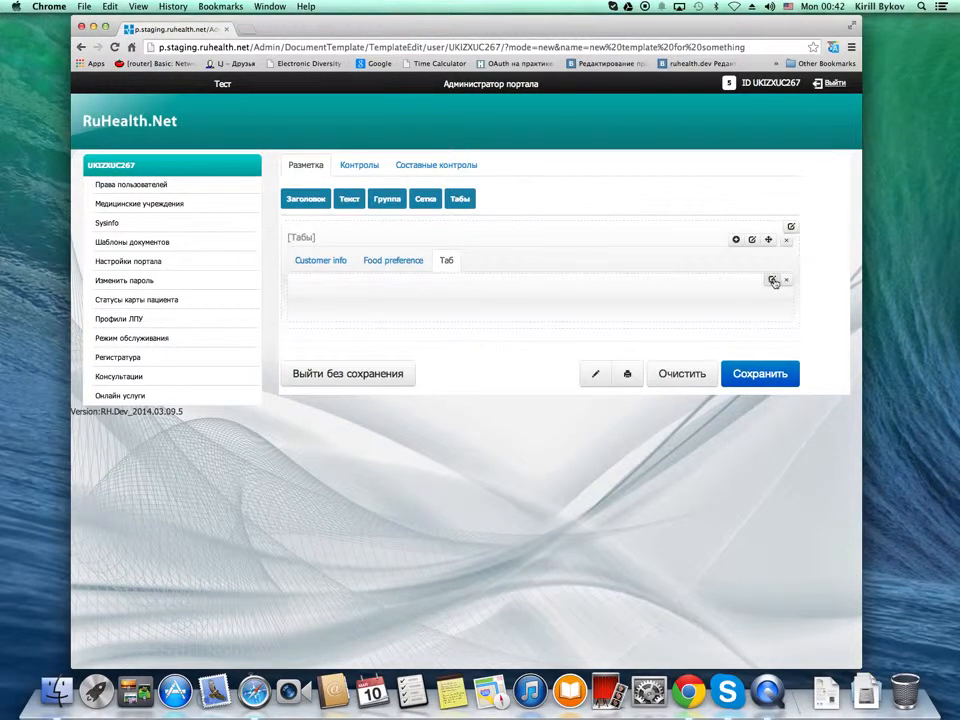
left_click(776, 283)
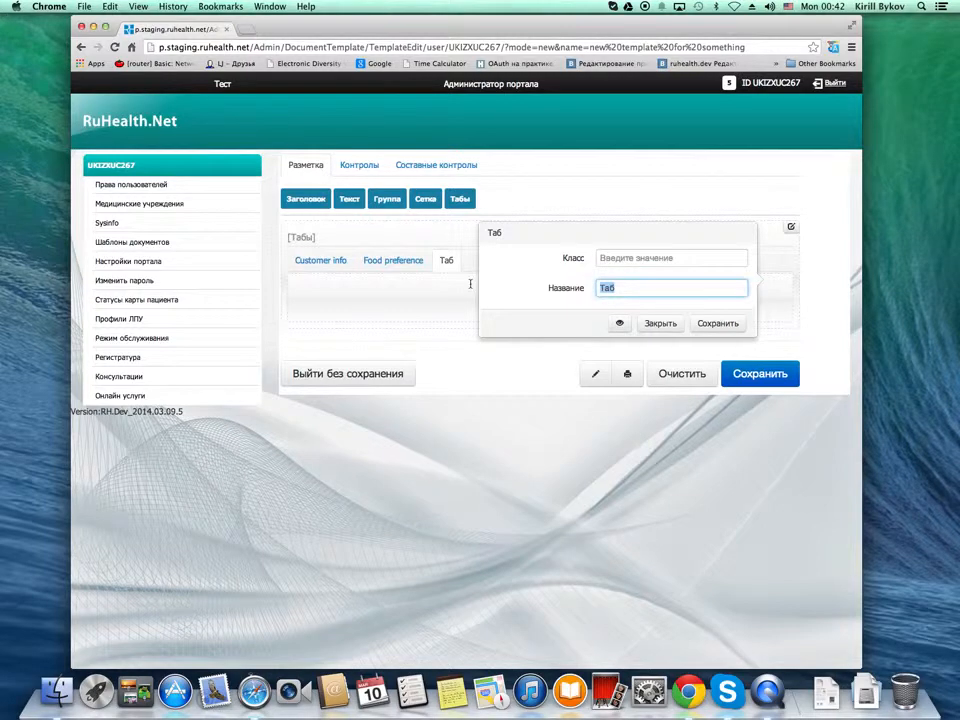
type("Job experience")
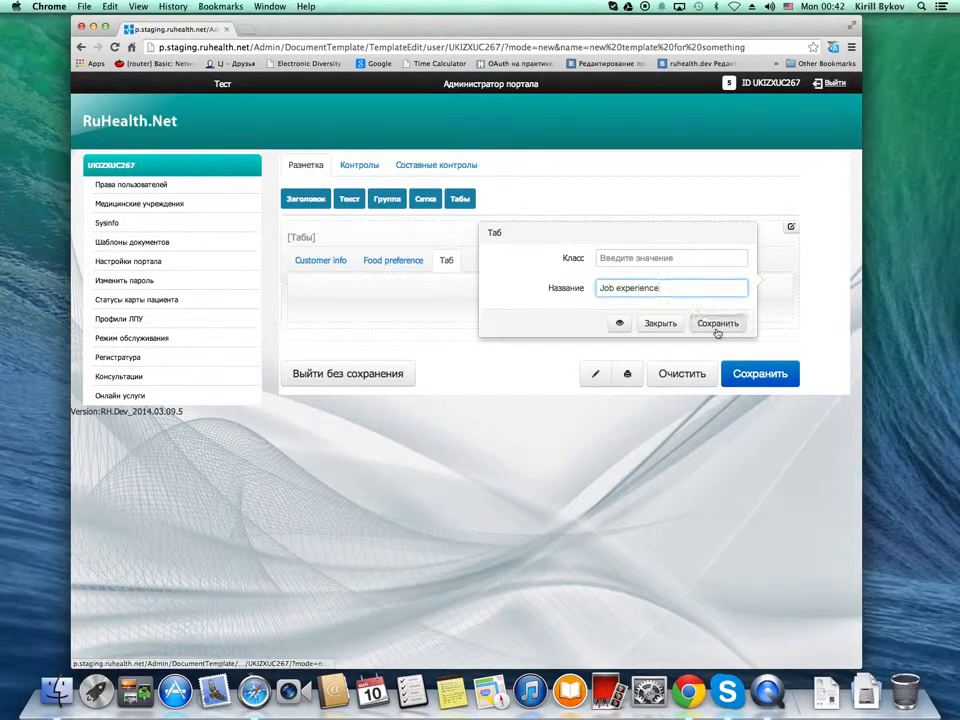
left_click(718, 323)
Place three text fields, a date/time field and a checkbox, in that order, in the Customer info tab
left_click(311, 261)
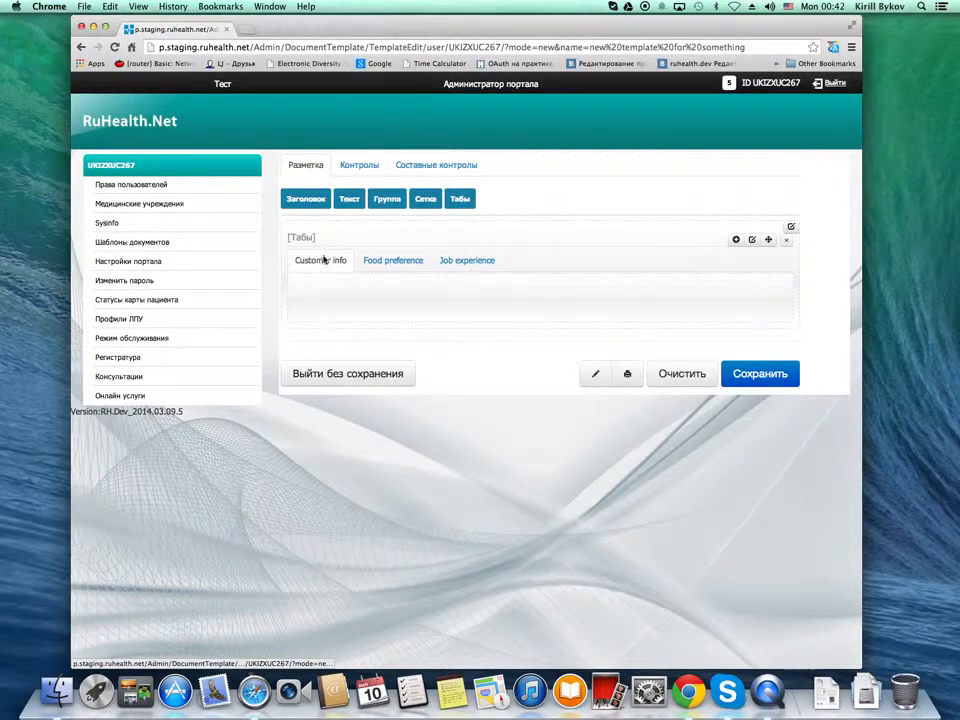
left_click(360, 170)
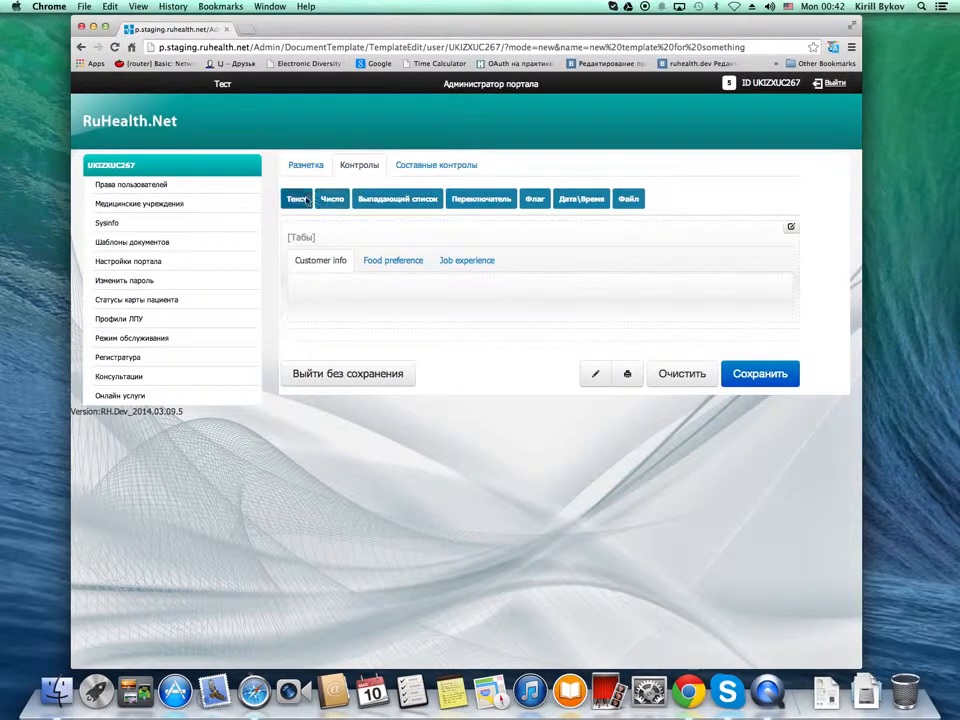
left_click(303, 198)
left_click_drag(303, 198, 321, 378)
left_click_drag(297, 198, 371, 457)
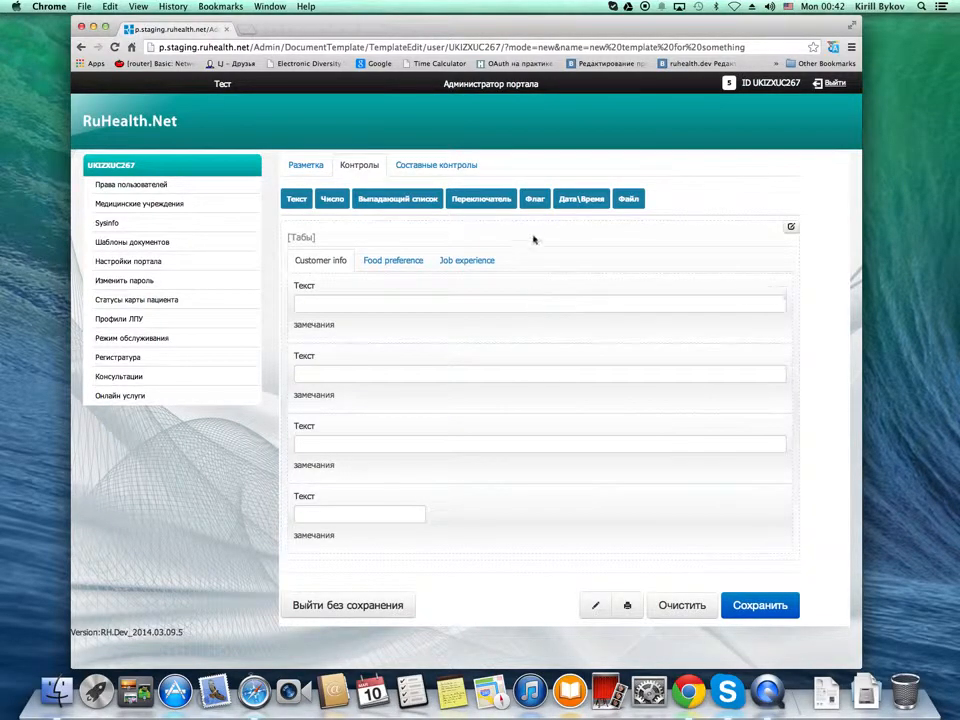
left_click_drag(536, 199, 339, 557)
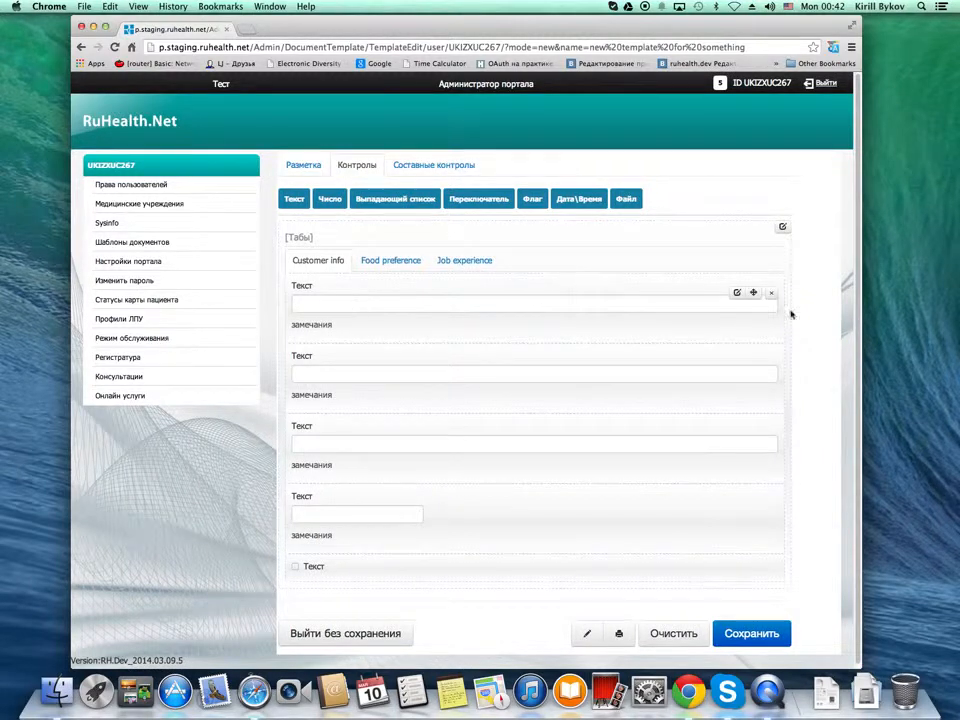
Name the first text field "First name", clear its remark text and save the field settings
left_click(737, 294)
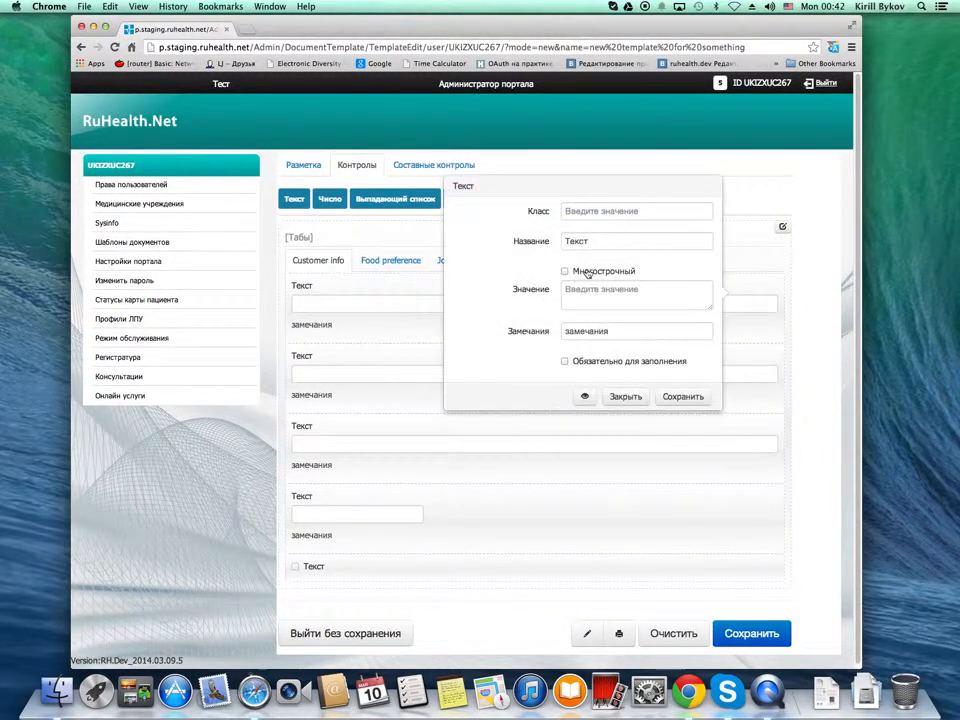
double_click(606, 244)
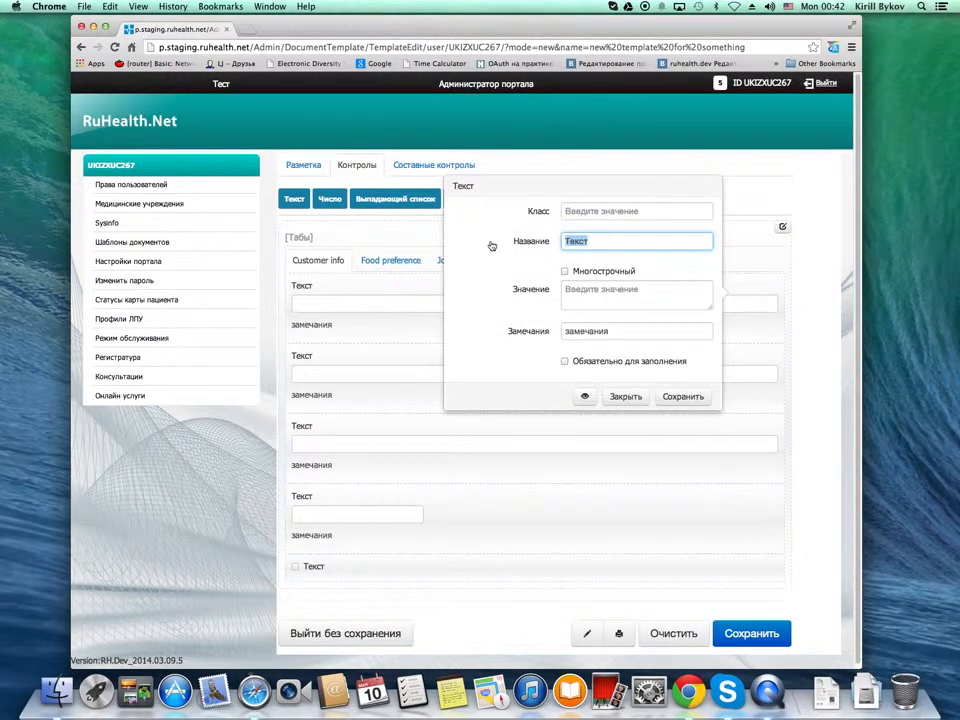
type("First name")
key("Tab")
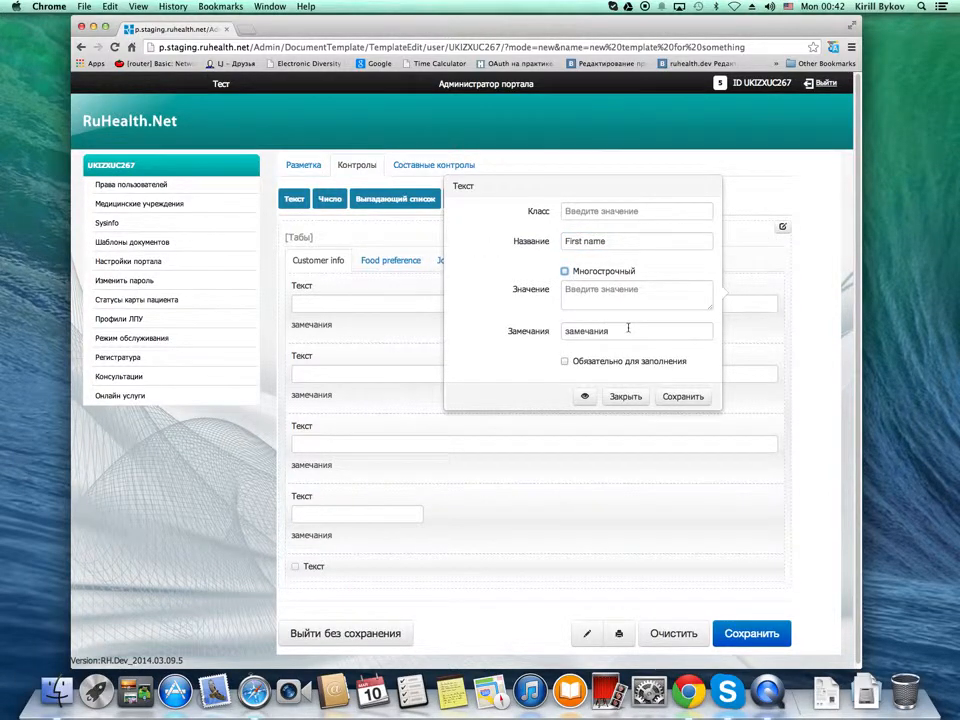
left_click_drag(628, 328, 508, 336)
key("BackSpace")
left_click(686, 398)
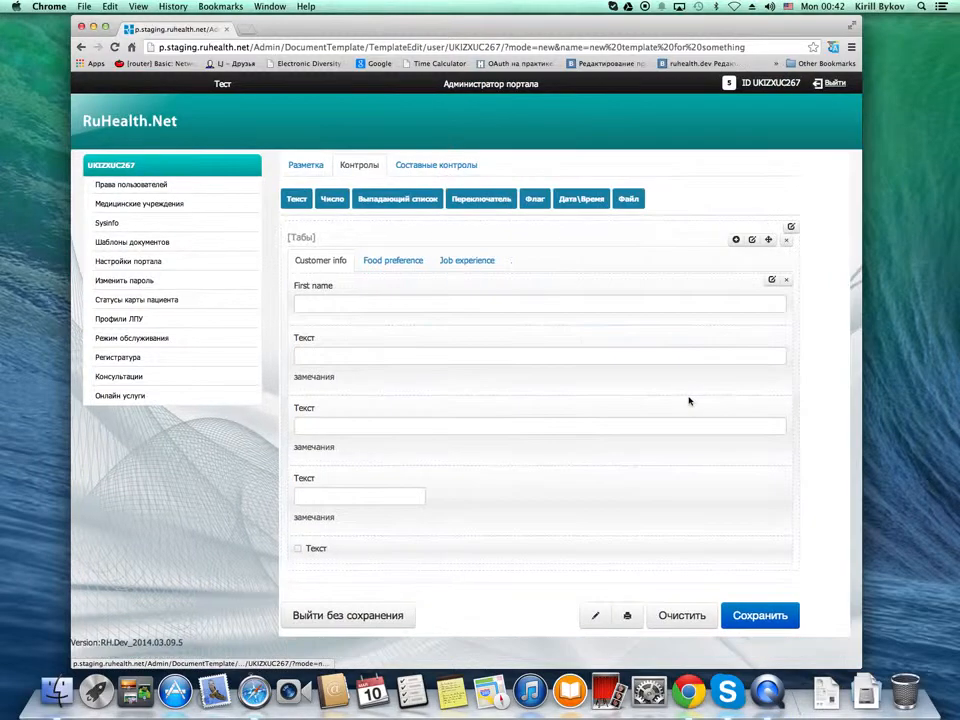
Name the second text field "Middle name", clear its remark text and save the field settings
left_click(750, 343)
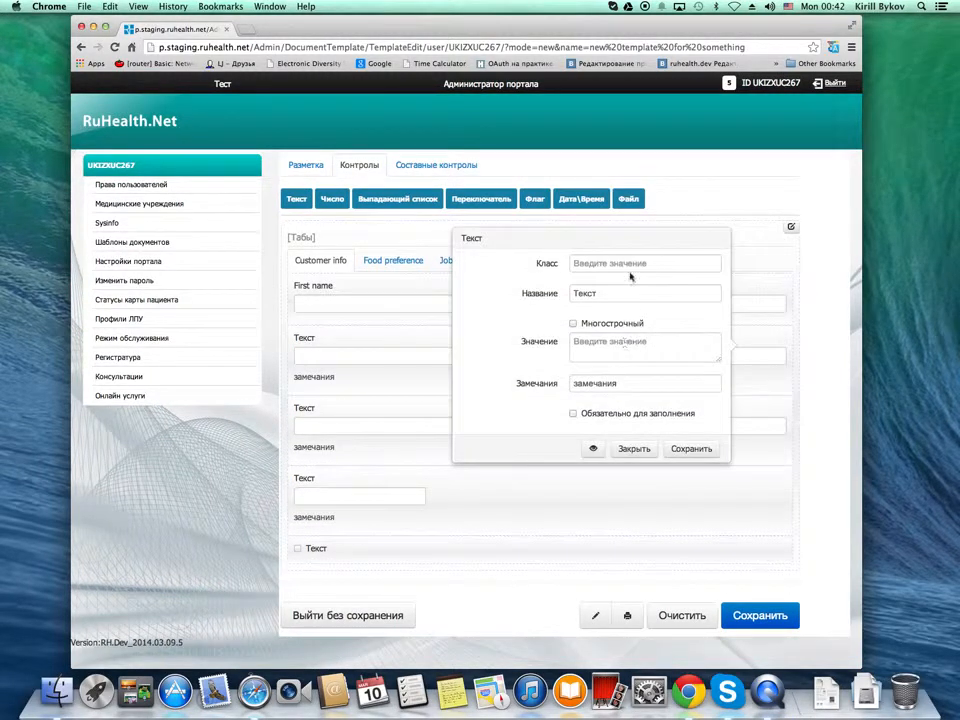
left_click_drag(621, 291, 501, 291)
type("Mil")
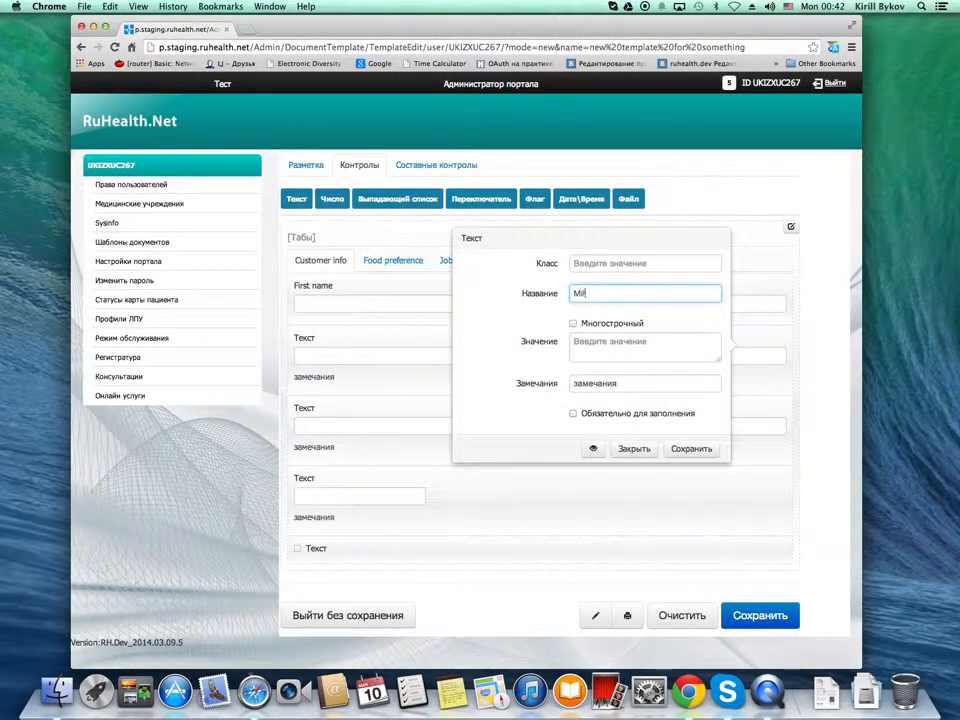
type("dle name")
left_click_drag(622, 384, 486, 381)
key("BackSpace")
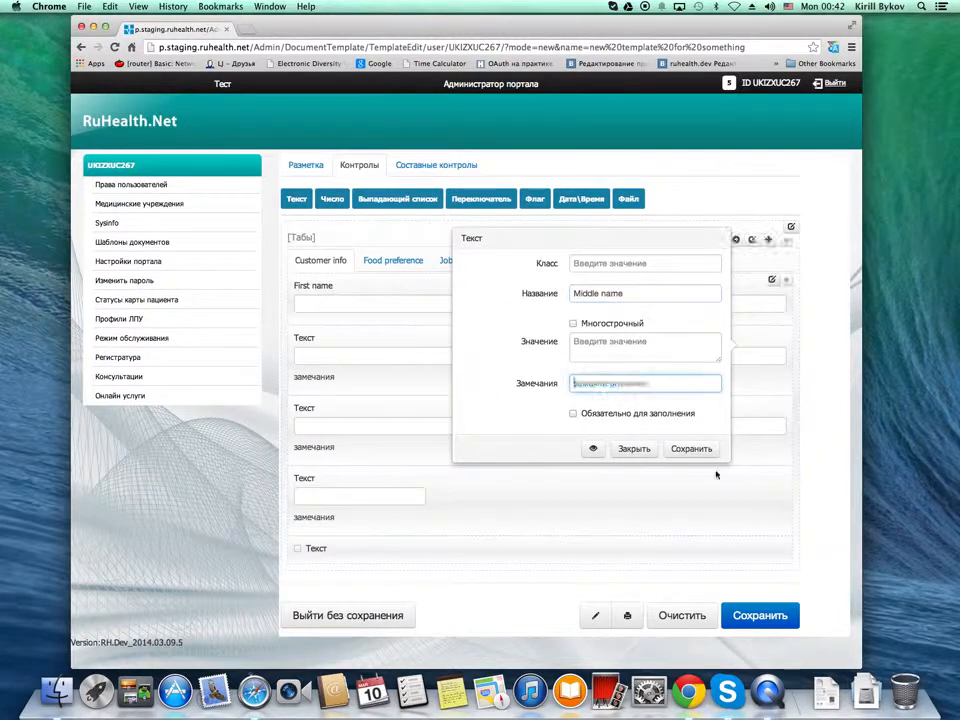
left_click(690, 449)
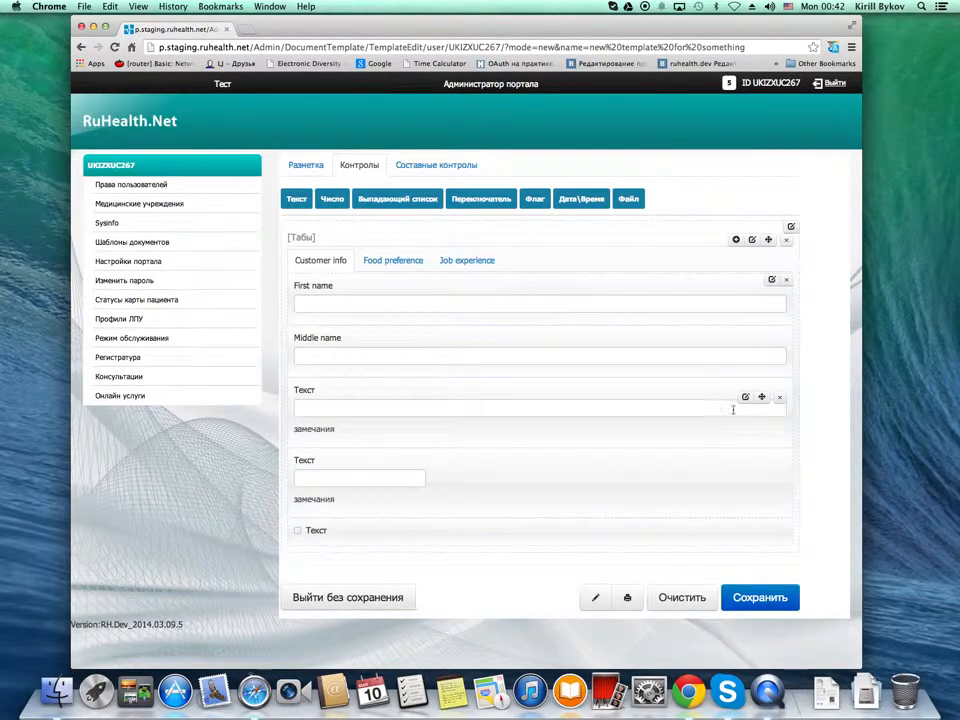
Name the third text field "Last name", clear its remark text and save the field settings
left_click(745, 397)
double_click(659, 350)
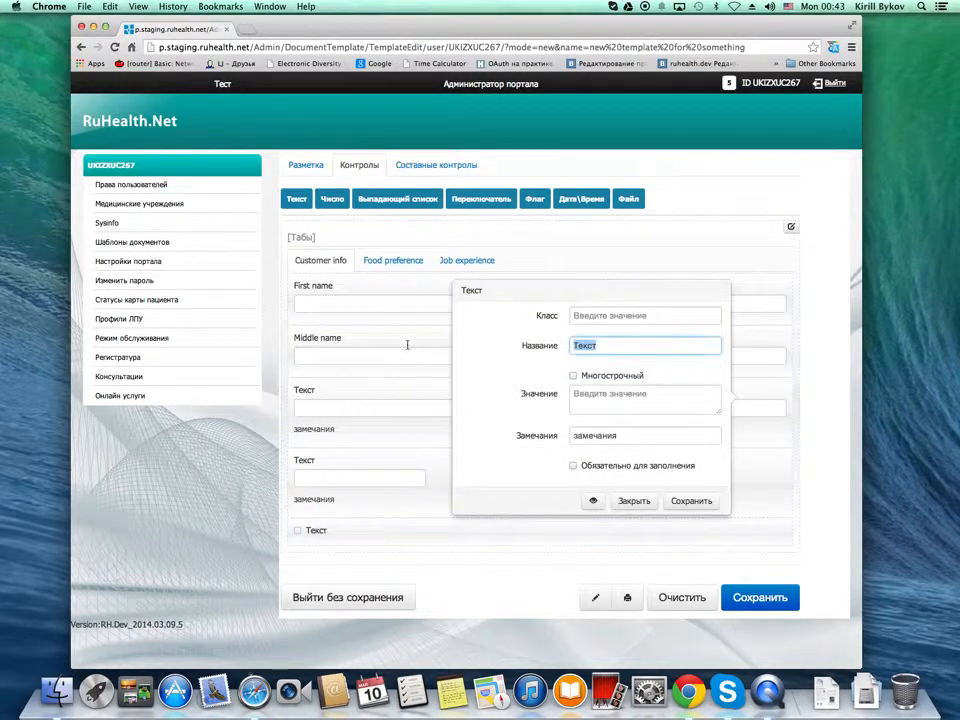
type("Last name")
left_click_drag(624, 435, 497, 435)
key("BackSpace")
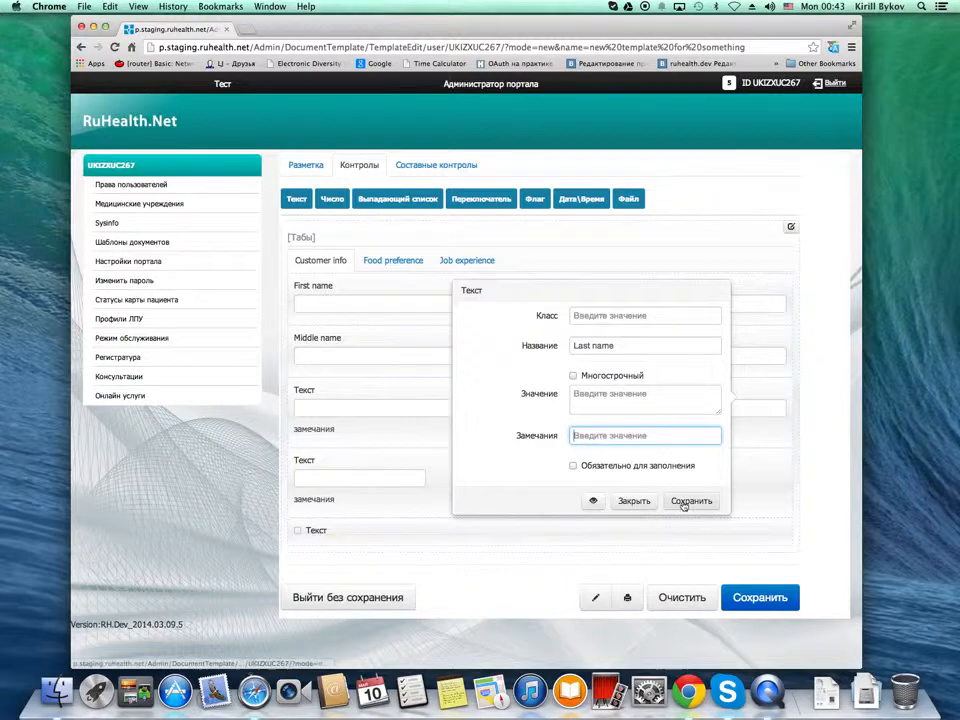
left_click(684, 503)
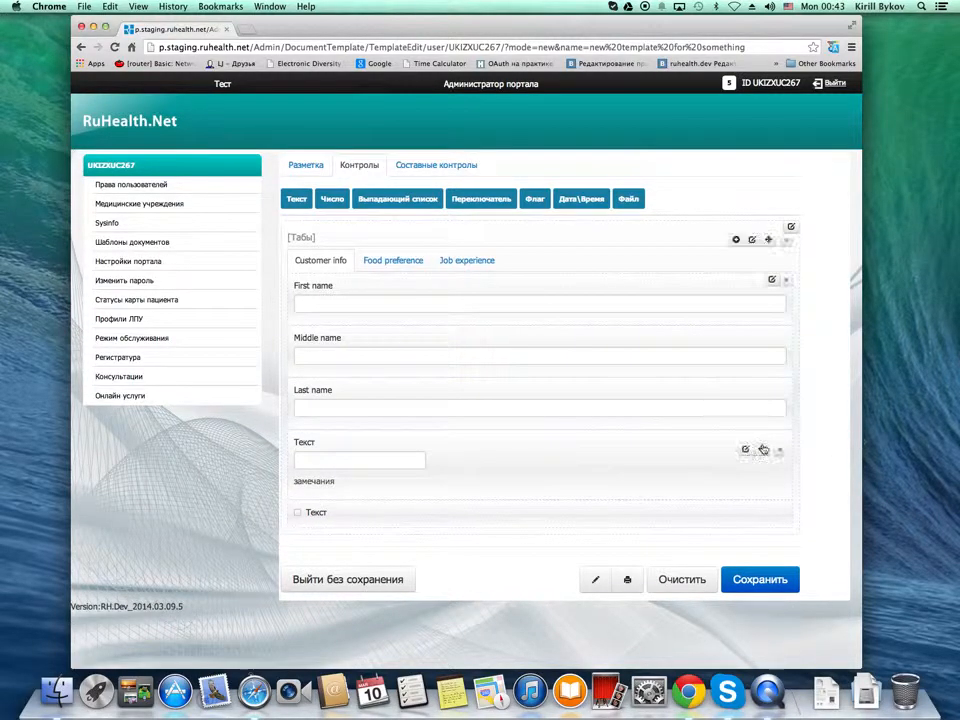
Name the date/time field "Date of birth", clear its remark text, make it required and save
left_click(746, 449)
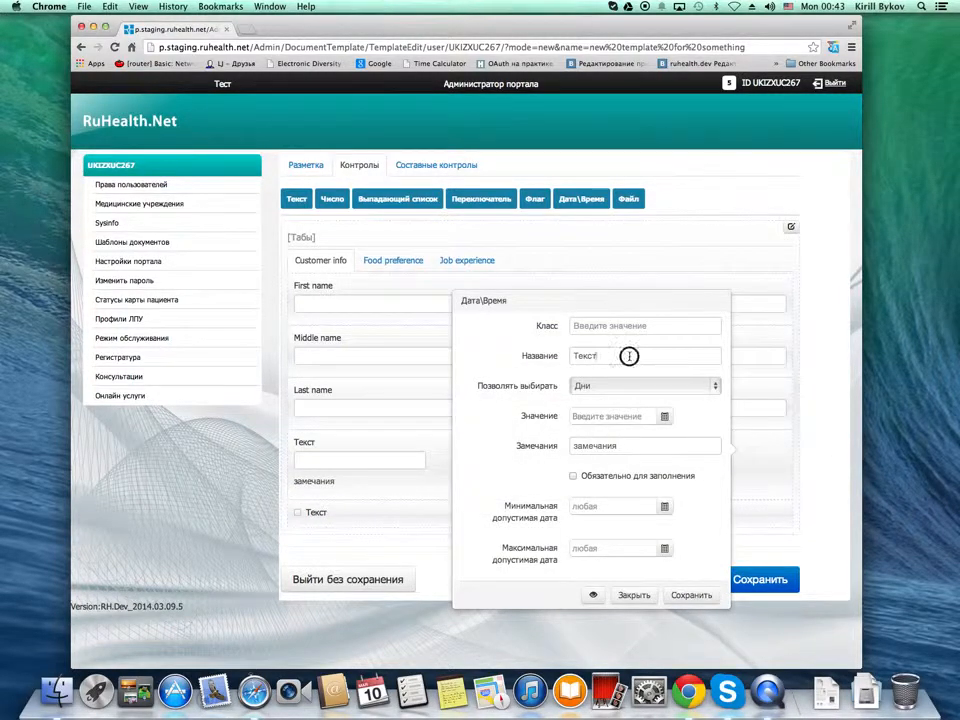
left_click_drag(629, 356, 467, 356)
type("Дн")
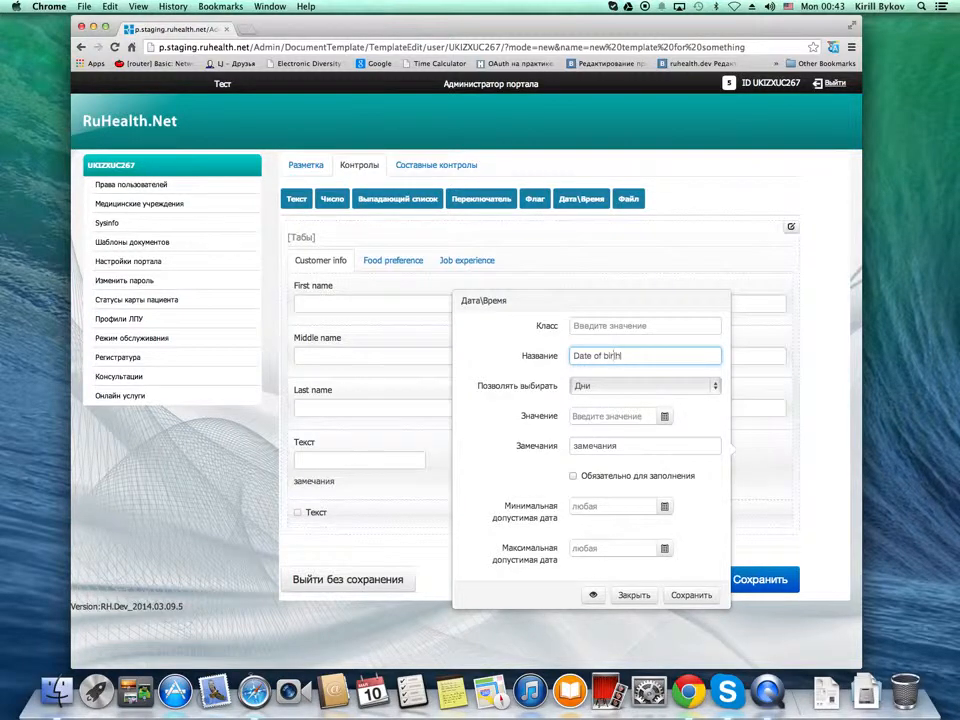
left_click(482, 439)
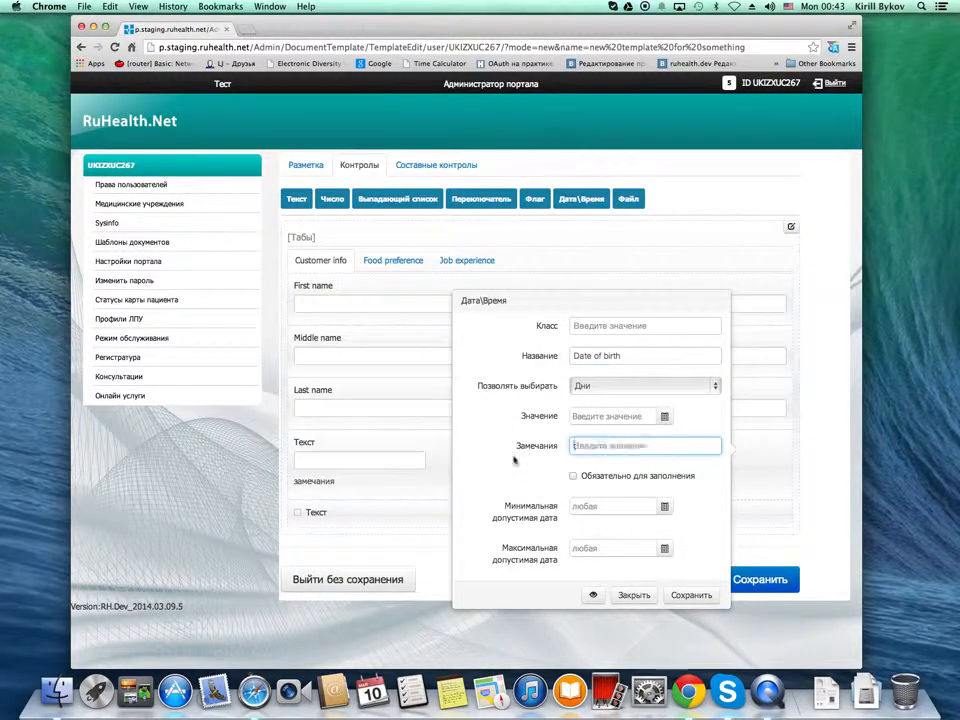
left_click(573, 476)
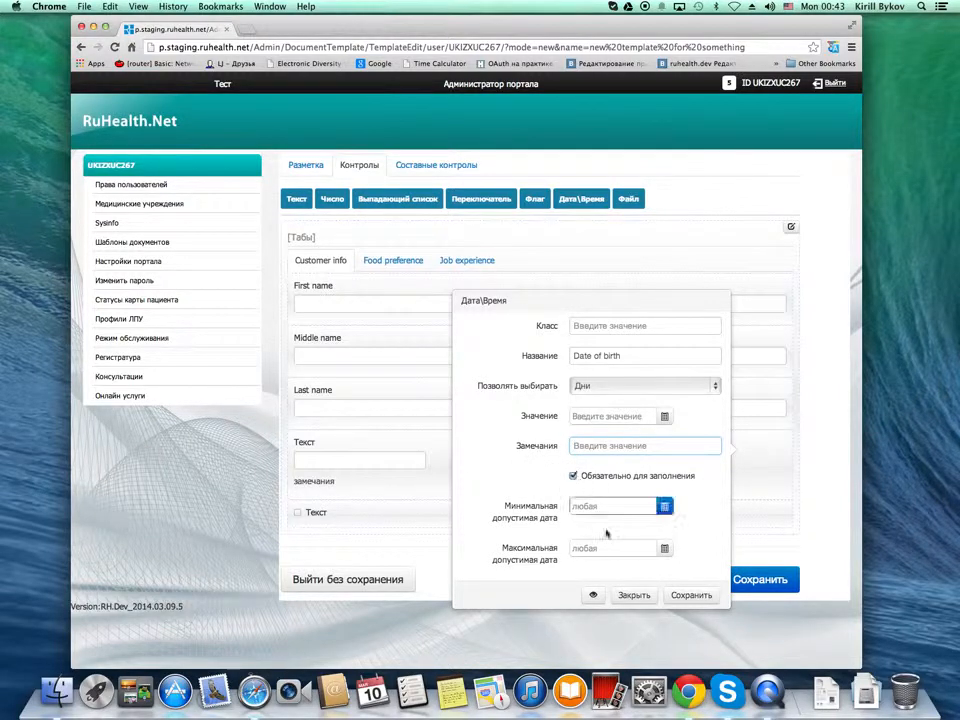
left_click(675, 596)
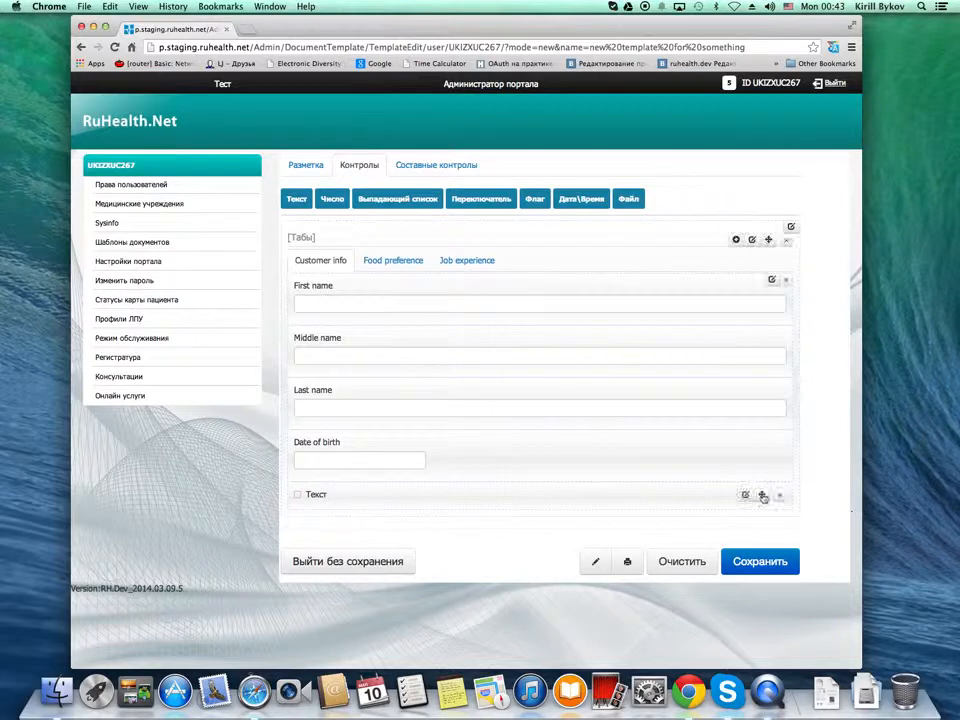
Name the checkbox field on the Customer info tab "Extra checkbox" and save its settings
left_click(746, 495)
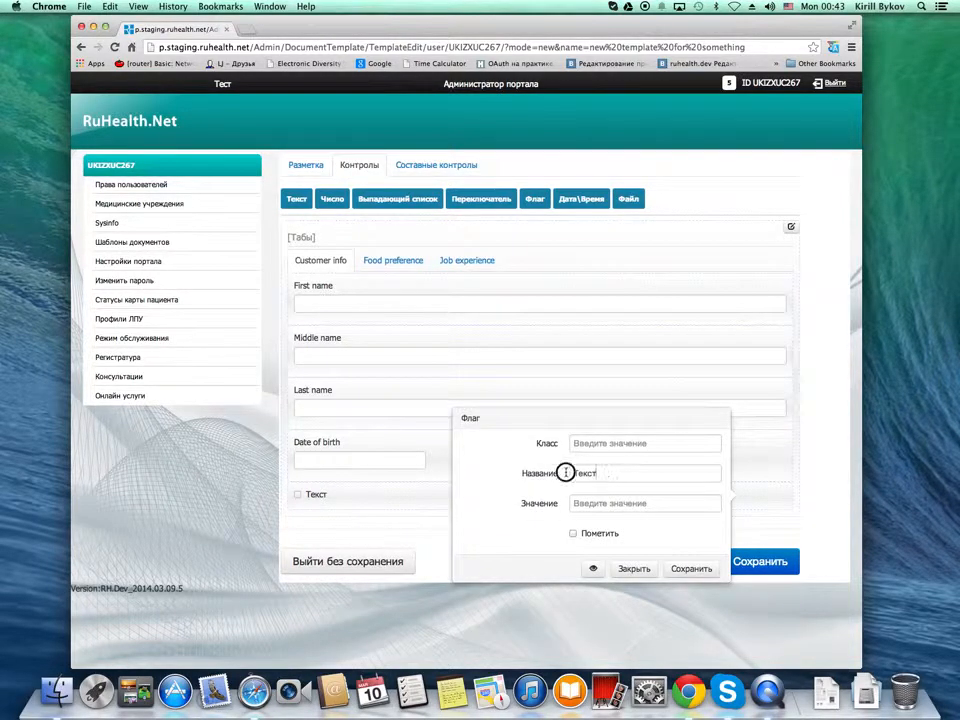
double_click(566, 472)
type("Ex")
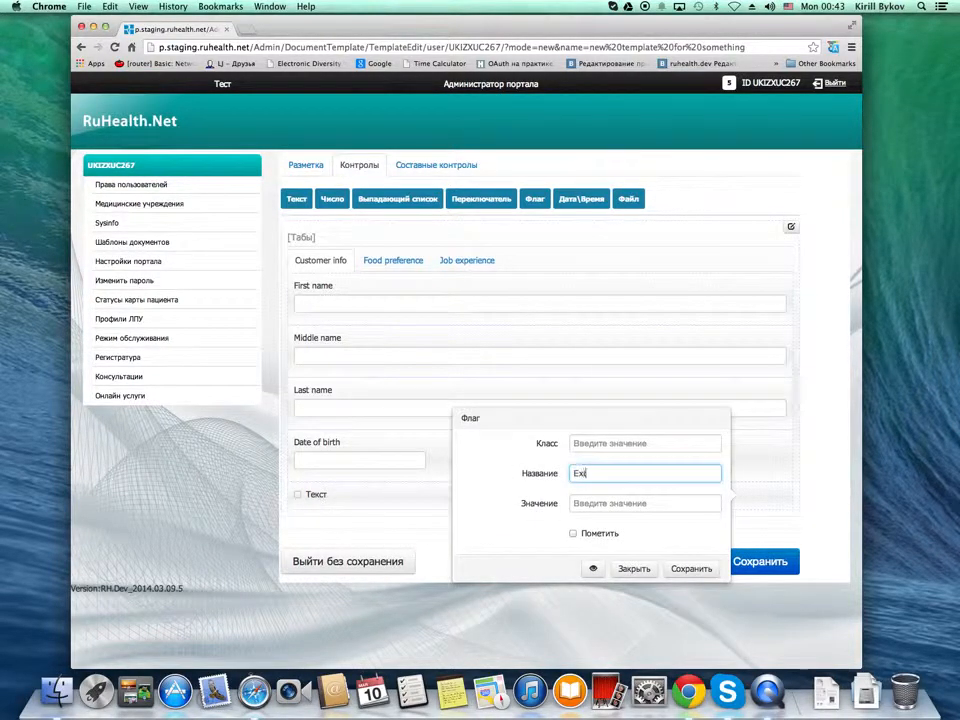
type("tra checkbox")
left_click(690, 568)
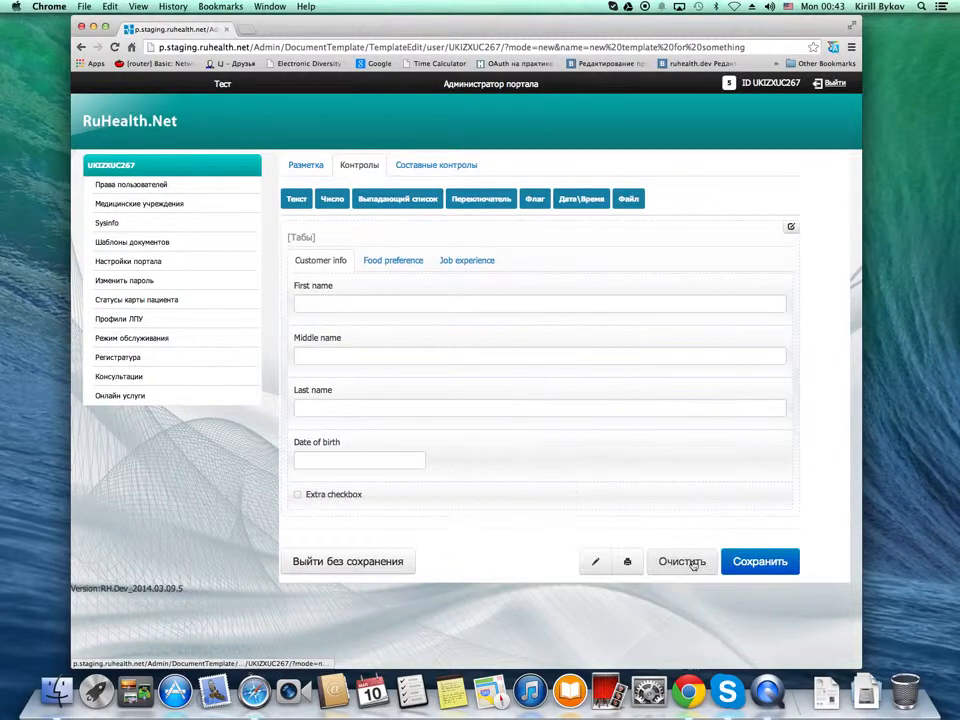
Add a choice control to the Food preference tab and title it "Please choose your food preference"
left_click(381, 262)
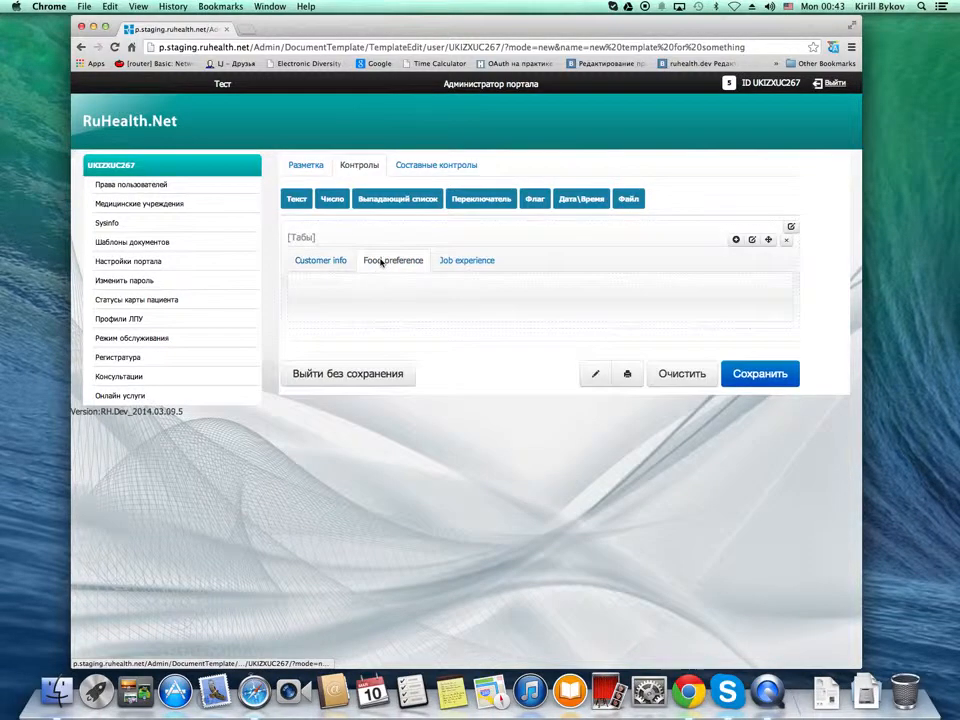
left_click(427, 165)
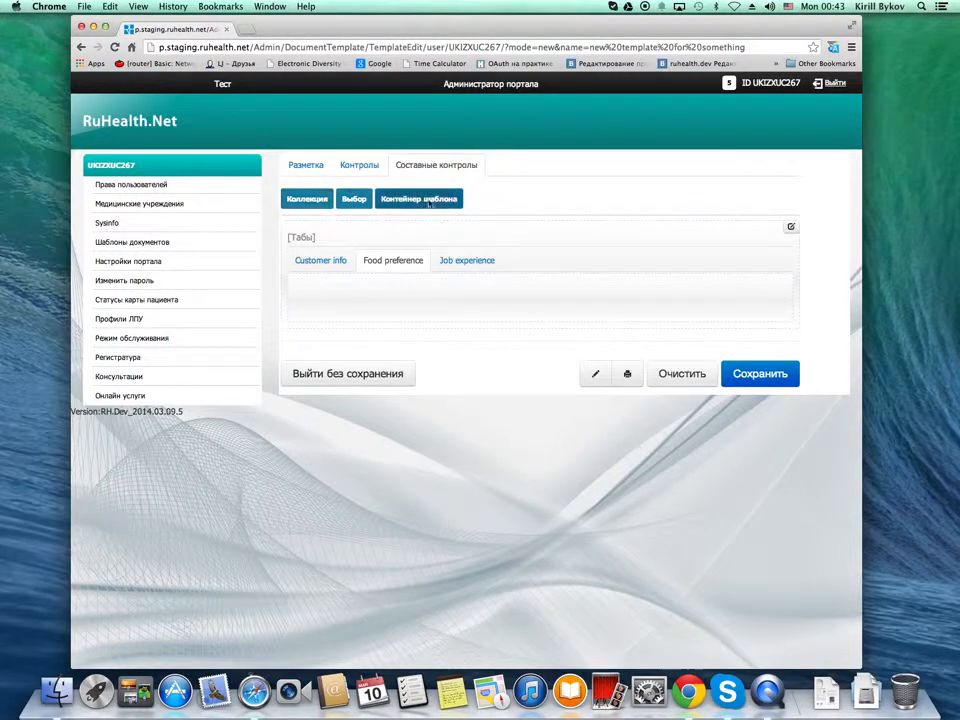
left_click_drag(358, 202, 322, 313)
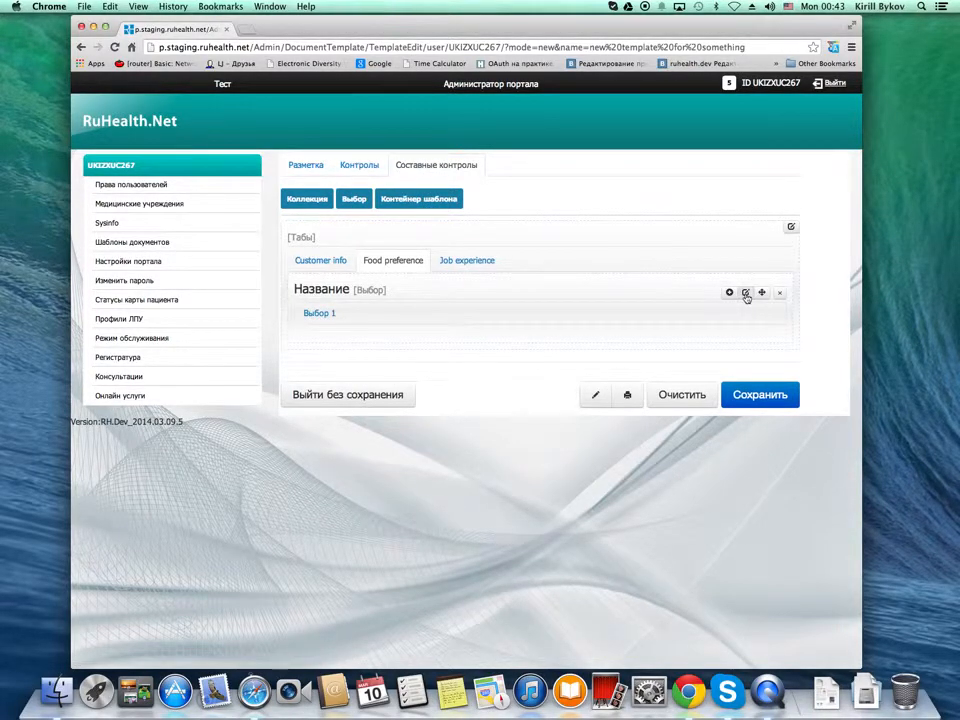
left_click(745, 293)
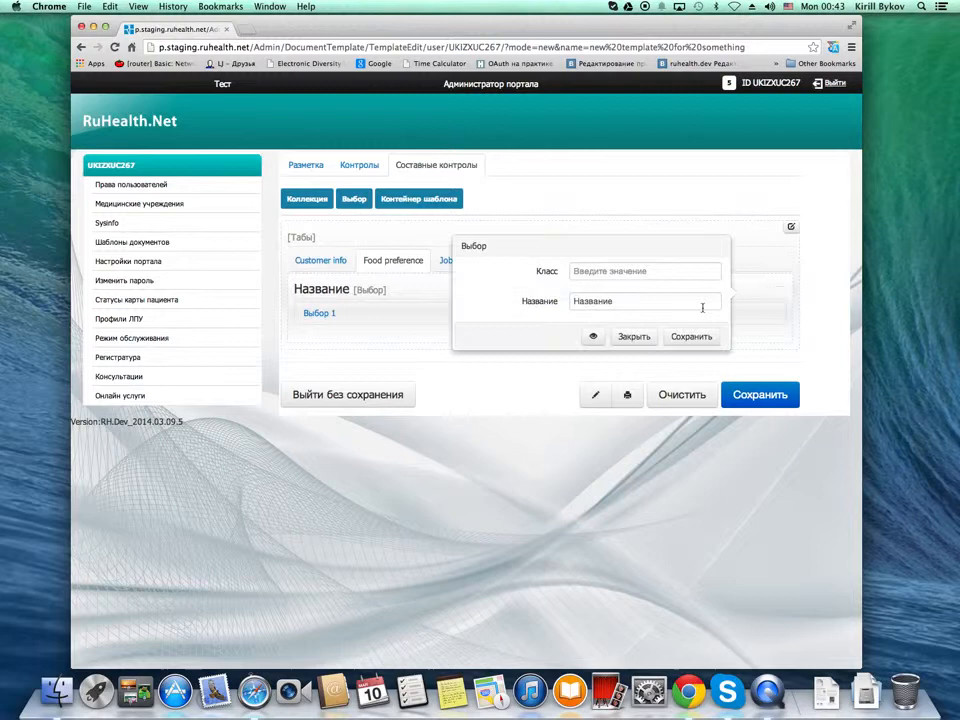
double_click(646, 297)
type("Р")
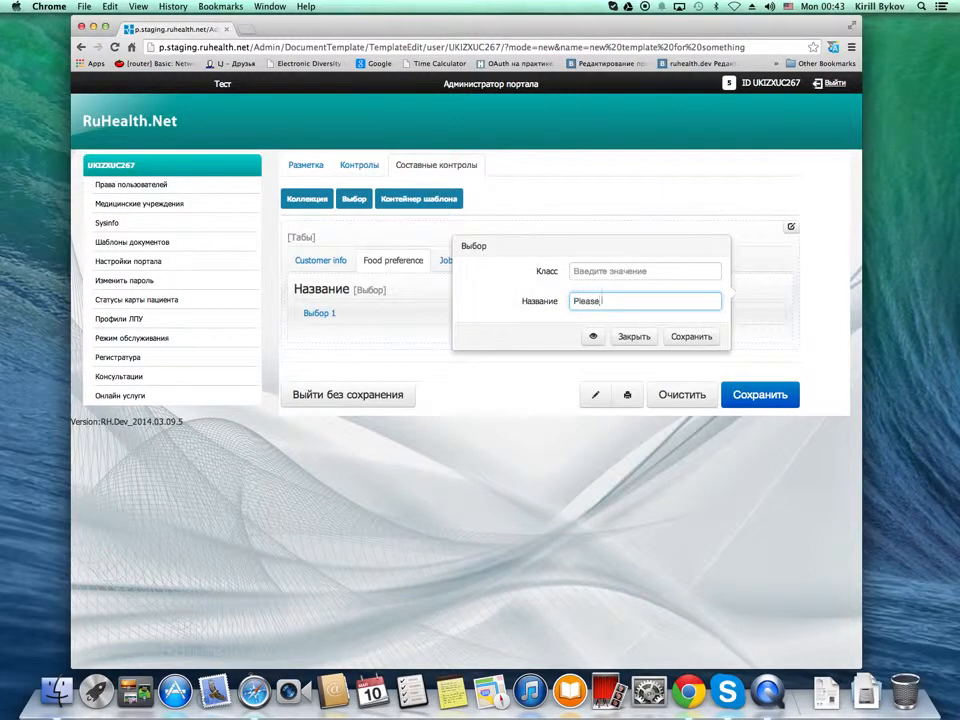
type("lease choose your food preference")
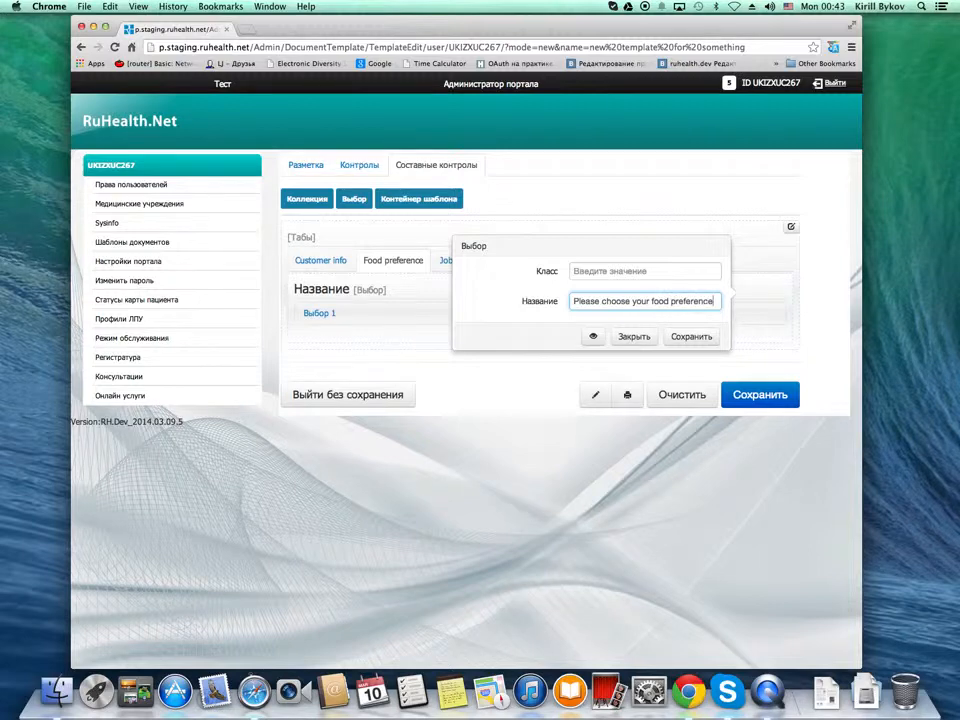
left_click(686, 336)
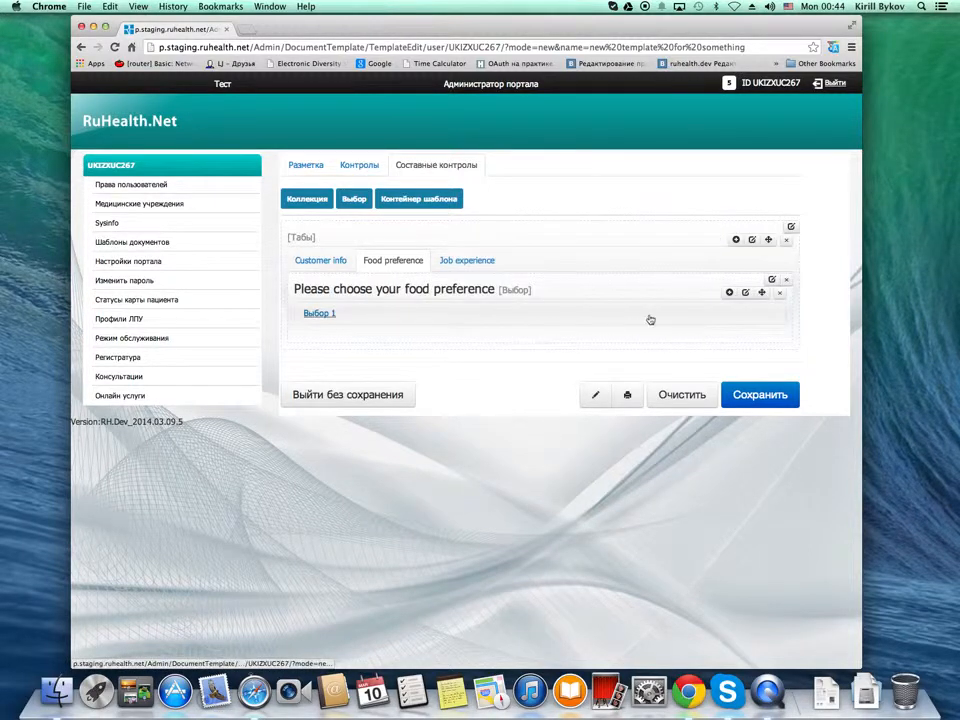
Rename the first option of the food preference choice "Steak" and save it
left_click(745, 293)
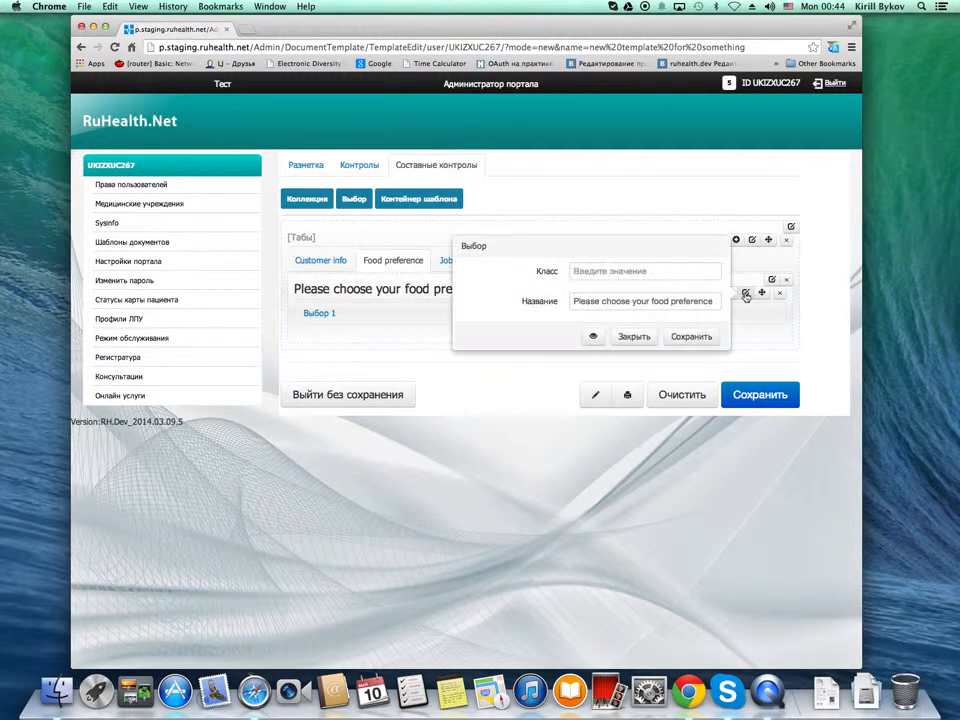
left_click(630, 337)
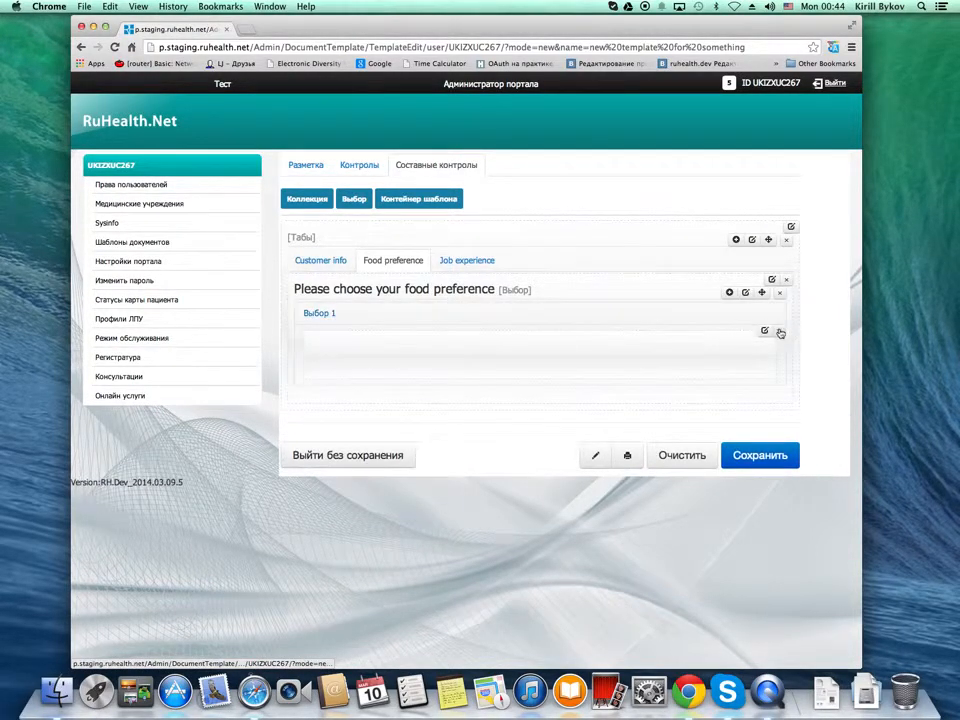
left_click(765, 330)
left_click_drag(658, 336, 495, 336)
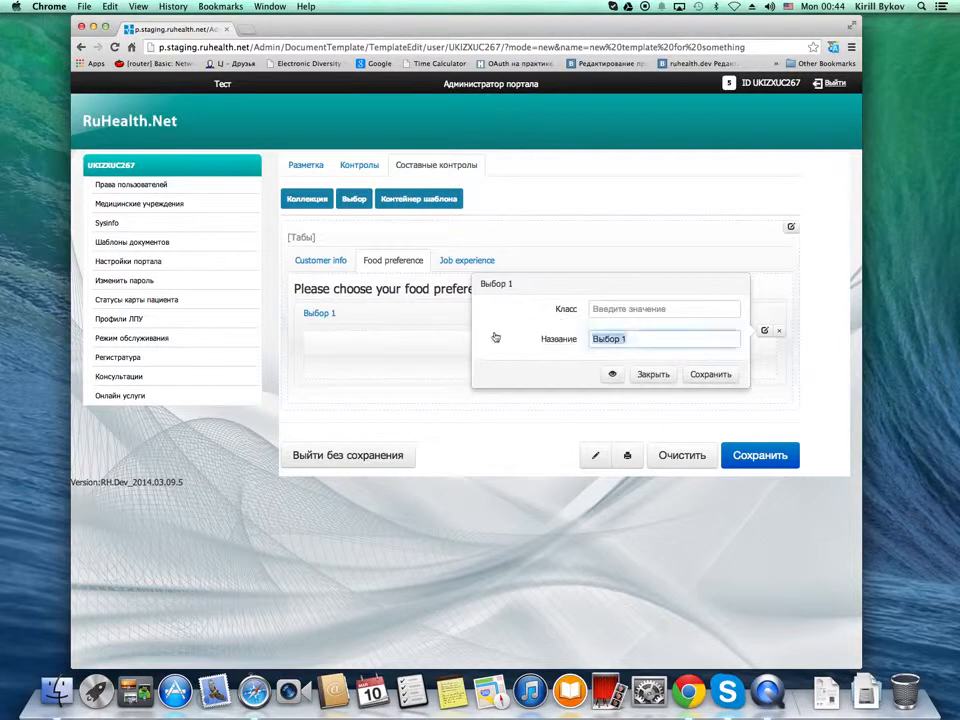
type("Steak")
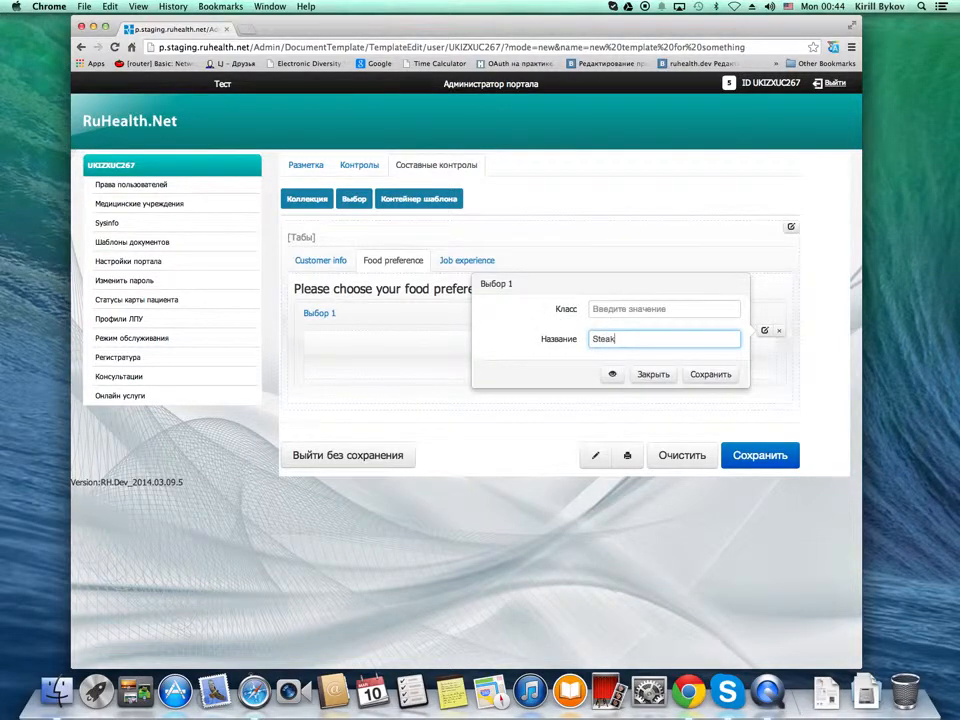
left_click(710, 374)
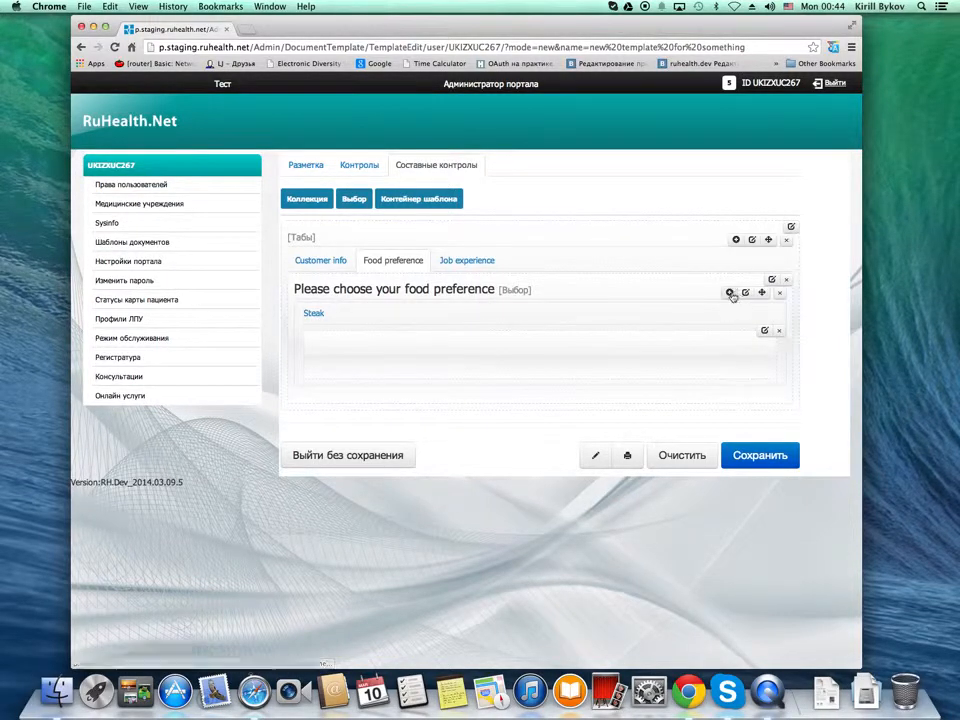
Add a second option to the food preference choice and name it "Vegetarian"
left_click(730, 292)
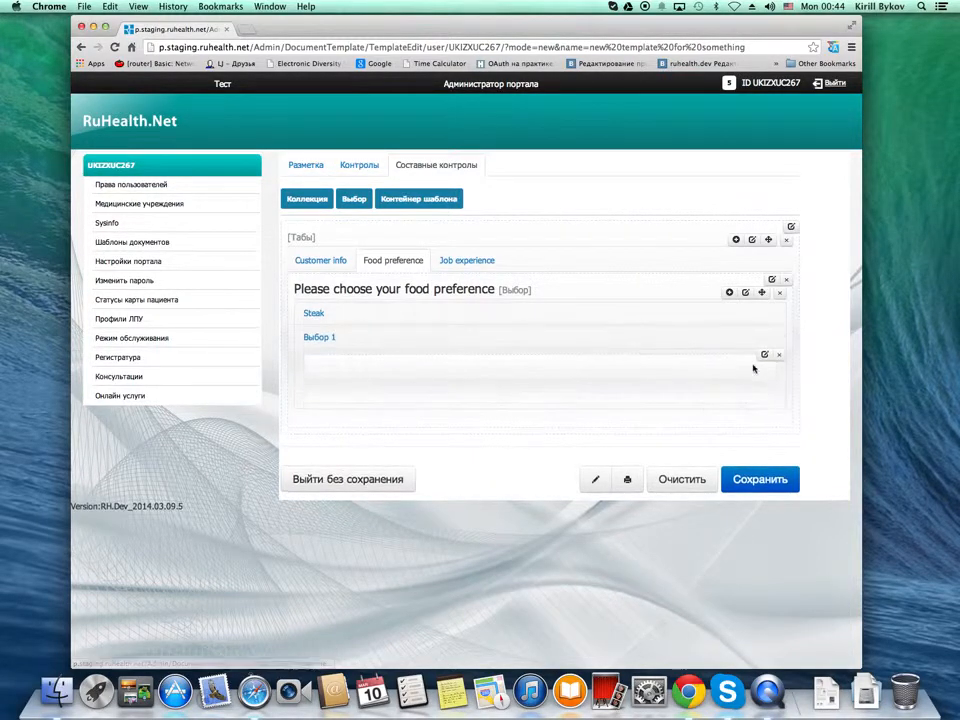
left_click(764, 354)
left_click_drag(639, 364, 512, 356)
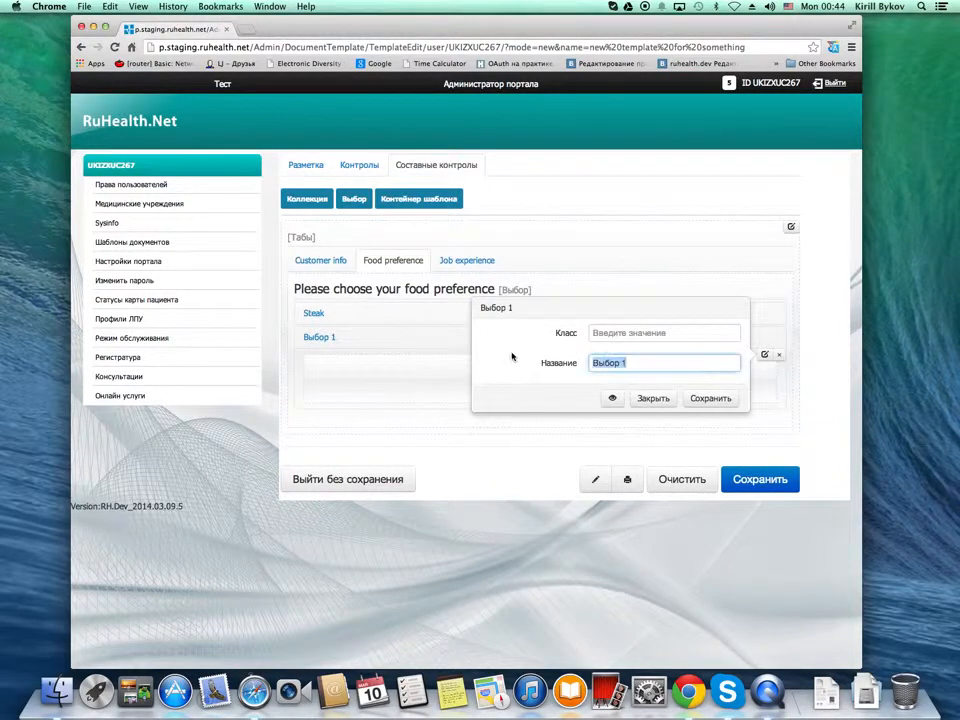
type("Vegetarian")
key("Left")
left_click(710, 398)
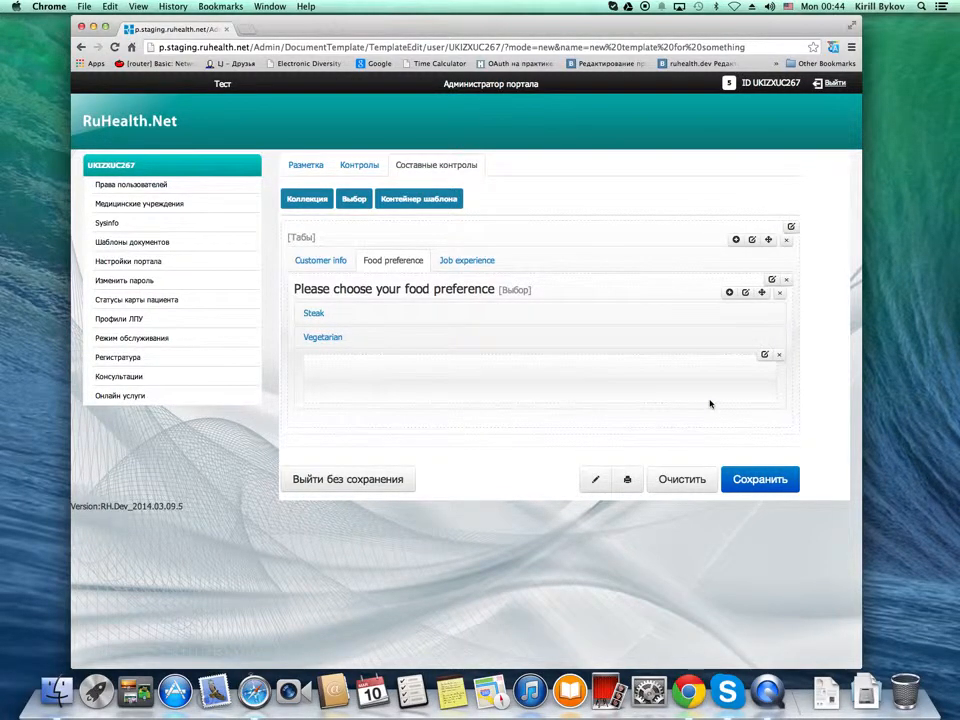
Insert a grid inside the Steak option and reshape it into a narrow first column and a wide second column
left_click(365, 314)
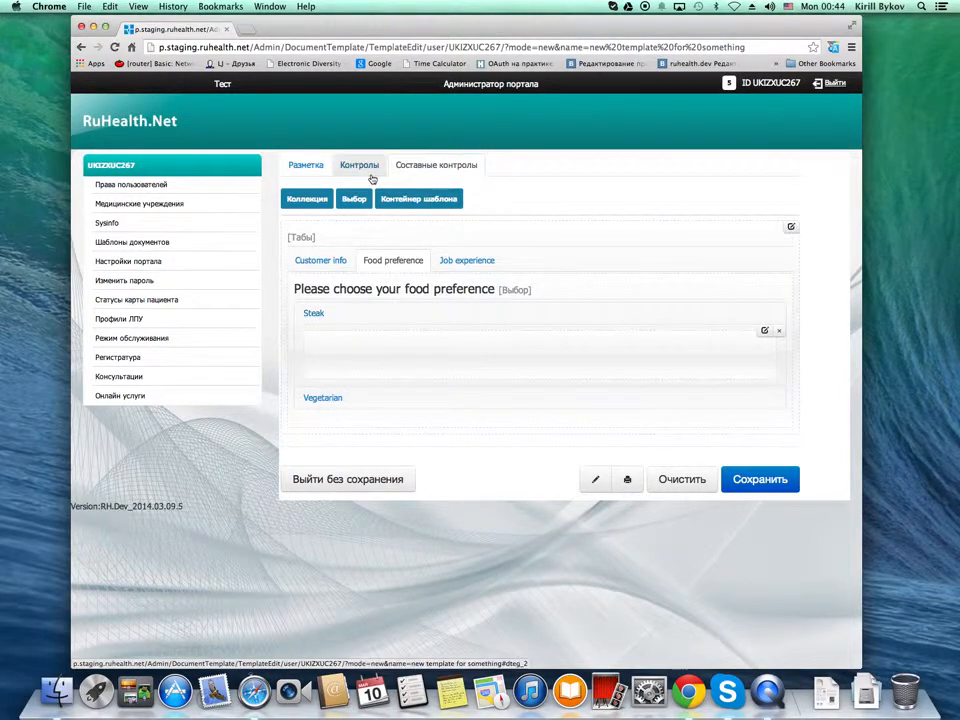
left_click(314, 170)
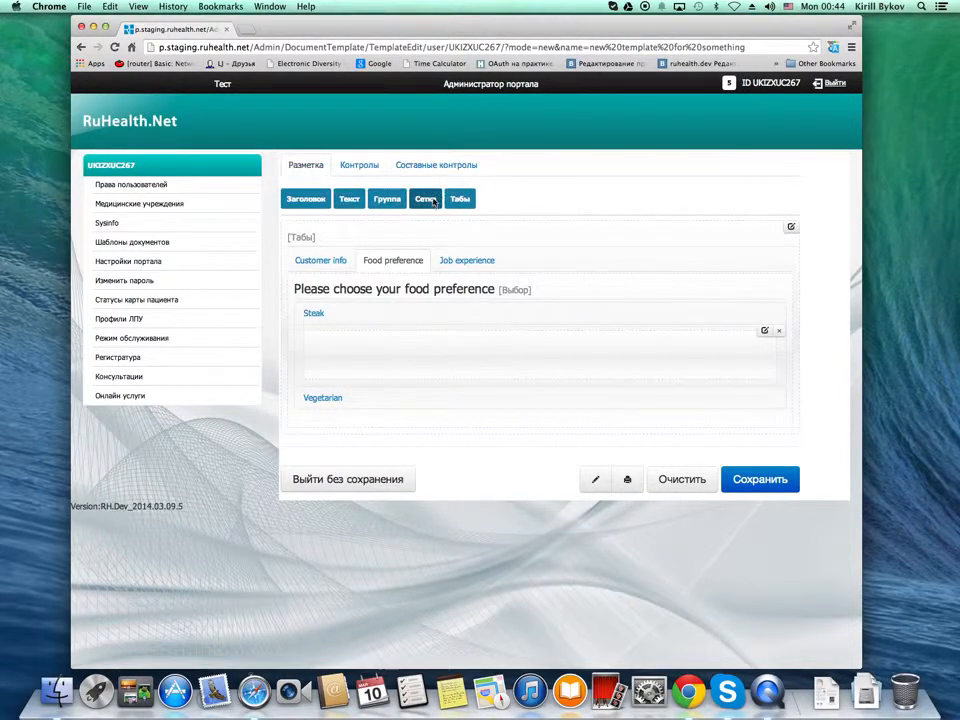
left_click_drag(427, 198, 358, 353)
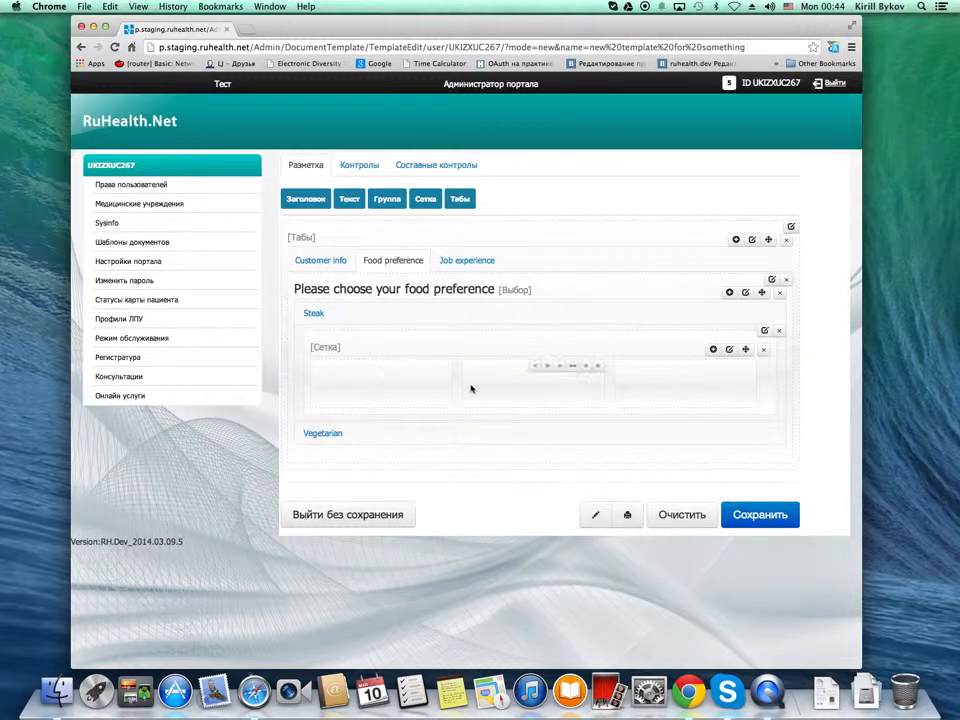
left_click(586, 367)
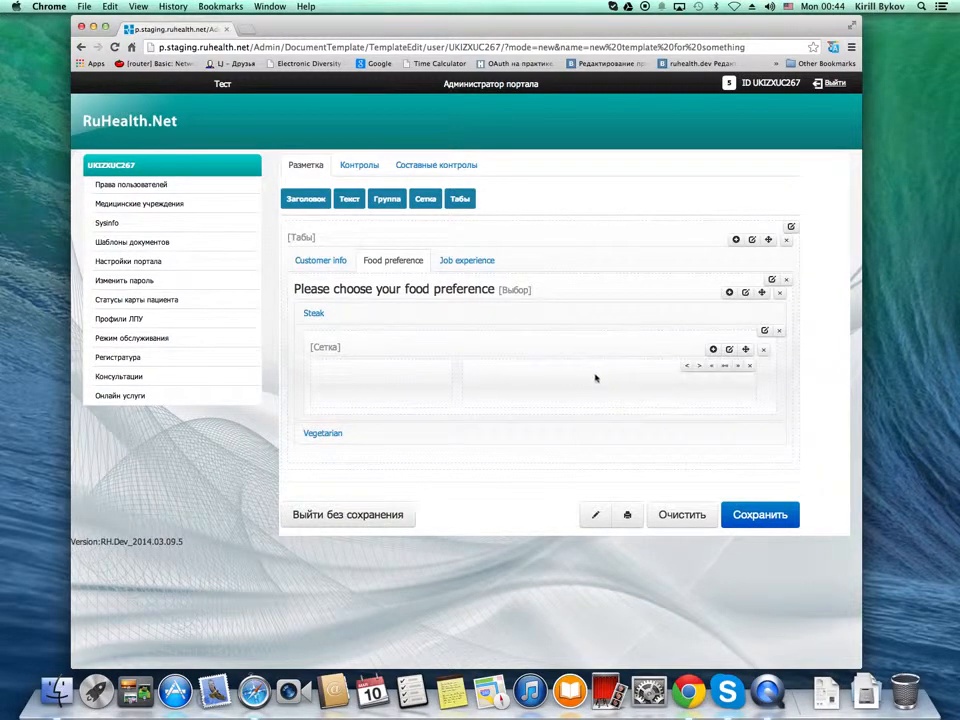
left_click(421, 369)
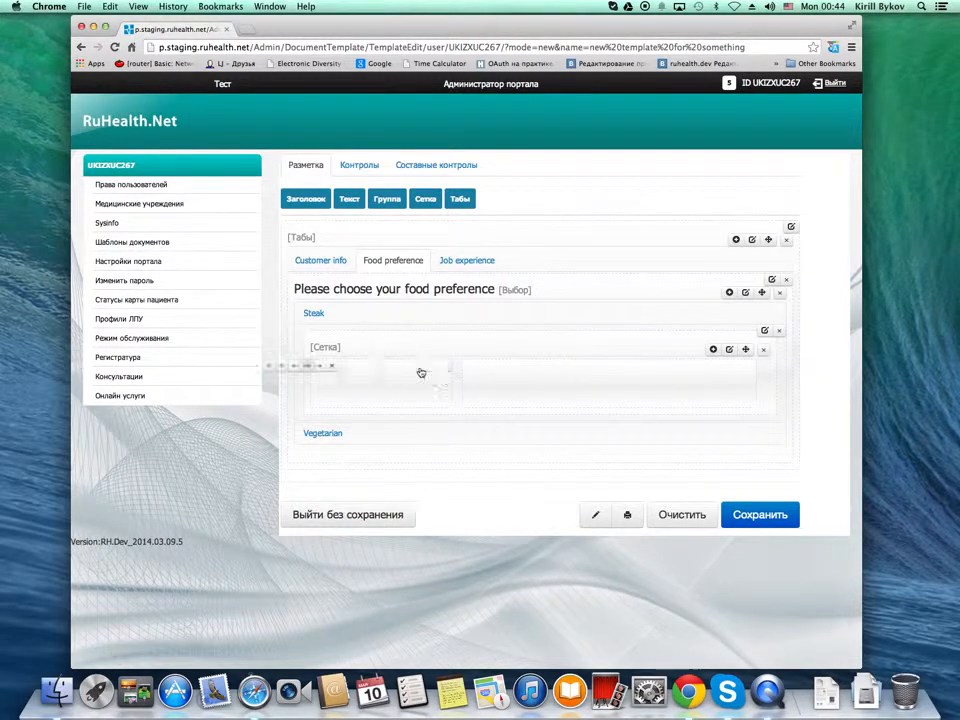
left_click(359, 369)
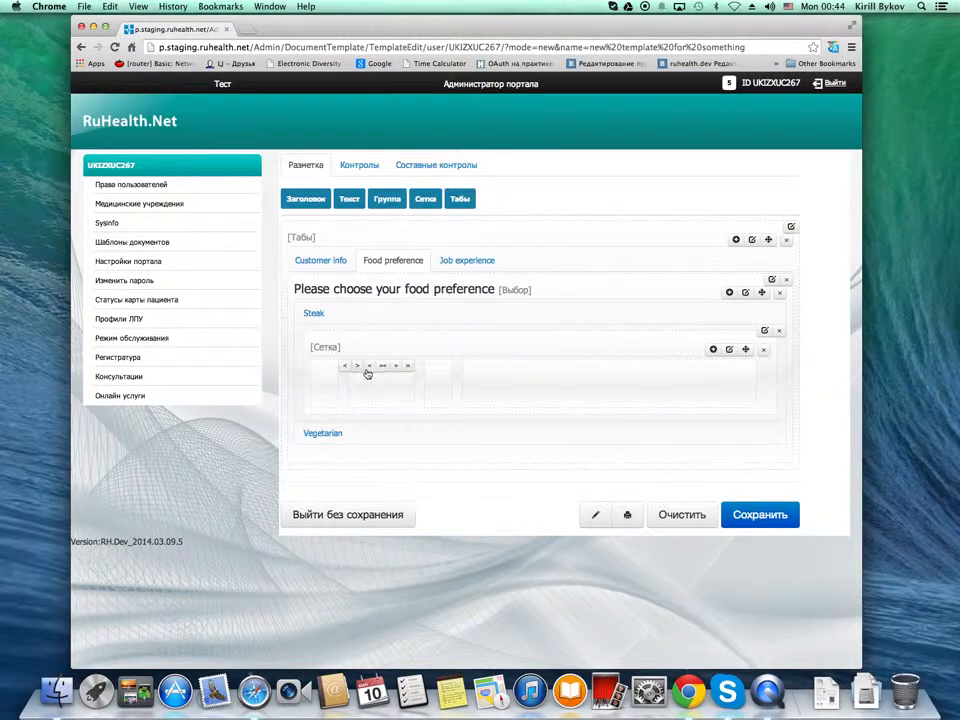
left_click(395, 369)
left_click(431, 369)
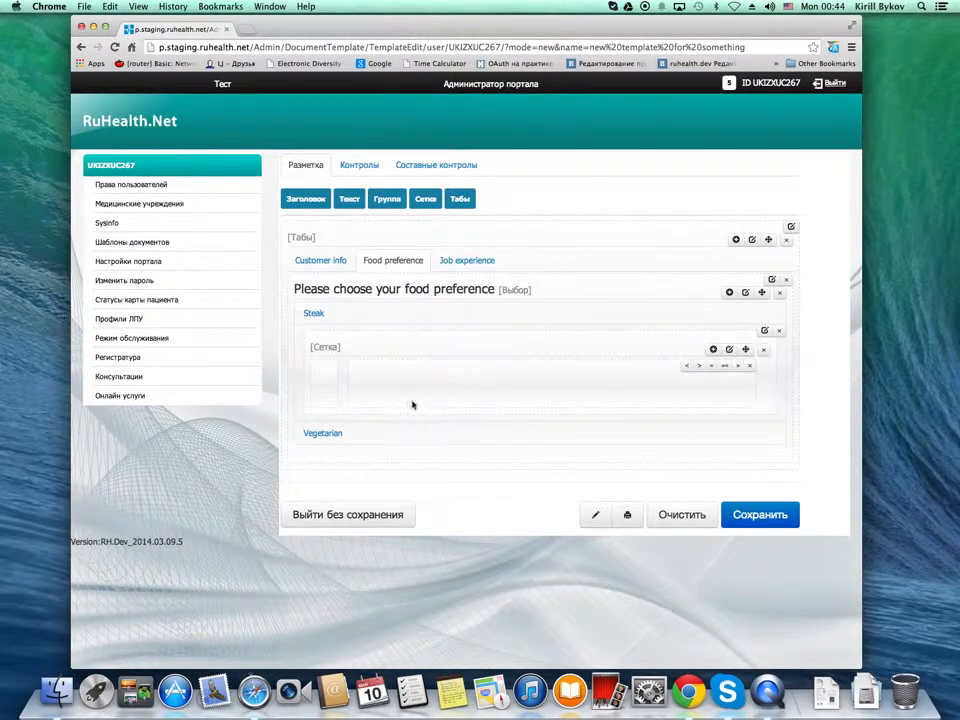
Insert a grid inside the Vegetarian option and reshape it into a narrow first column and a wide second column
left_click_drag(412, 405, 362, 440)
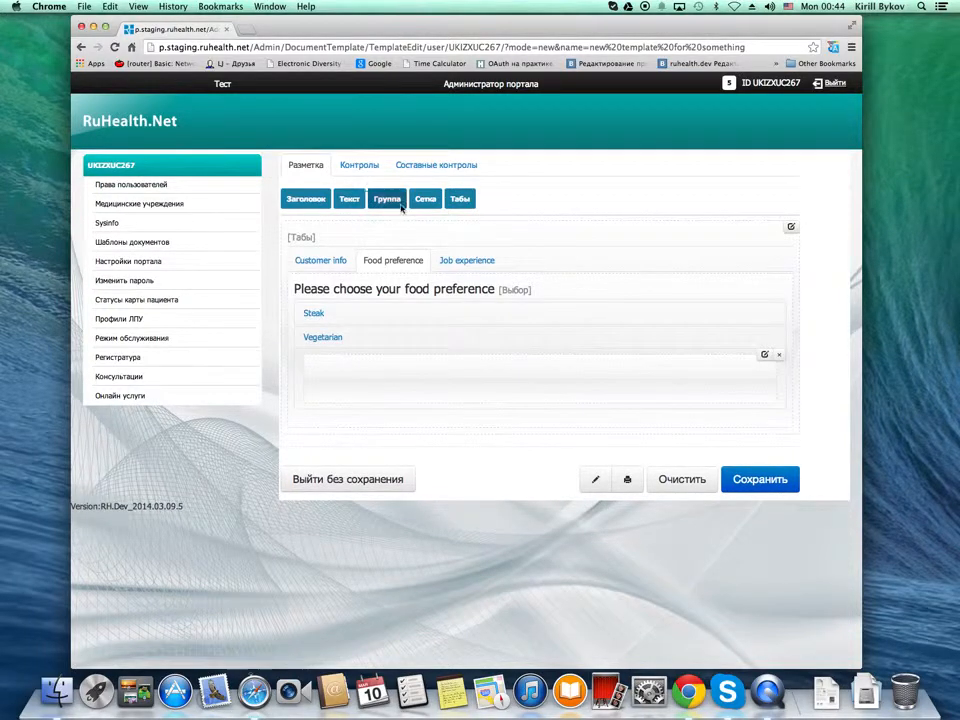
left_click_drag(420, 203, 360, 386)
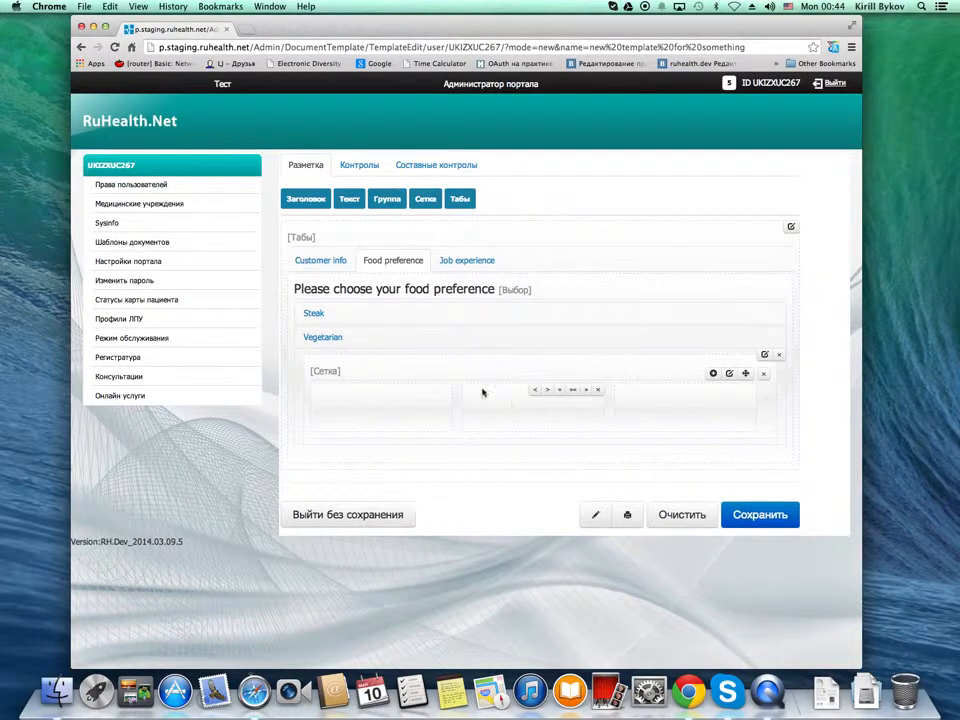
left_click(586, 391)
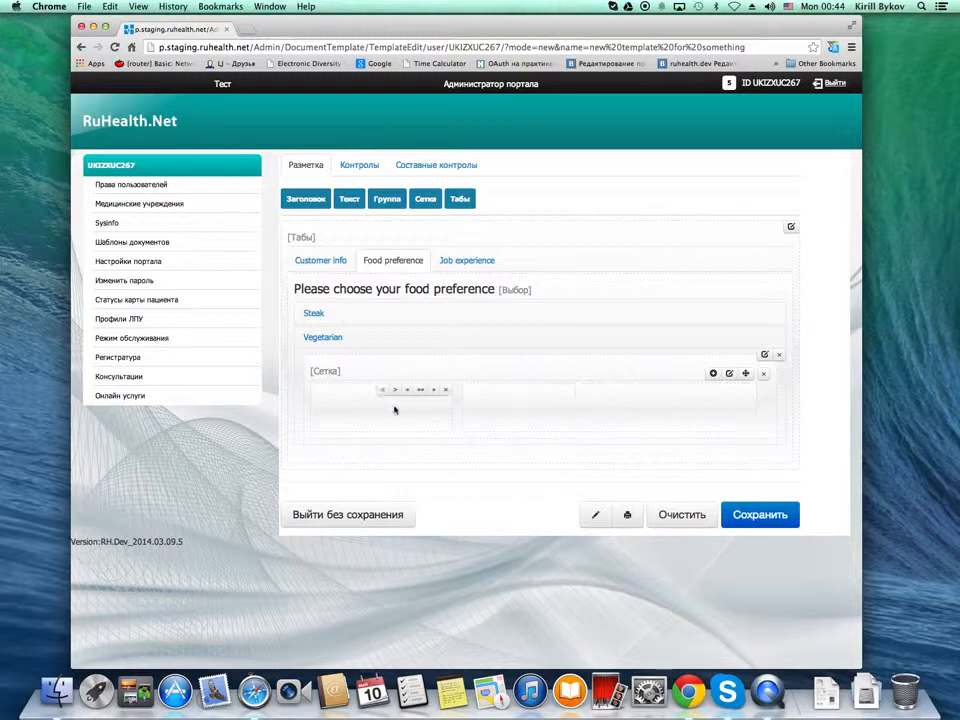
left_click(422, 390)
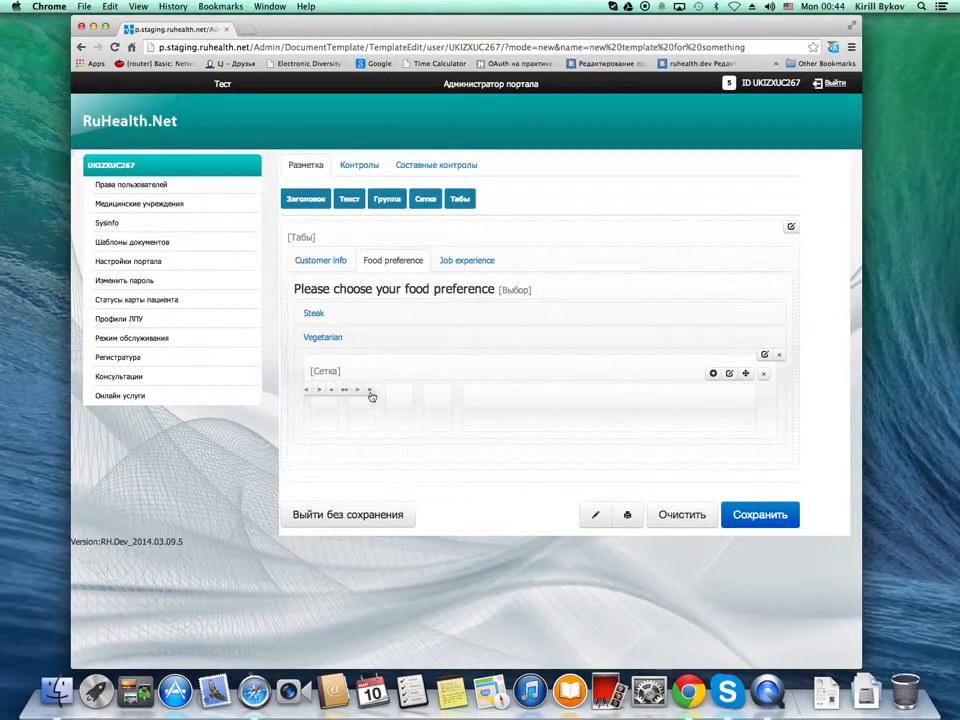
left_click(356, 391)
left_click(396, 391)
left_click(436, 391)
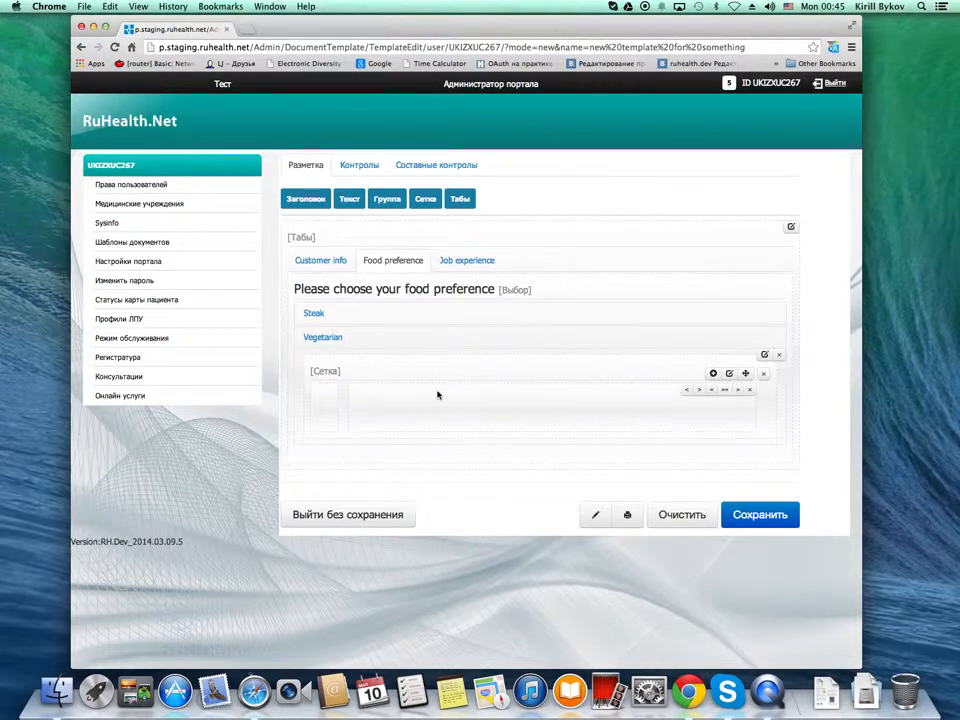
Insert a drop-down list into the wide column of the Steak option's grid
left_click_drag(410, 385, 321, 311)
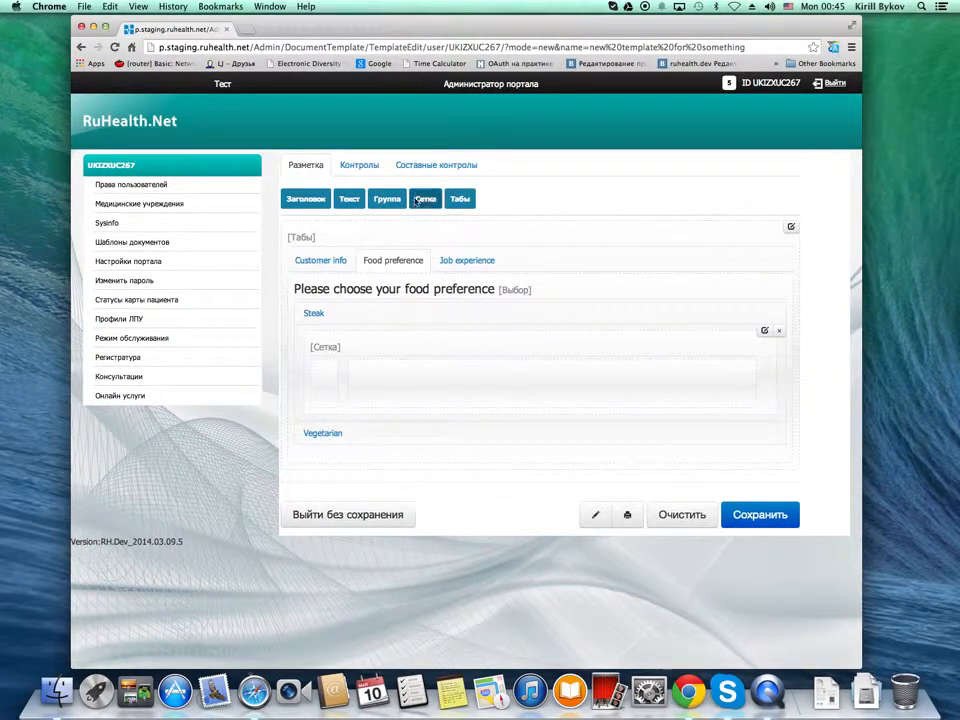
left_click(362, 166)
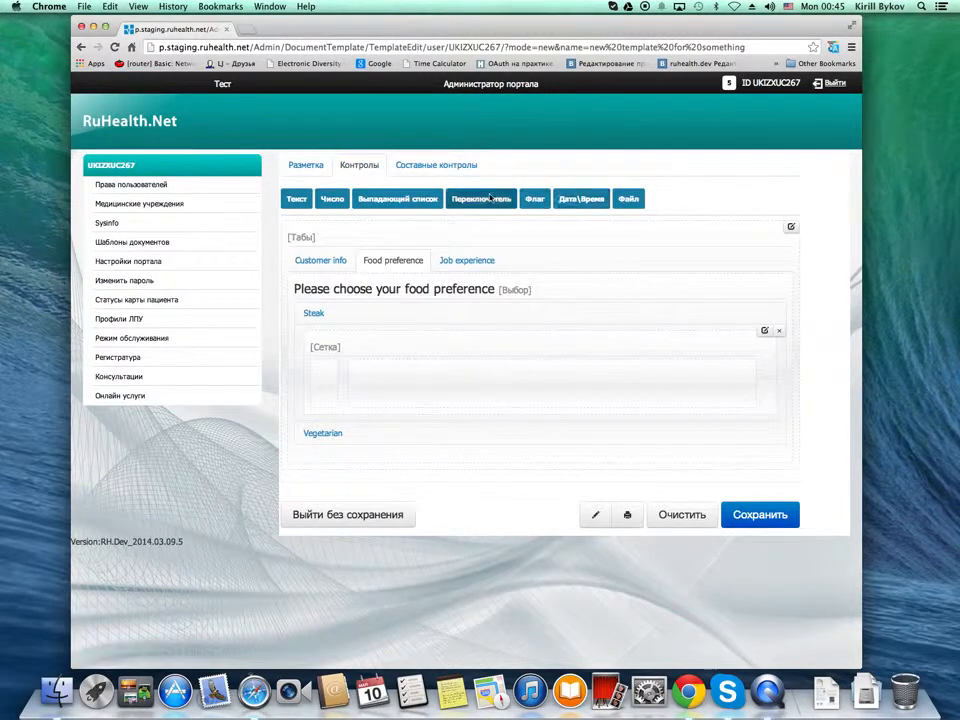
left_click(438, 168)
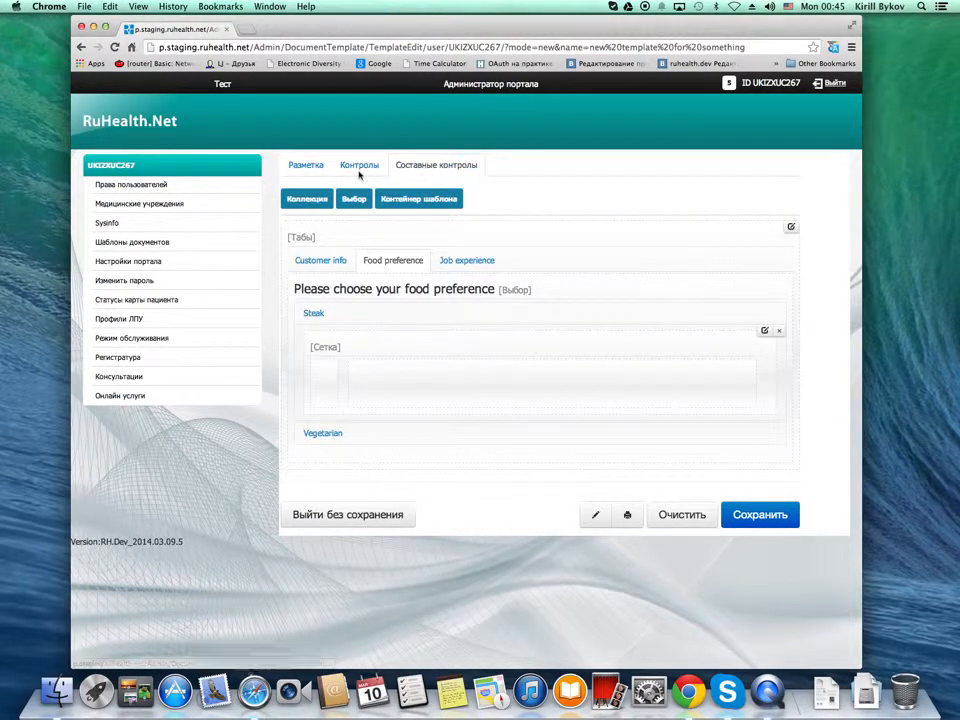
left_click(305, 168)
left_click(362, 165)
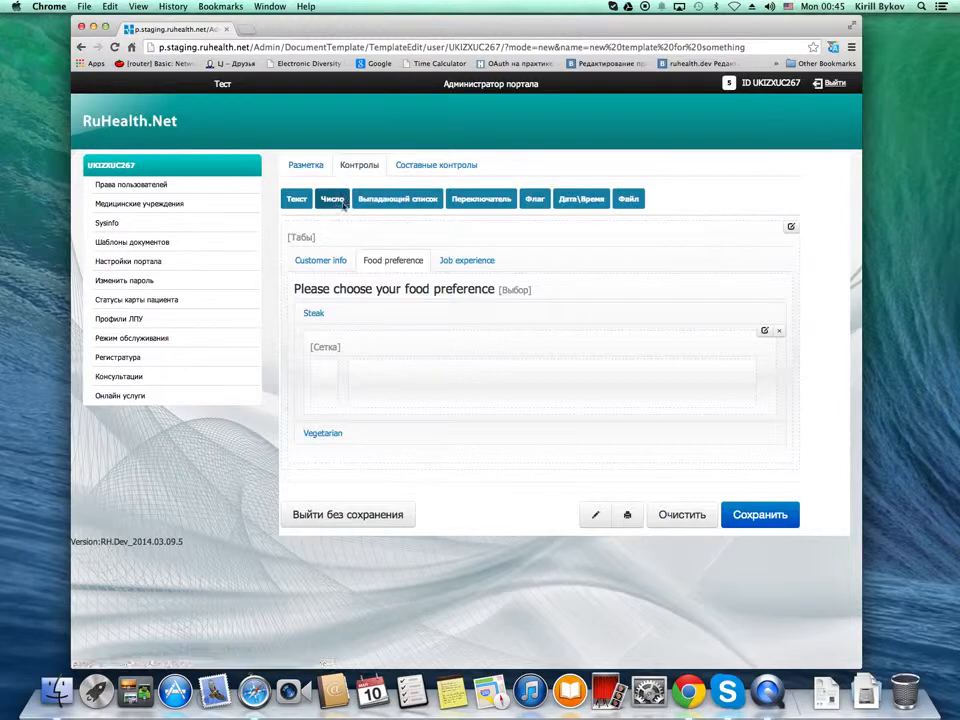
left_click_drag(396, 197, 407, 390)
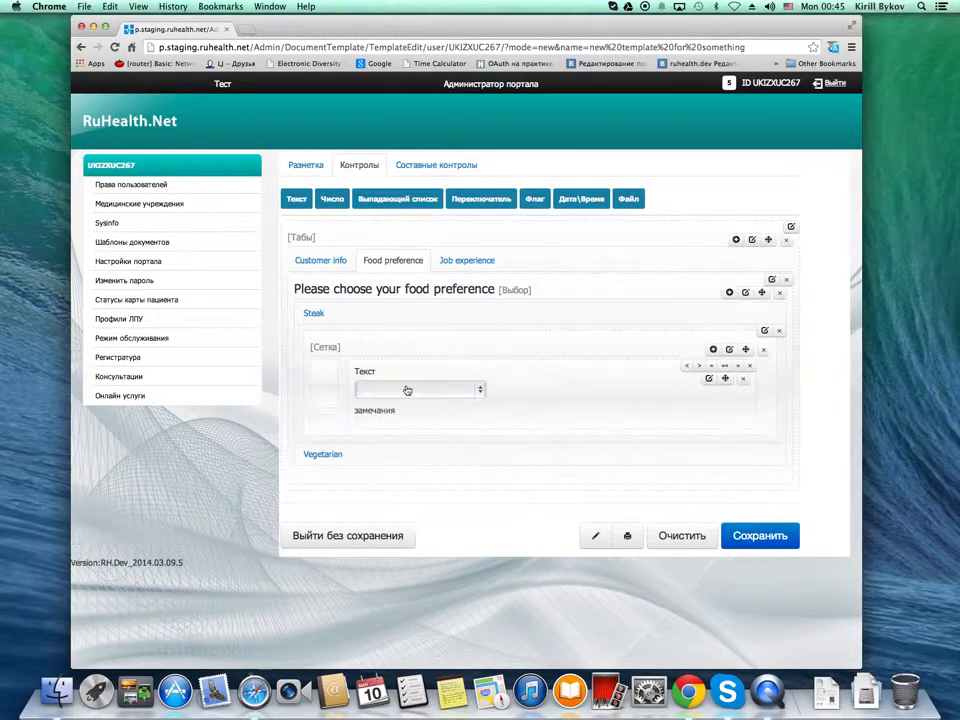
Clear the default title and remarks text of the drop-down list in the Steak grid
left_click(709, 378)
left_click_drag(621, 336, 439, 336)
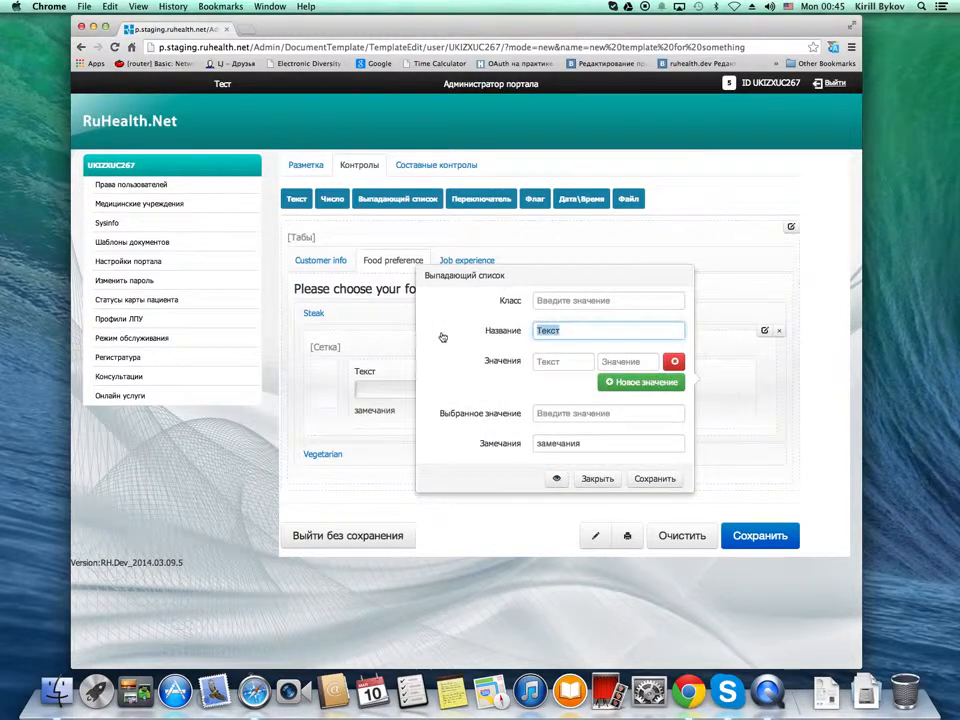
key("BackSpace")
left_click_drag(605, 447, 516, 443)
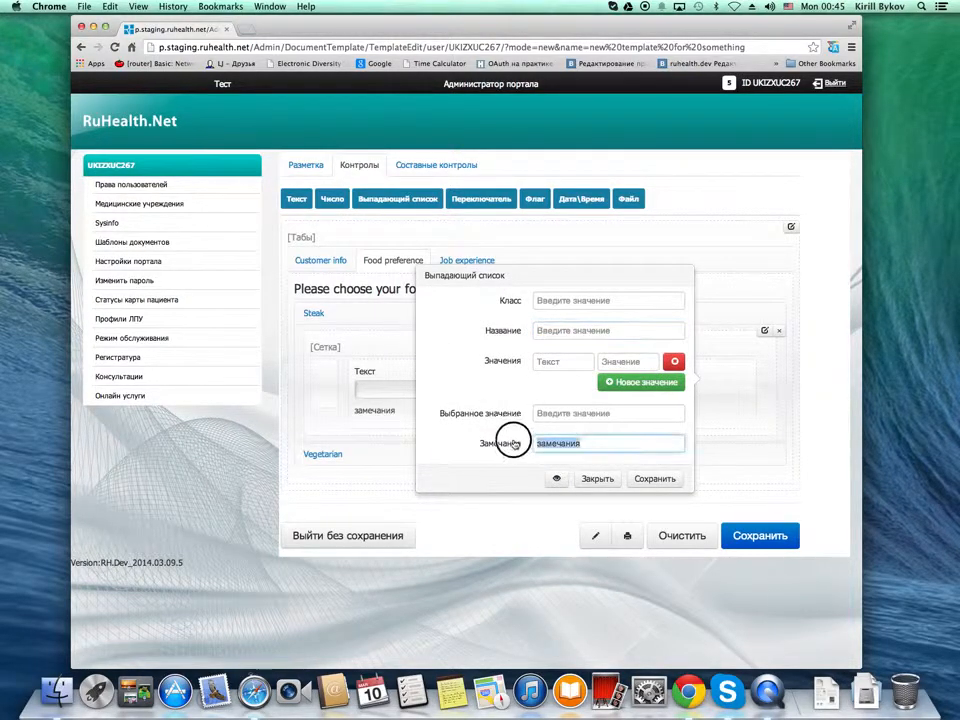
key("BackSpace")
Give the drop-down list the values "Lamb", "Beef" and "Pork" and save its settings
left_click(573, 364)
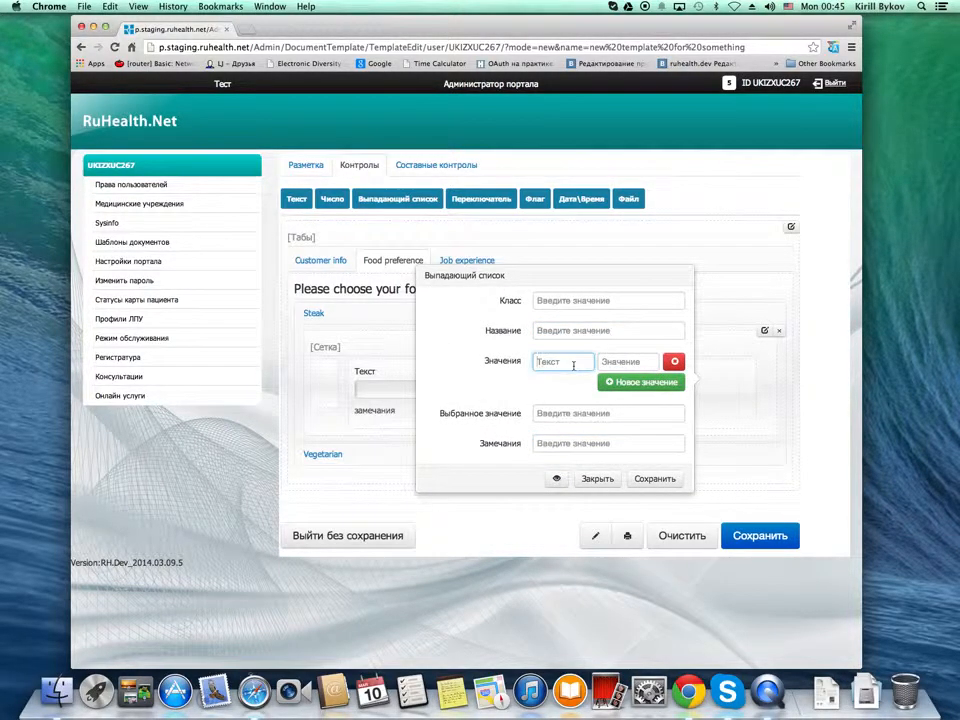
type("Lamb")
left_click(641, 382)
left_click(566, 386)
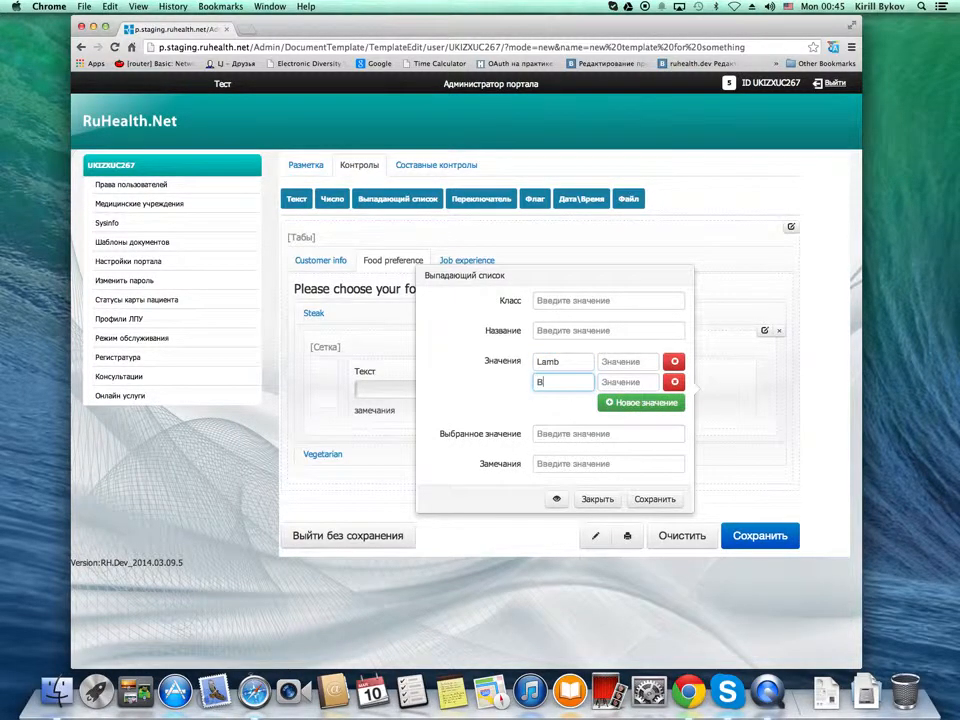
type("Beef")
left_click(641, 402)
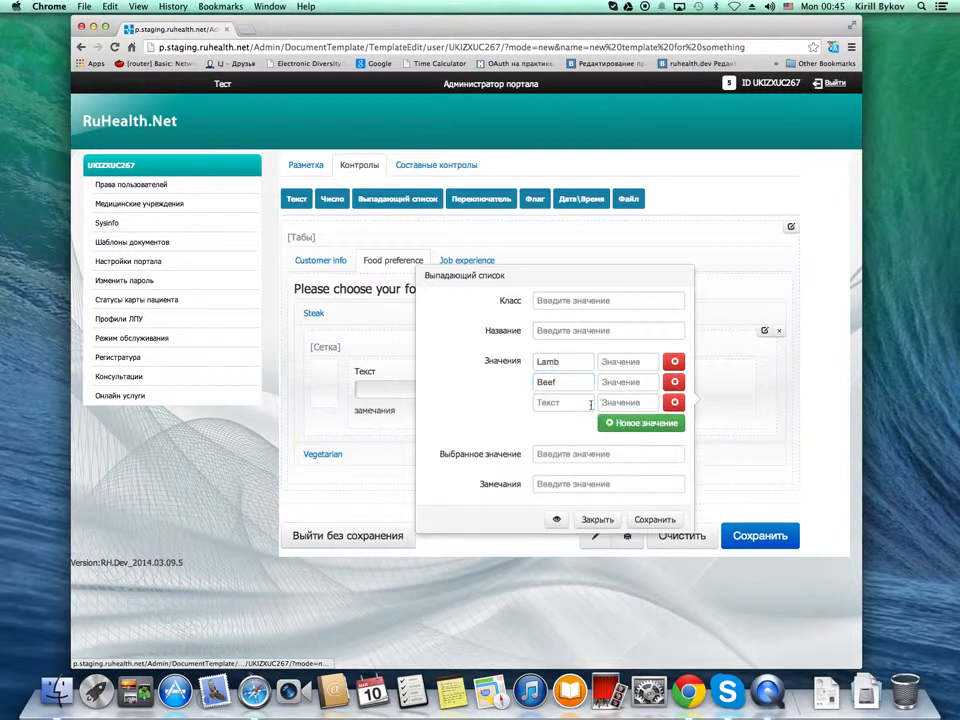
left_click(576, 404)
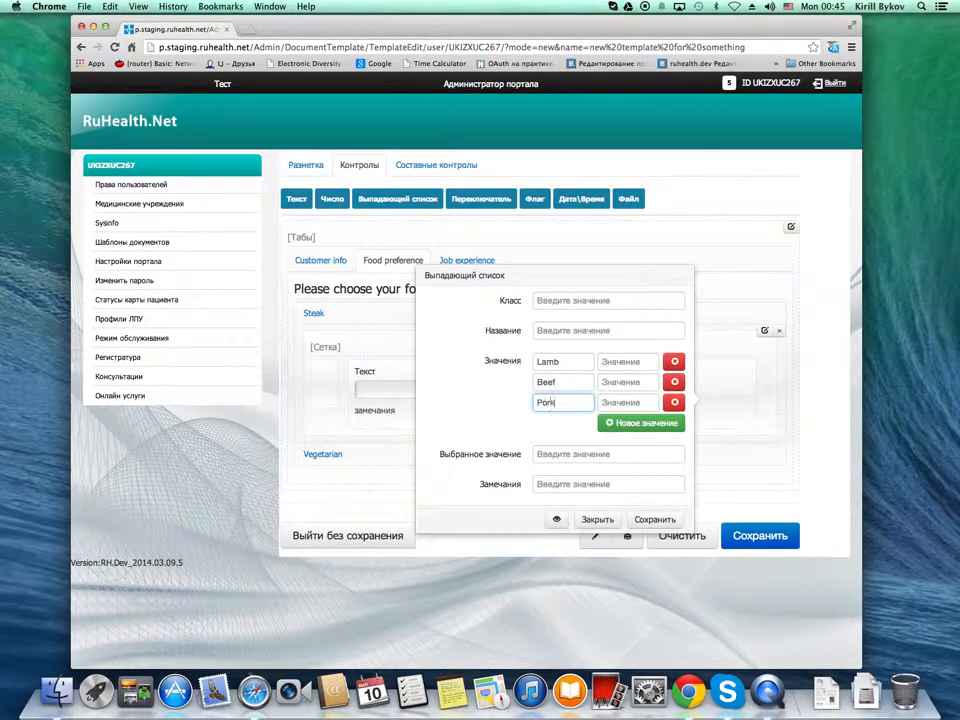
left_click(656, 518)
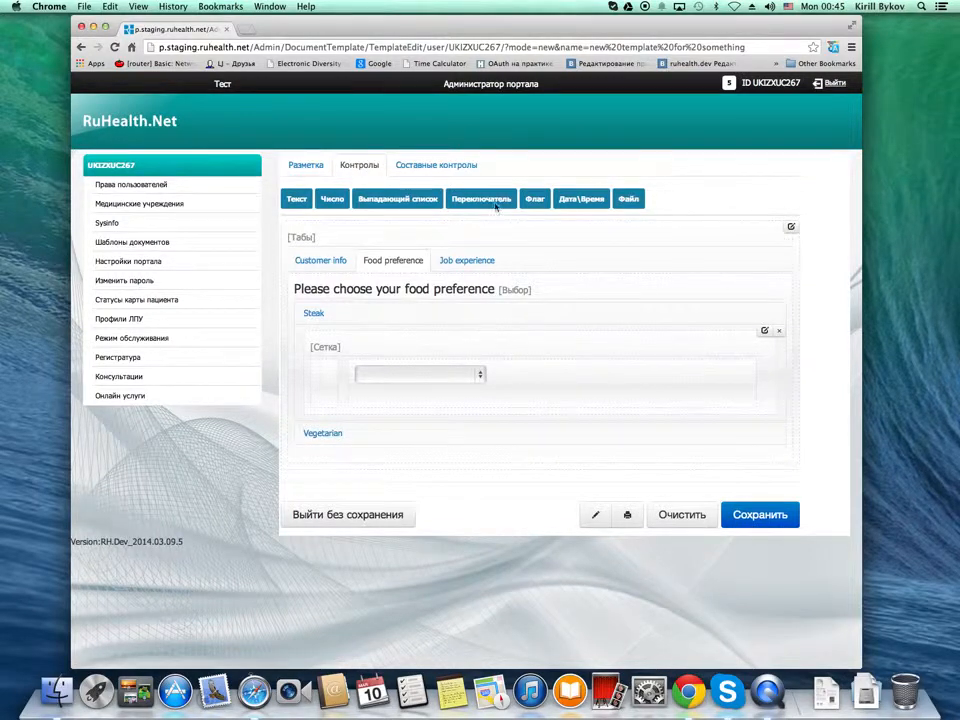
Add three radio buttons beneath the drop-down list in the wide column of the Steak grid
left_click_drag(493, 201, 440, 402)
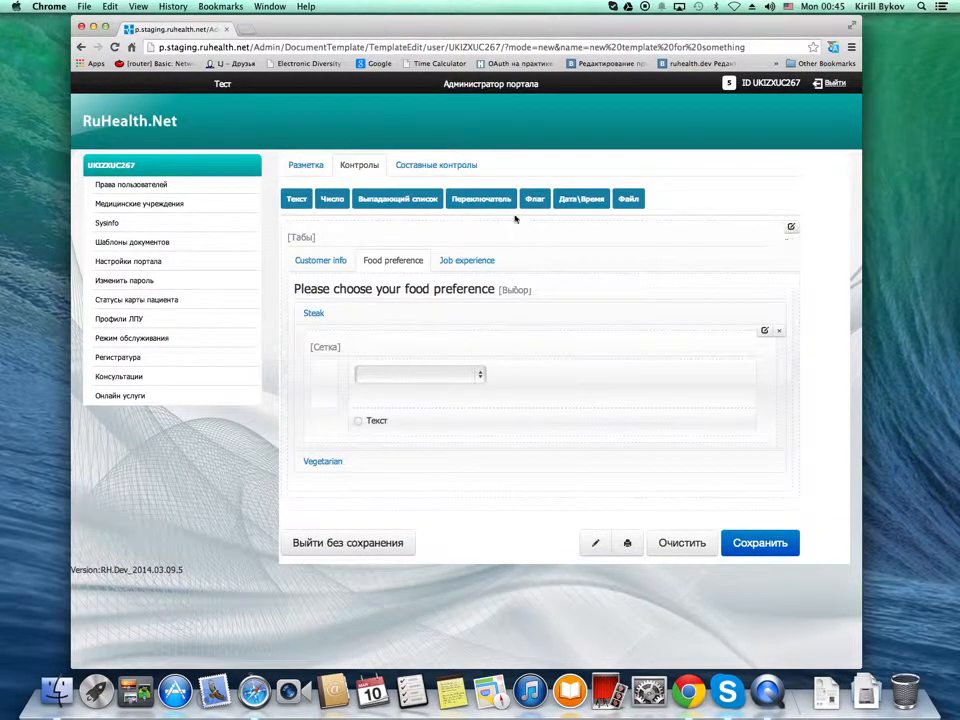
left_click_drag(496, 203, 454, 424)
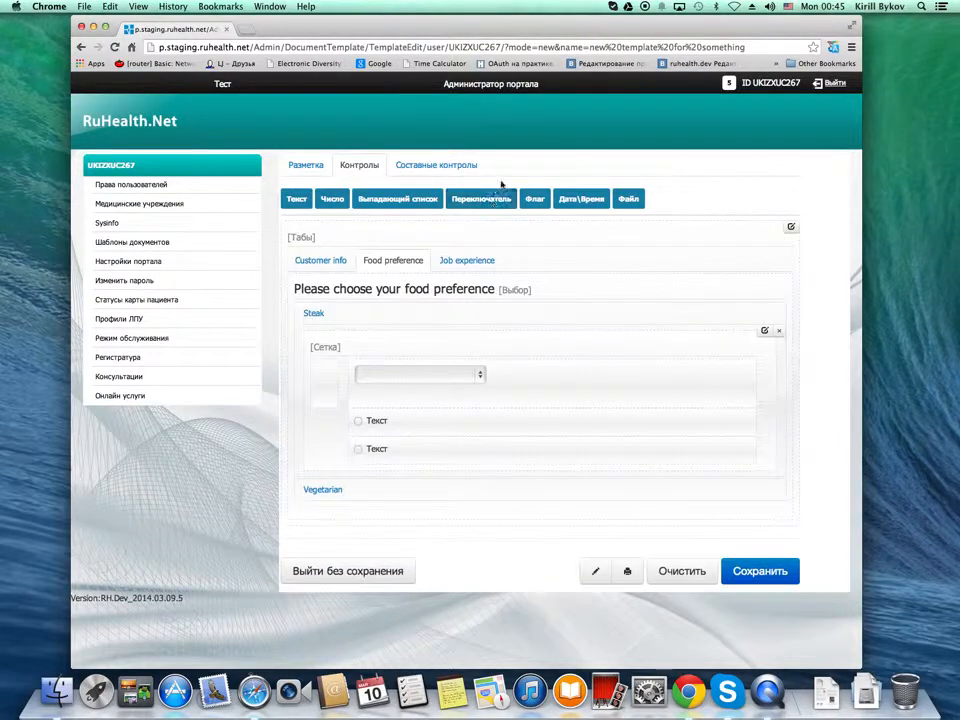
left_click_drag(493, 200, 438, 460)
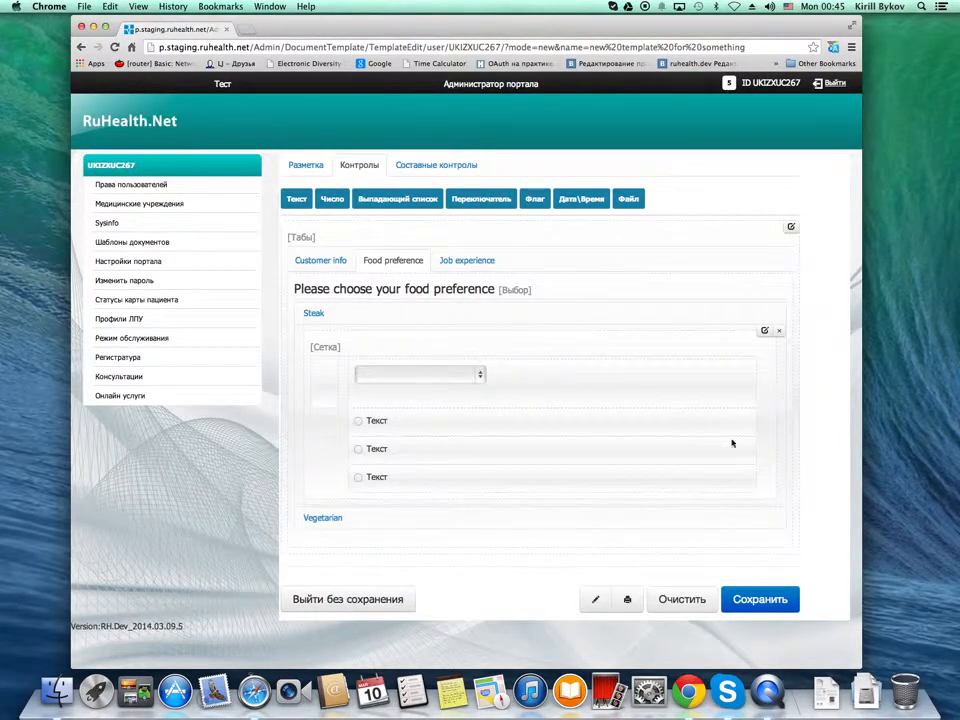
Title the first radio button in the Steak grid "Bloody" and save it
left_click(704, 422)
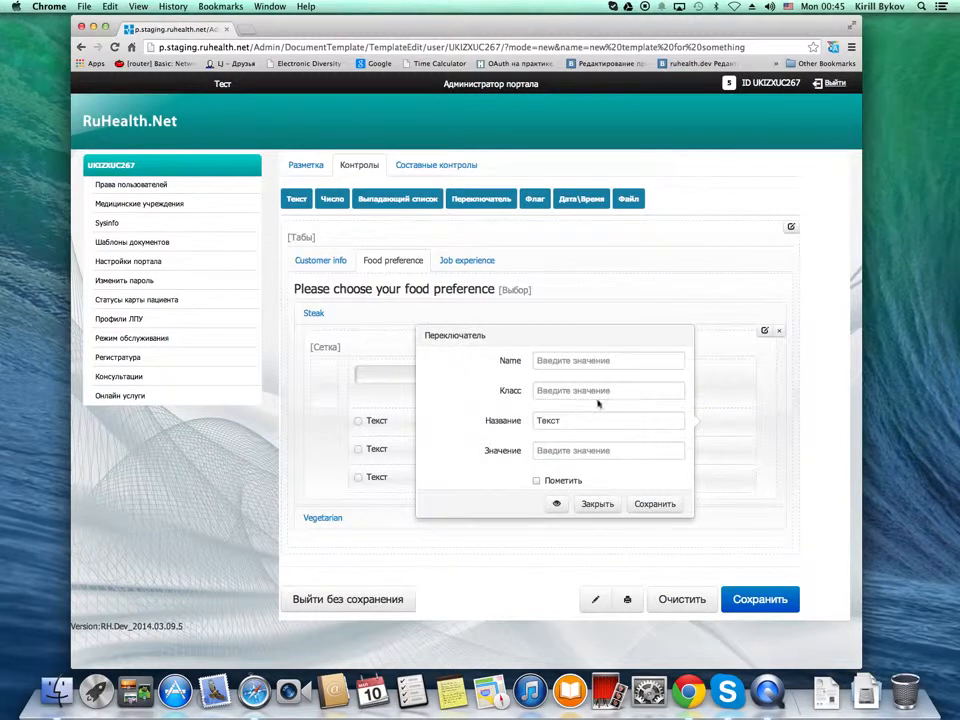
left_click_drag(553, 420, 521, 420)
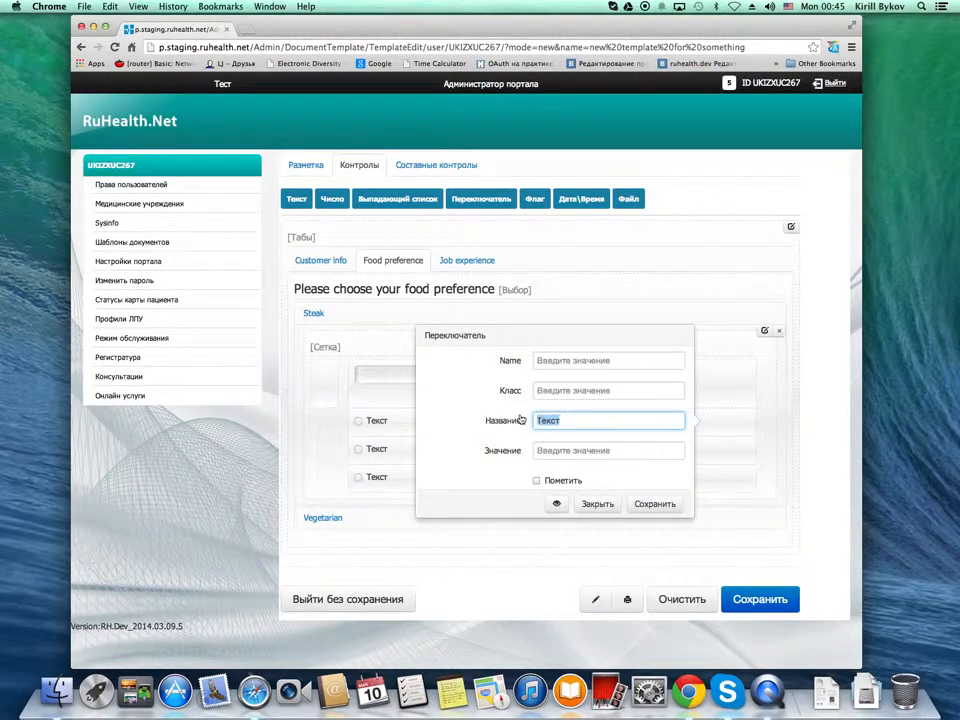
type("Bloody")
left_click(674, 508)
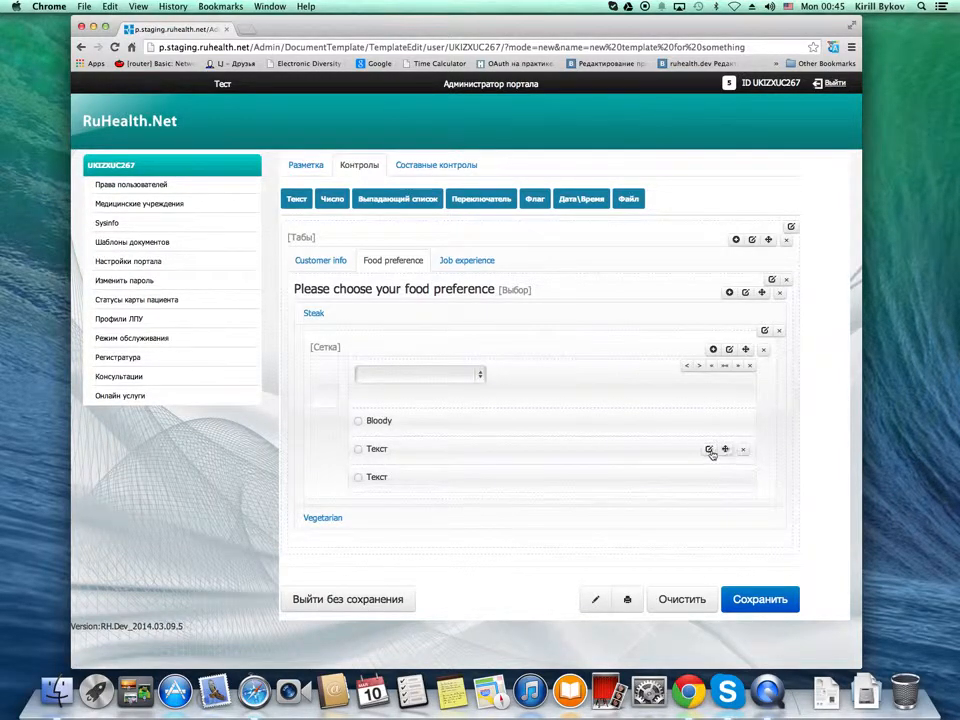
Title the second radio button in the Steak grid "Medium" and save it
left_click(709, 450)
left_click_drag(611, 450, 452, 446)
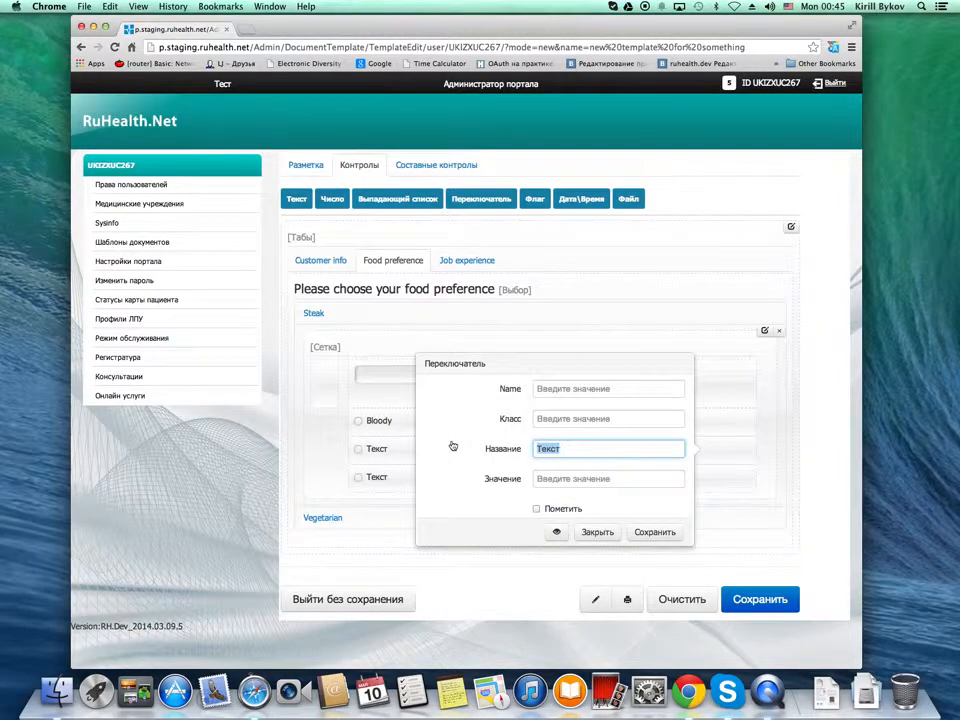
type("Medium")
left_click(648, 532)
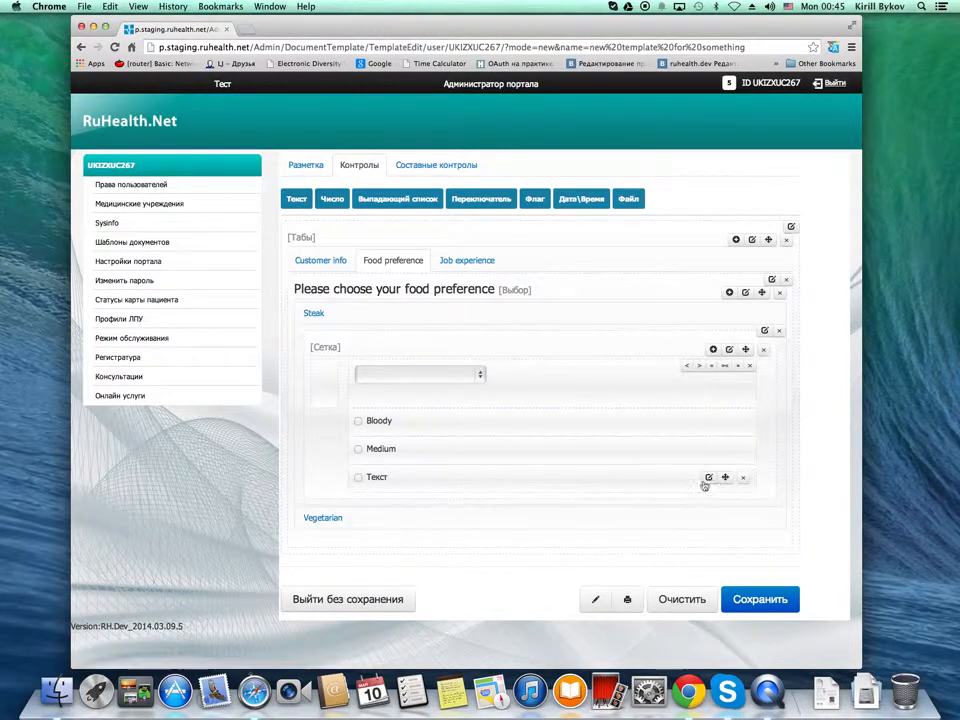
Title the third radio button in the Steak grid "Well done" and save it
left_click(709, 478)
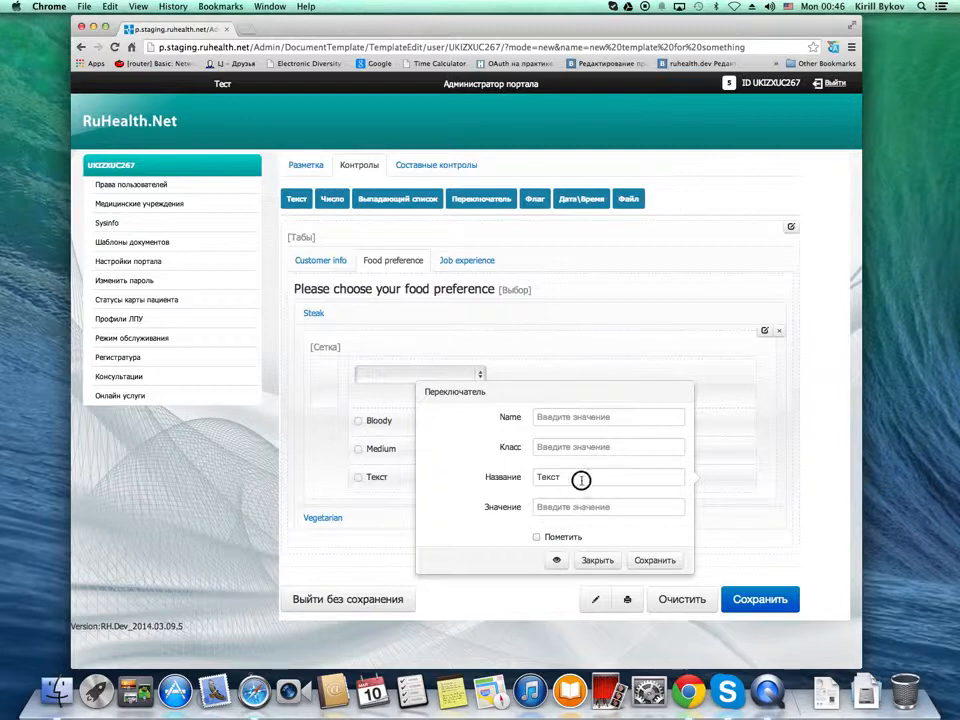
left_click_drag(604, 476, 484, 476)
type("Well done")
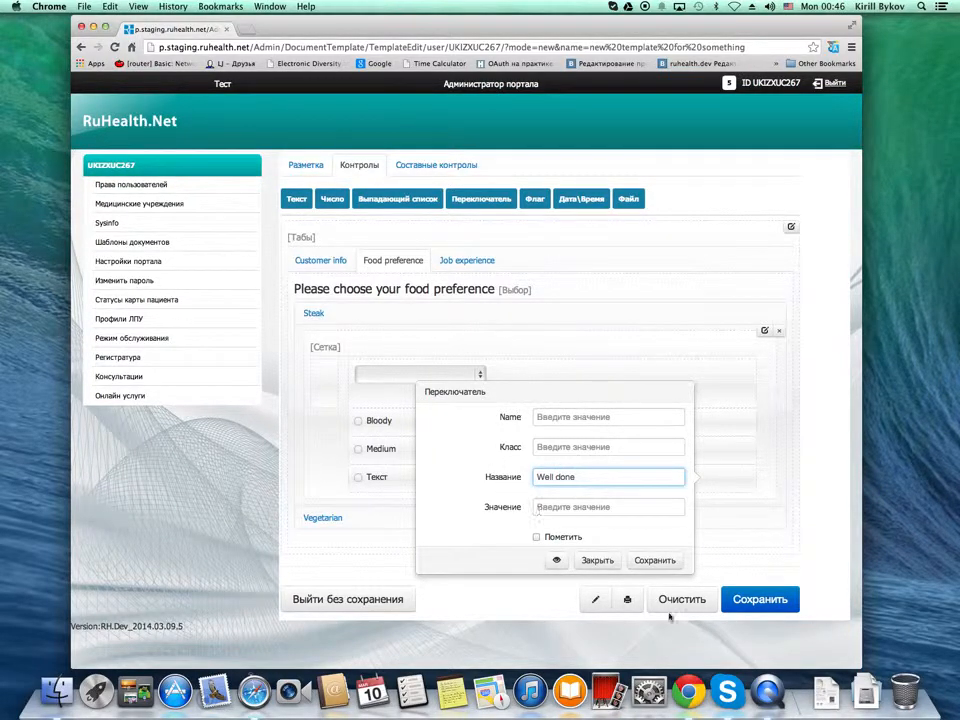
left_click(660, 561)
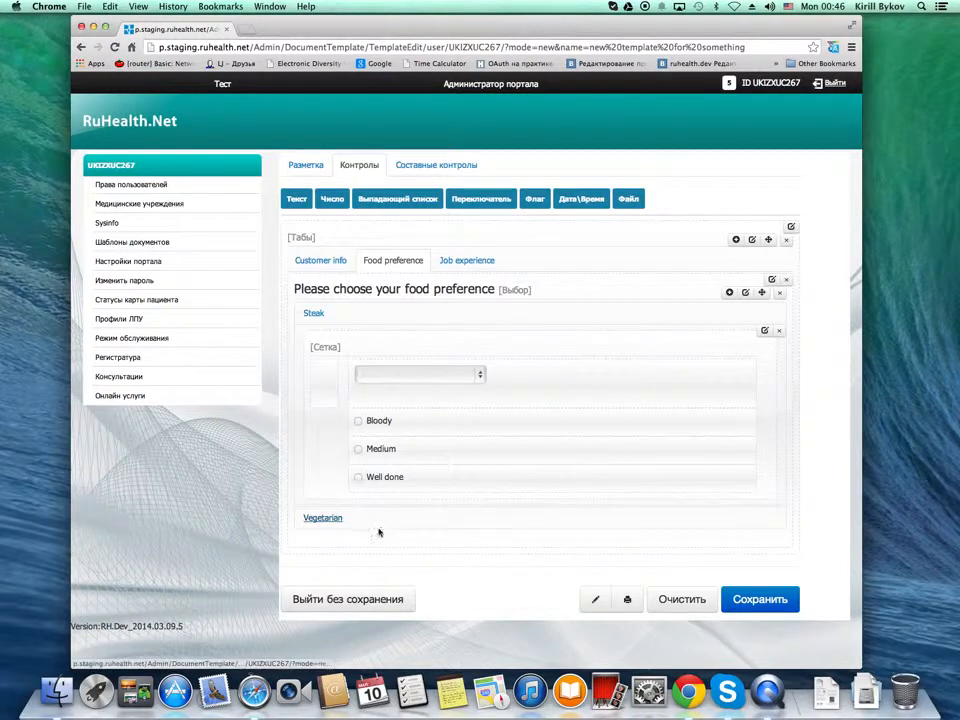
Insert a group into the wide column of the Vegetarian option's grid and title it "Configure your salad"
left_click(318, 518)
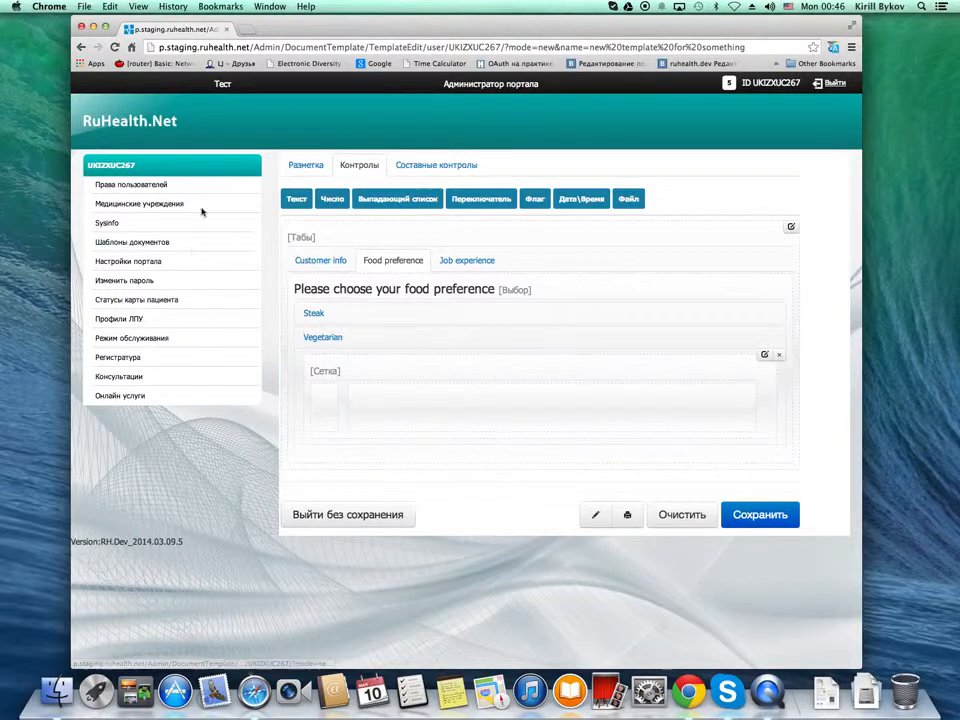
left_click(308, 165)
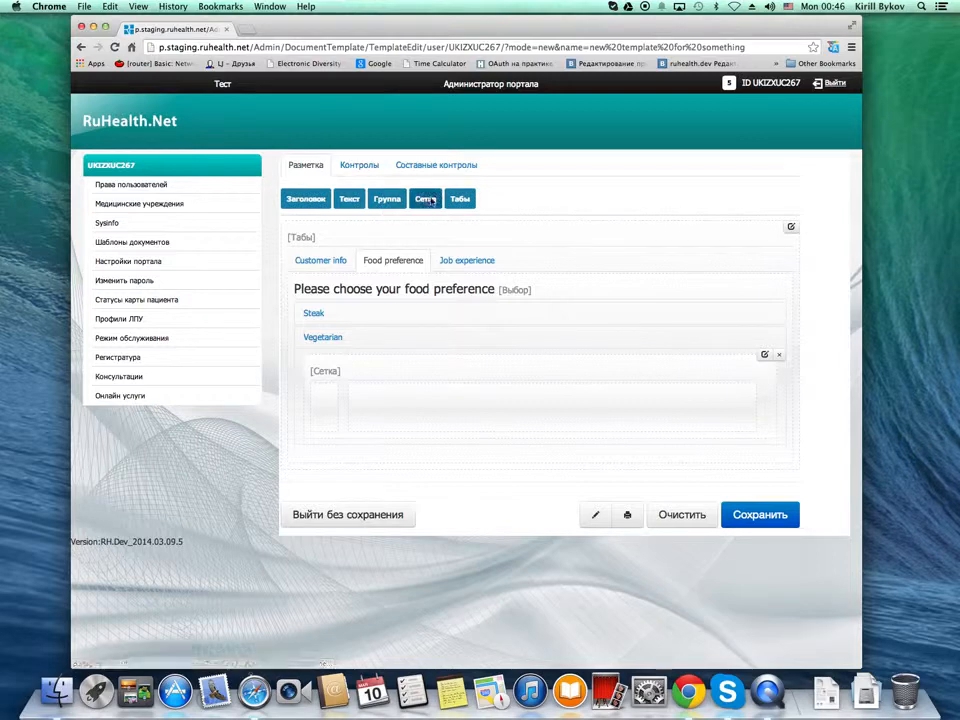
left_click_drag(388, 200, 392, 407)
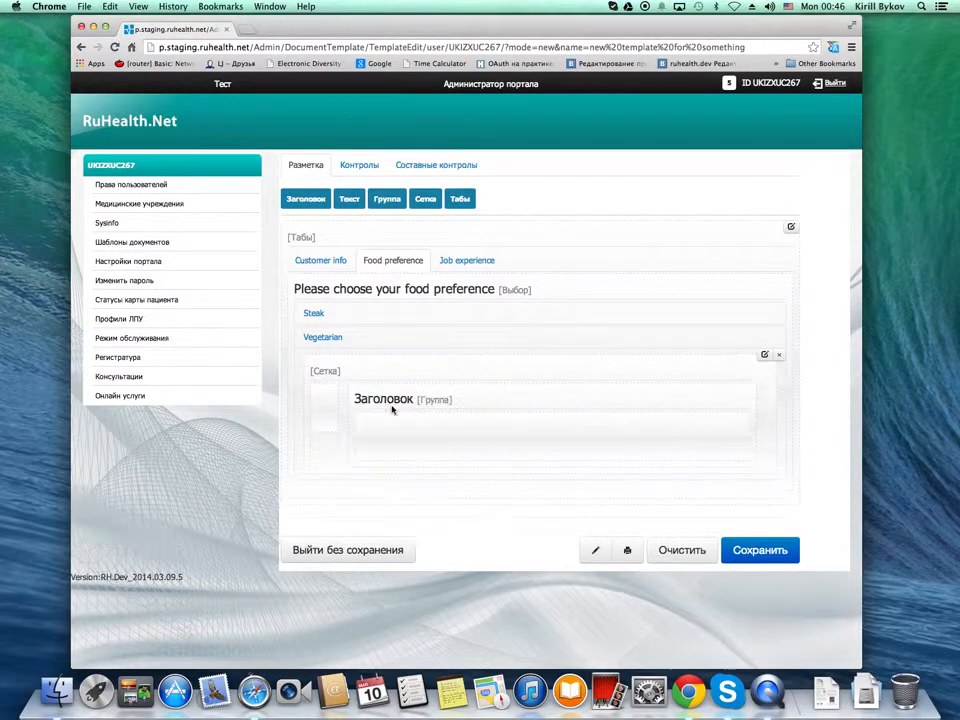
left_click(709, 404)
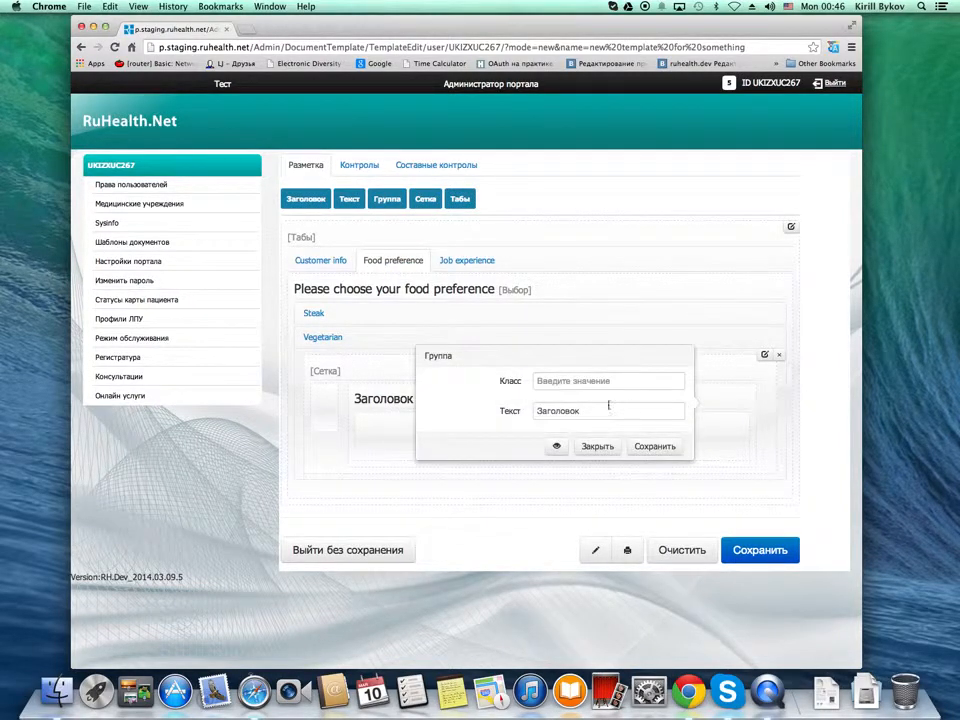
left_click_drag(658, 410, 450, 404)
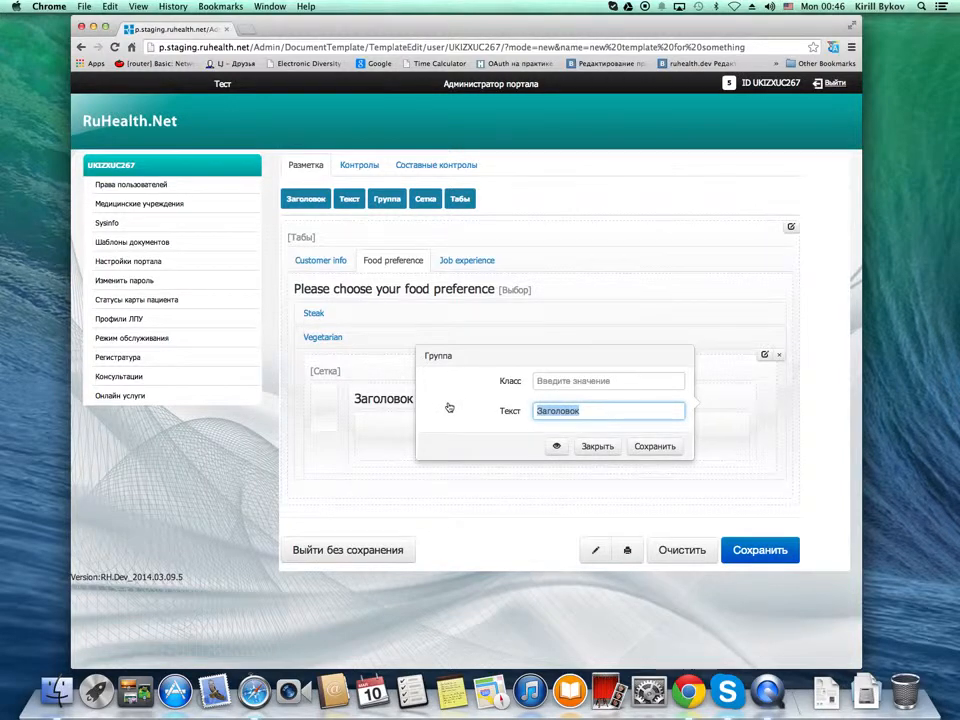
type("Ch")
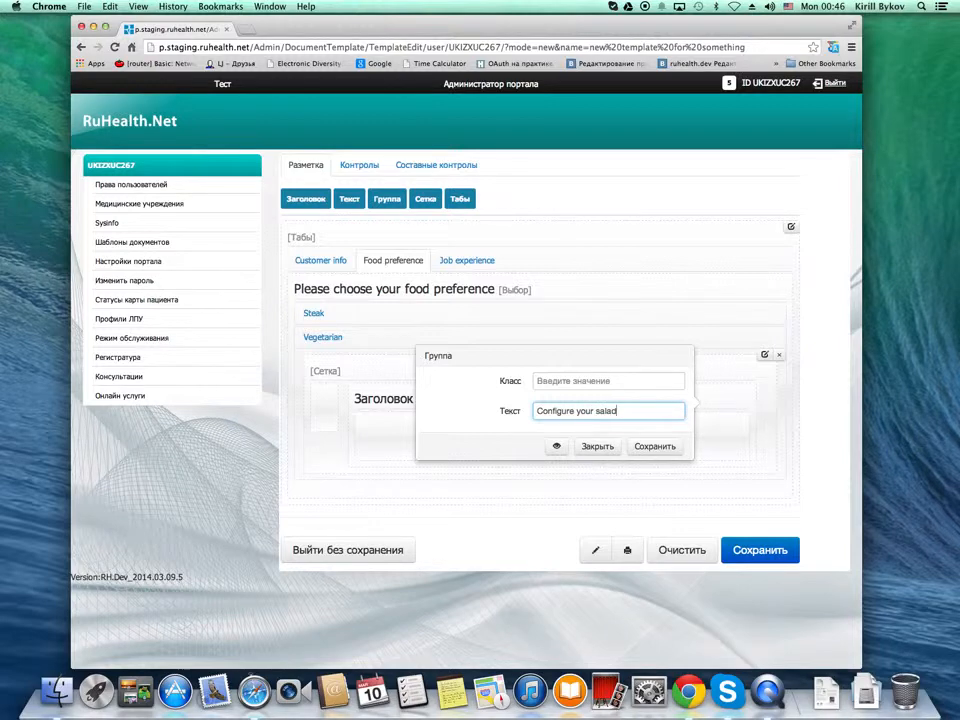
left_click(671, 453)
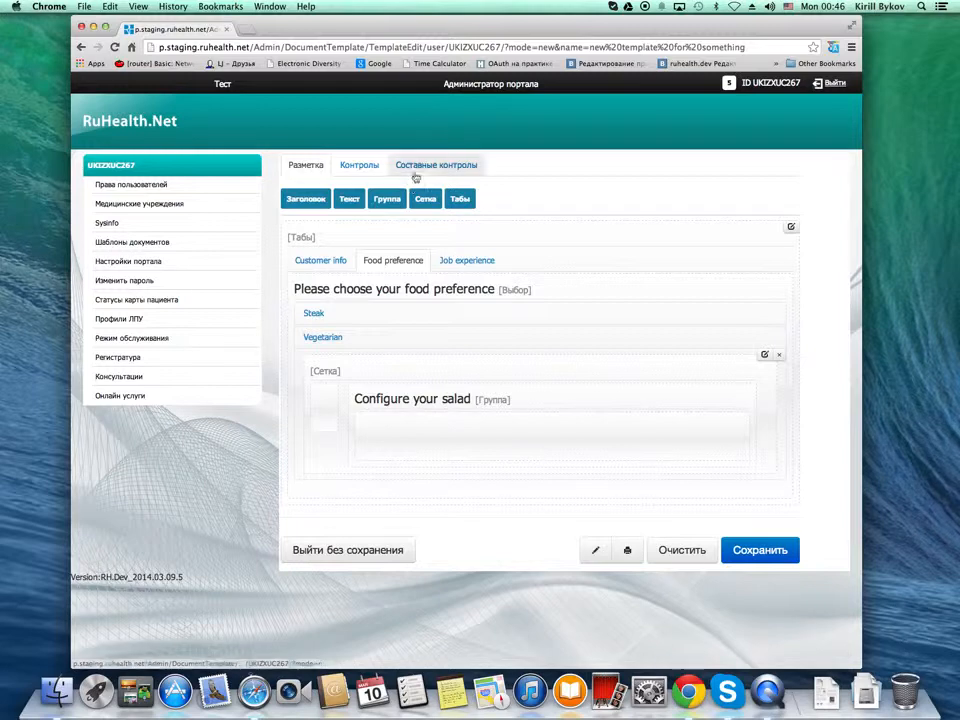
Add four checkboxes to the "Configure your salad" group
left_click(374, 165)
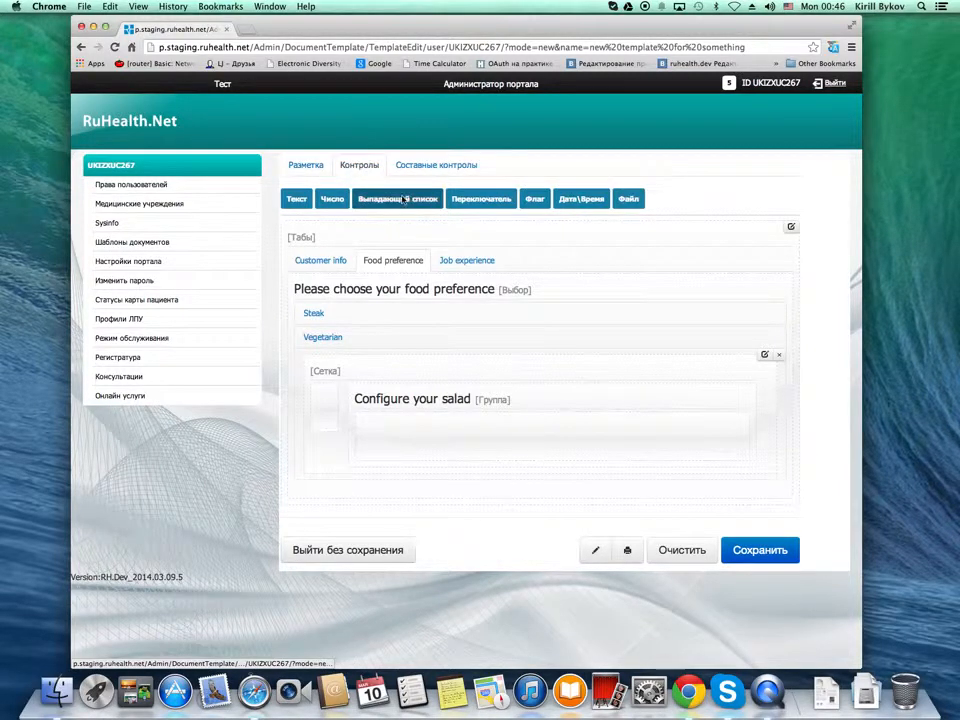
left_click_drag(537, 200, 410, 430)
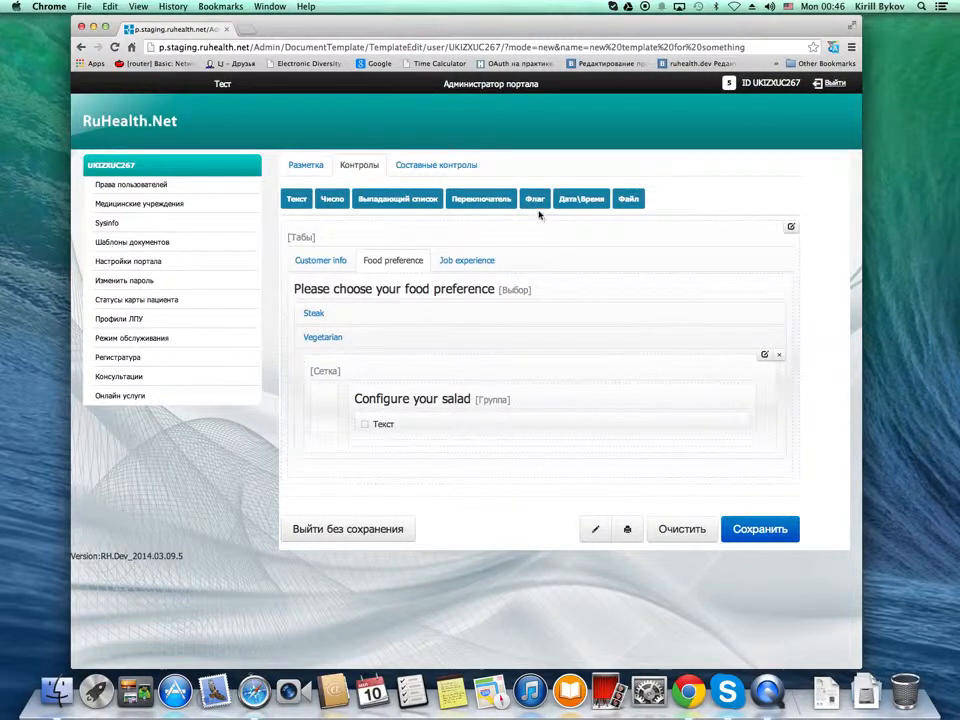
left_click_drag(539, 214, 448, 466)
left_click_drag(535, 200, 456, 488)
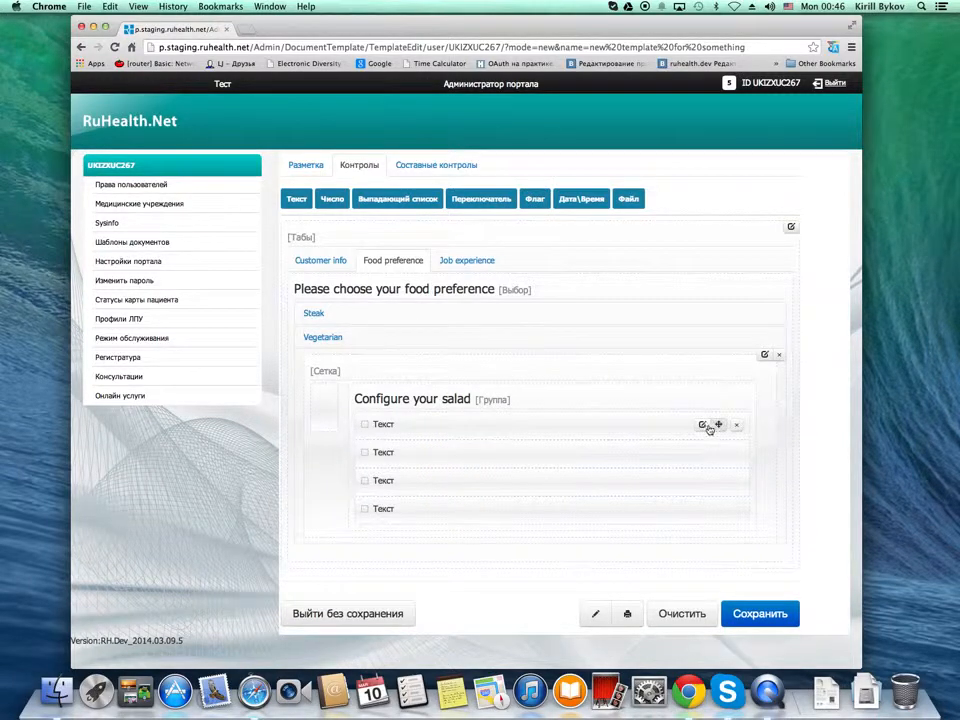
Title the first checkbox in the "Configure your salad" group "Carrots" and save it
left_click(701, 425)
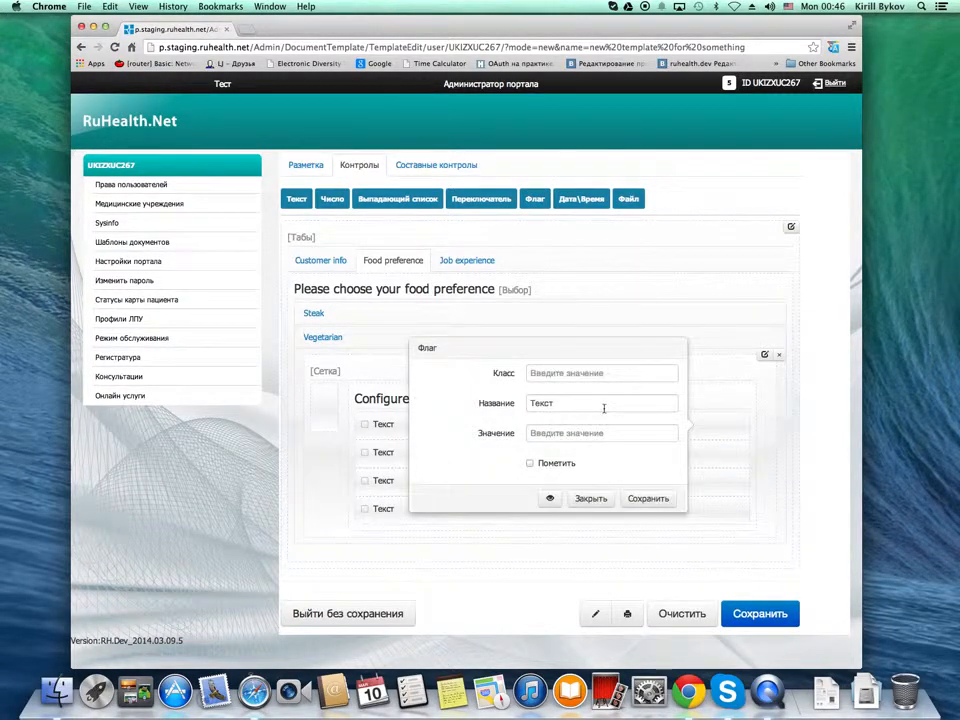
double_click(604, 407)
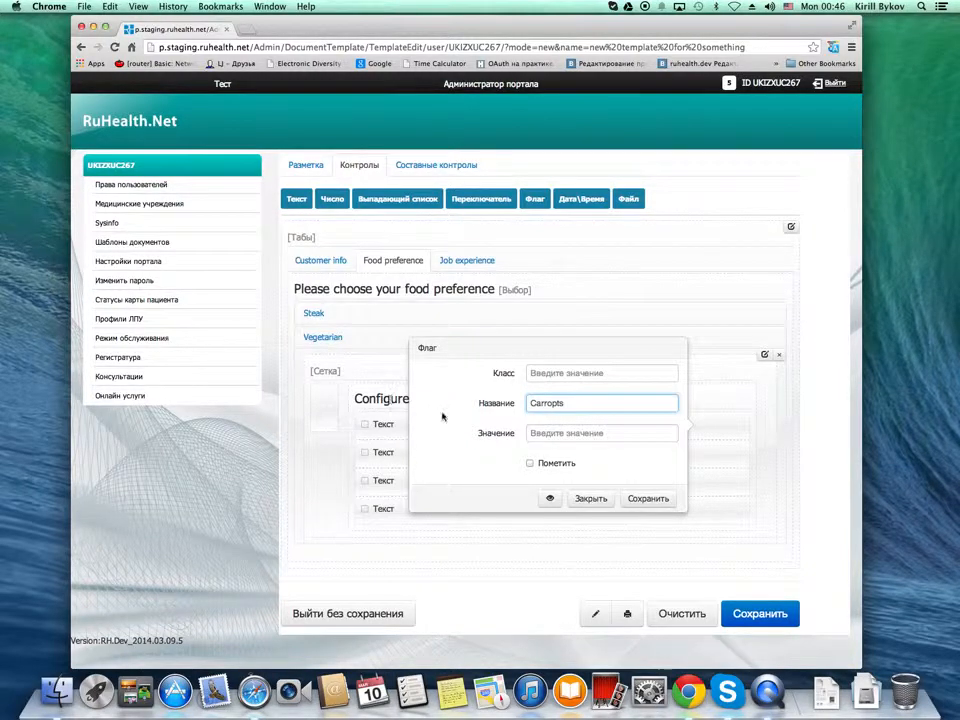
left_click(640, 498)
Title the second checkbox in the "Configure your salad" group "Beans" and save it
mouse_move(716, 456)
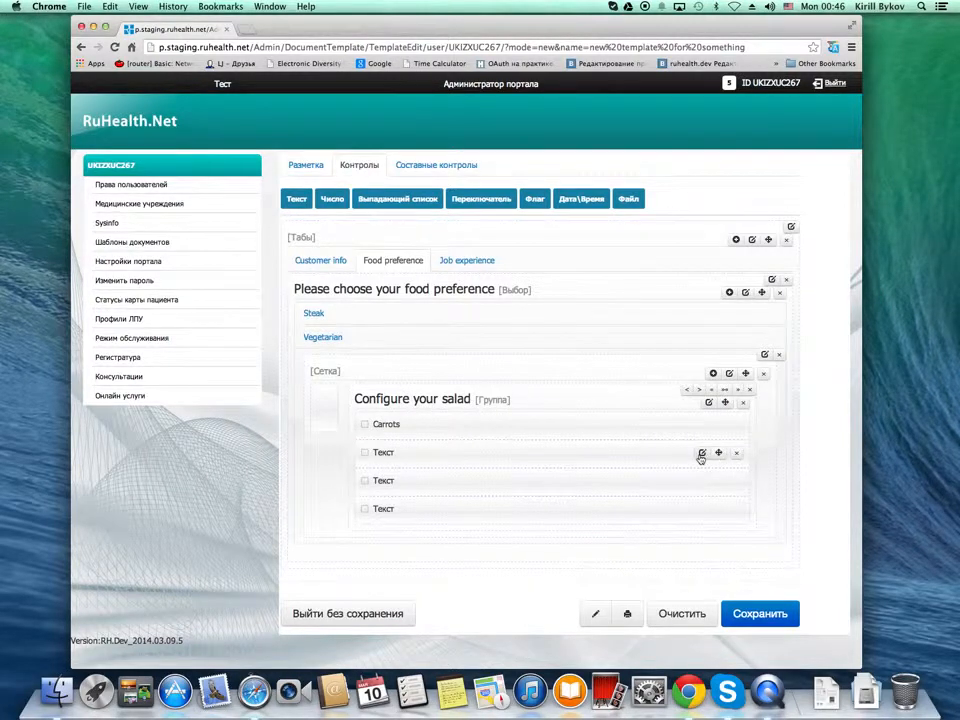
left_click(702, 454)
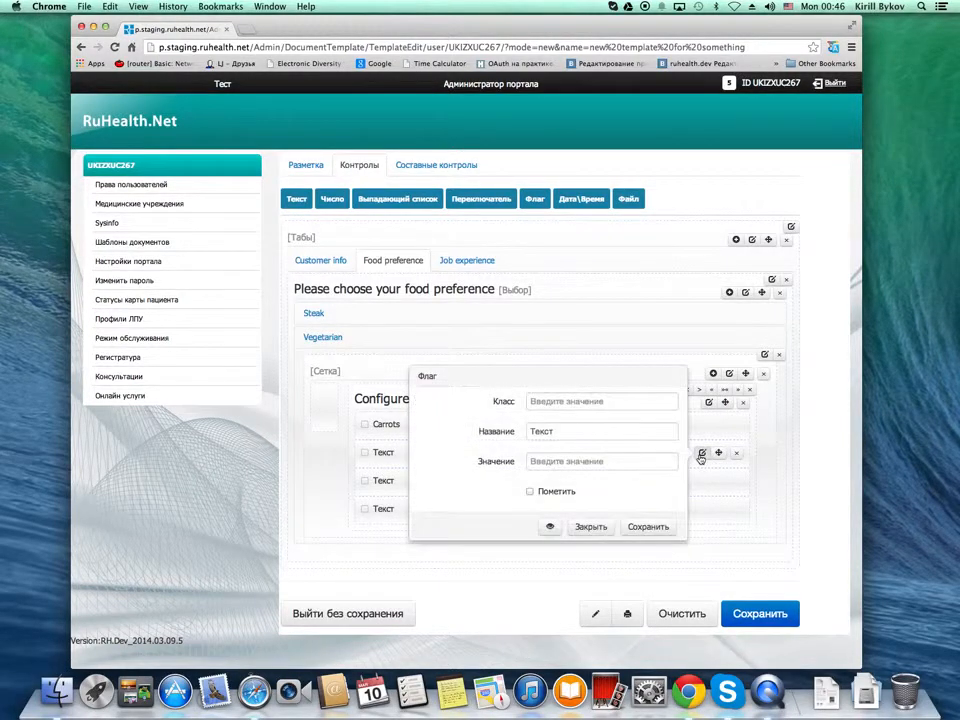
left_click(579, 432)
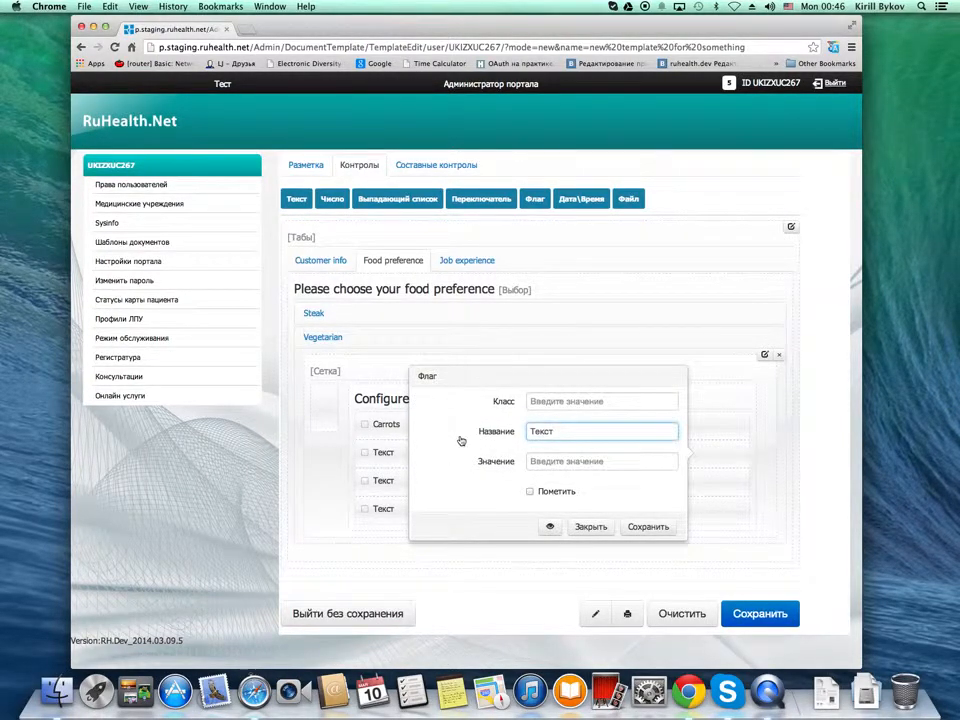
key("super+a")
type("B")
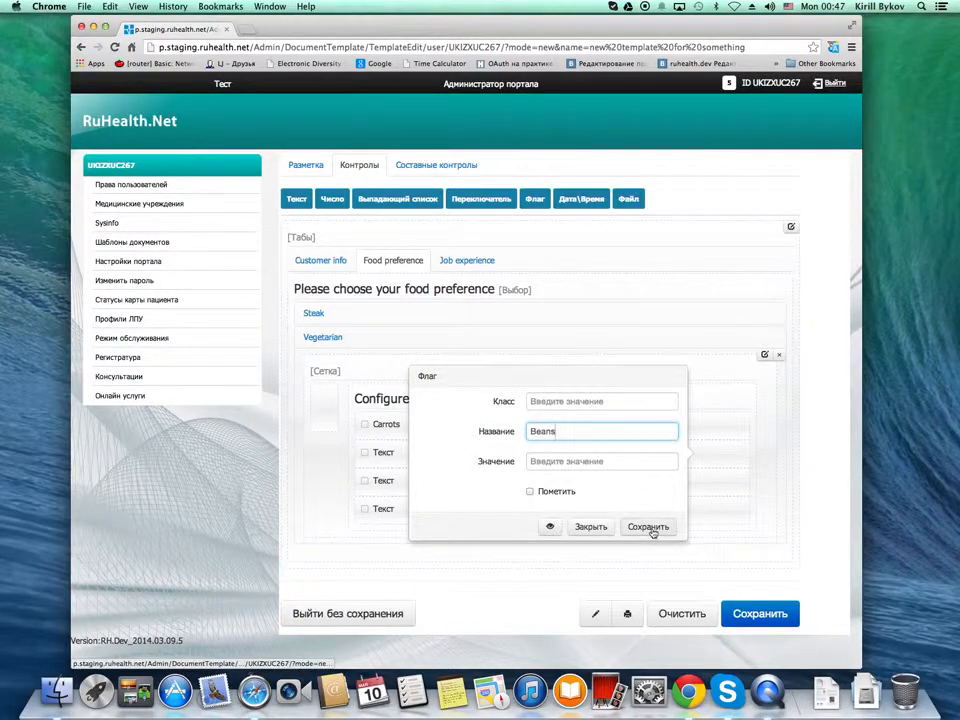
left_click(647, 527)
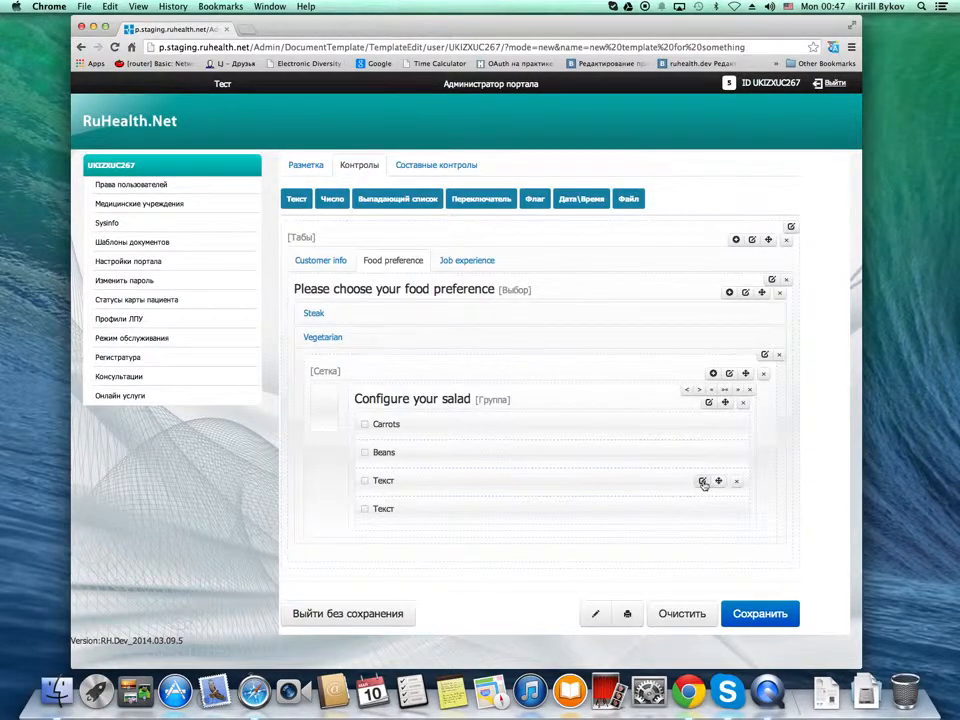
Title the third checkbox in the "Configure your salad" group "Asparagus" and save it
left_click(702, 482)
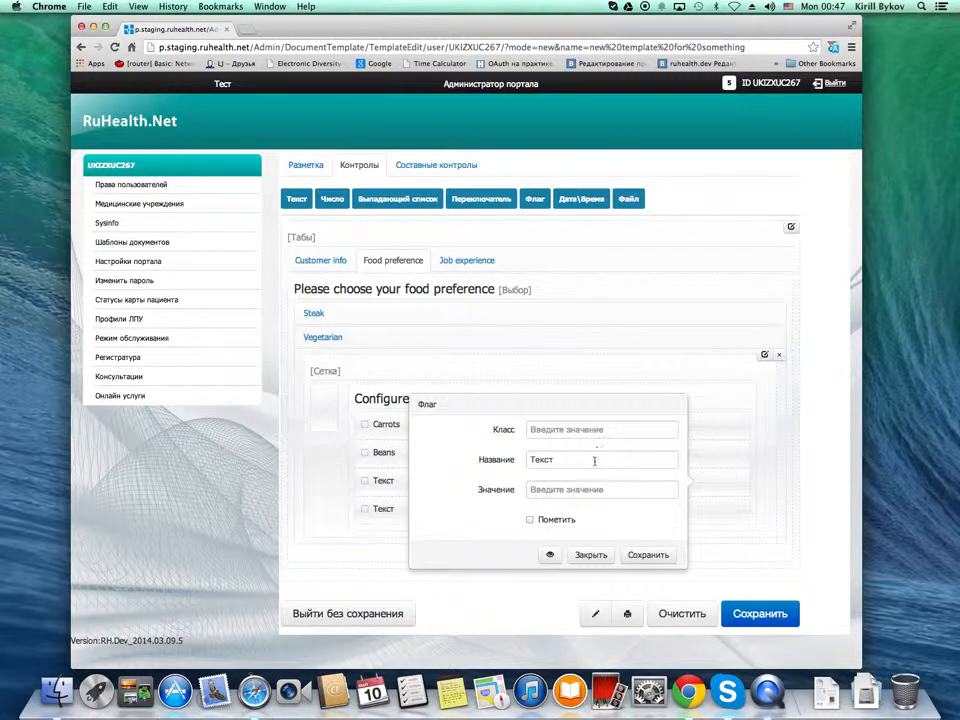
left_click(594, 461)
key("super+a")
type("A")
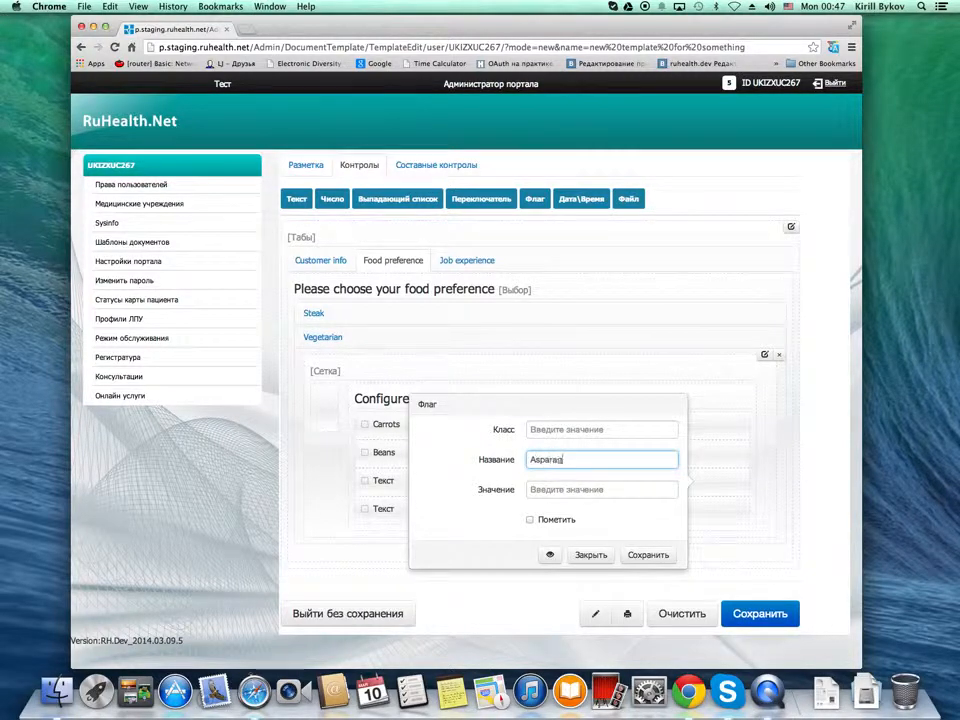
left_click(647, 555)
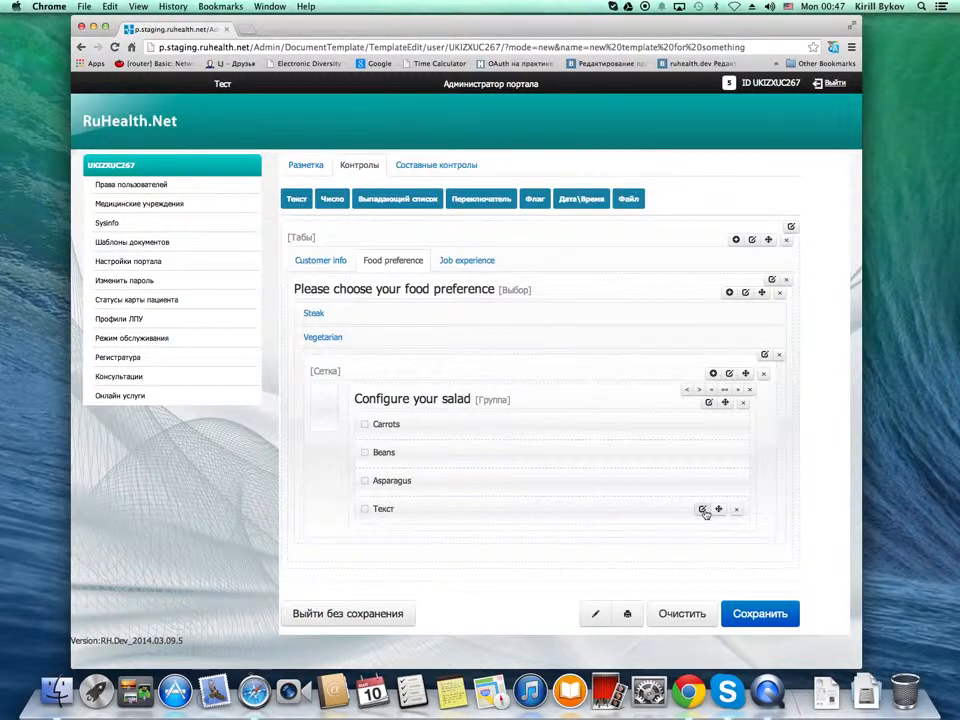
Title the fourth checkbox in the "Configure your salad" group "Onion" and save it
left_click(703, 510)
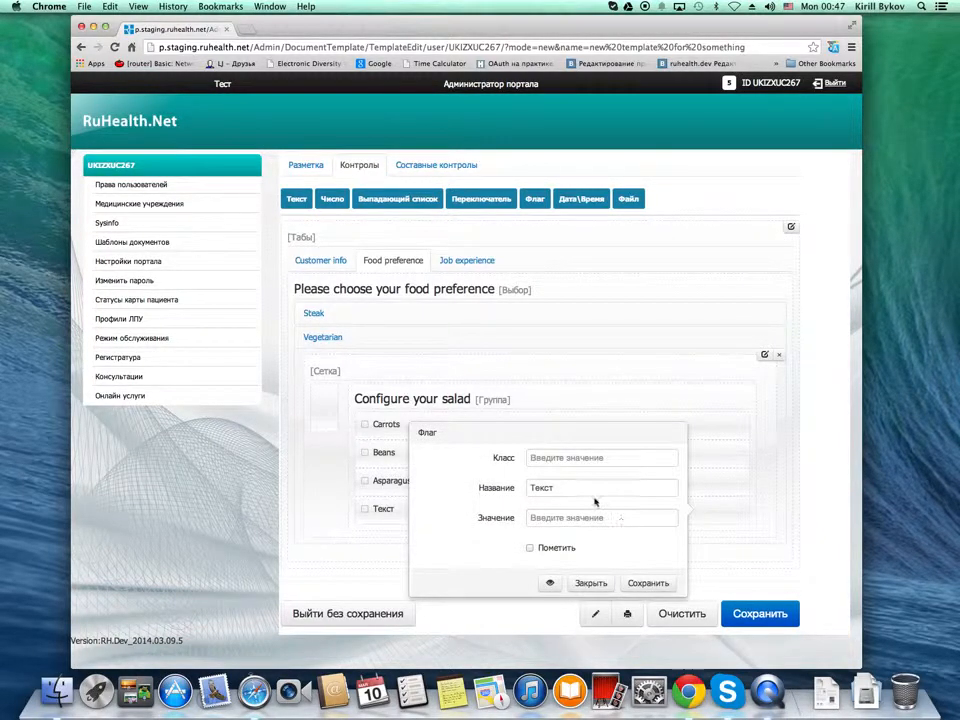
left_click(490, 488)
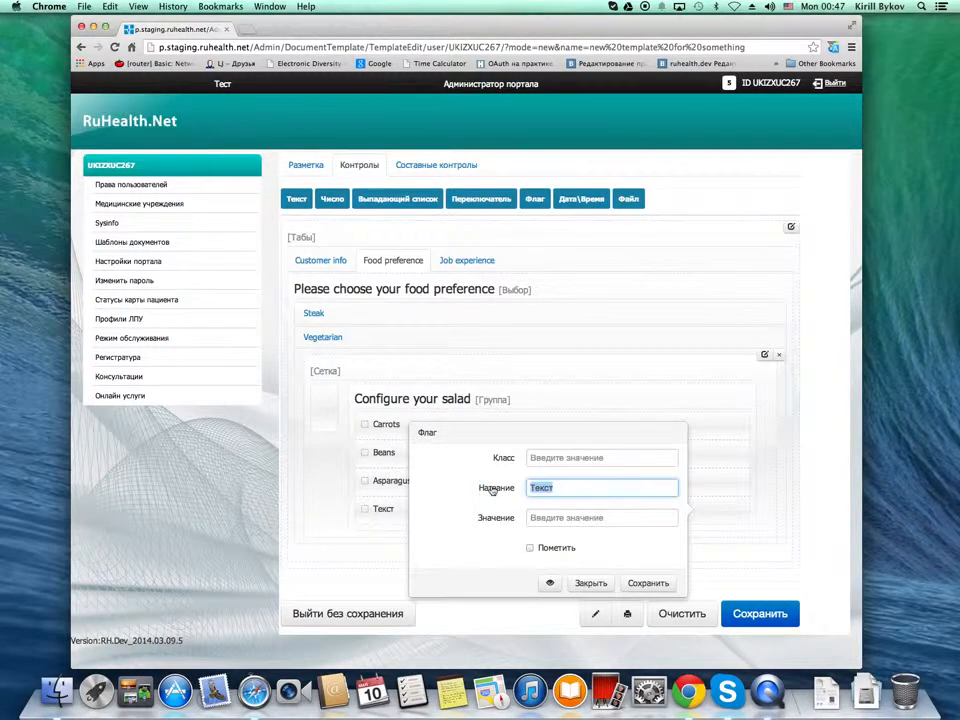
type("Onion")
left_click(644, 584)
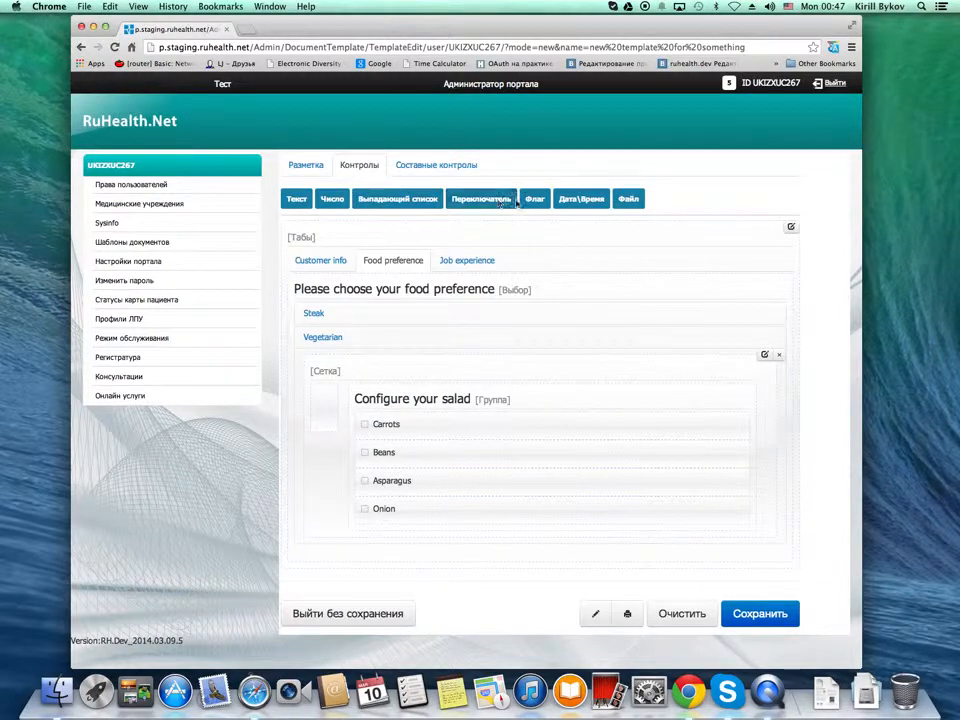
Insert a second group below "Configure your salad" in the Vegetarian grid and title it "Choose your dressing"
left_click(306, 165)
left_click_drag(386, 200, 439, 538)
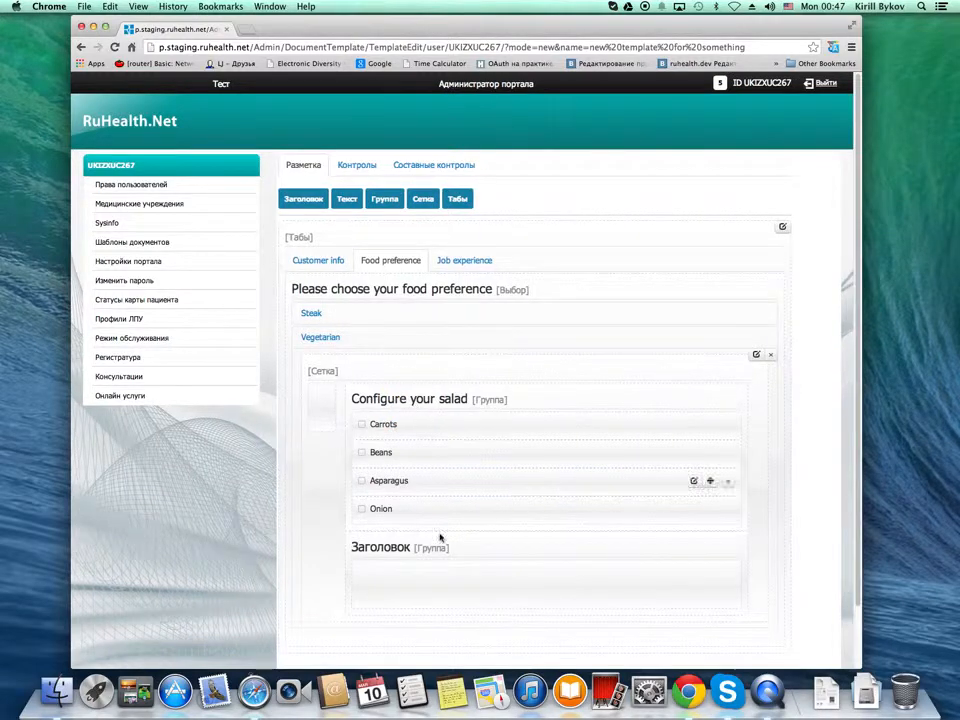
left_click(699, 550)
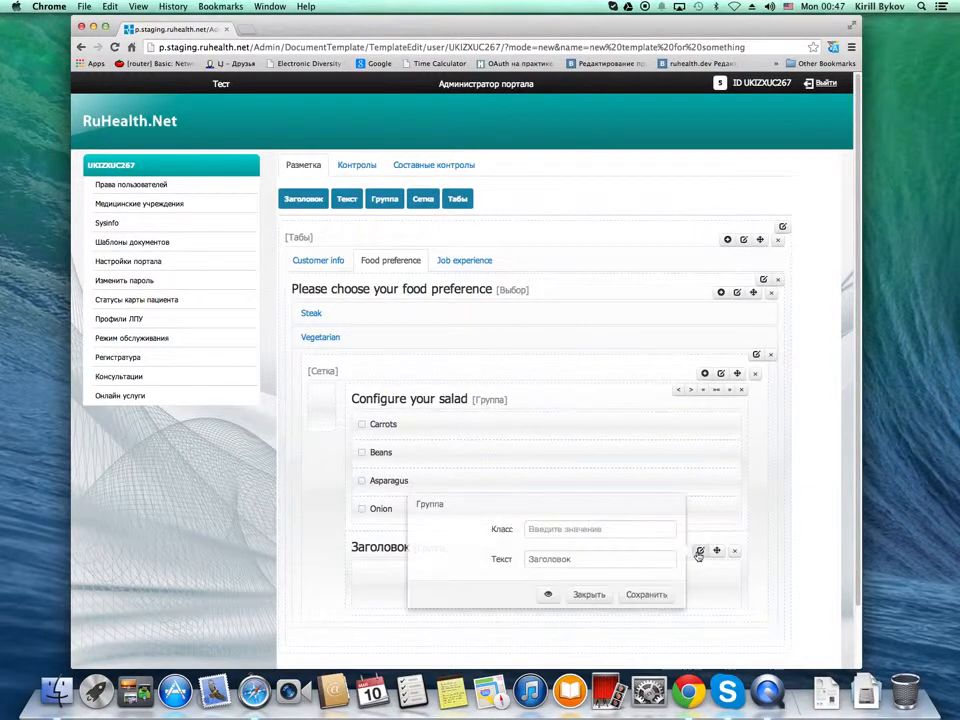
left_click_drag(582, 552, 484, 549)
type("Choose your dressing")
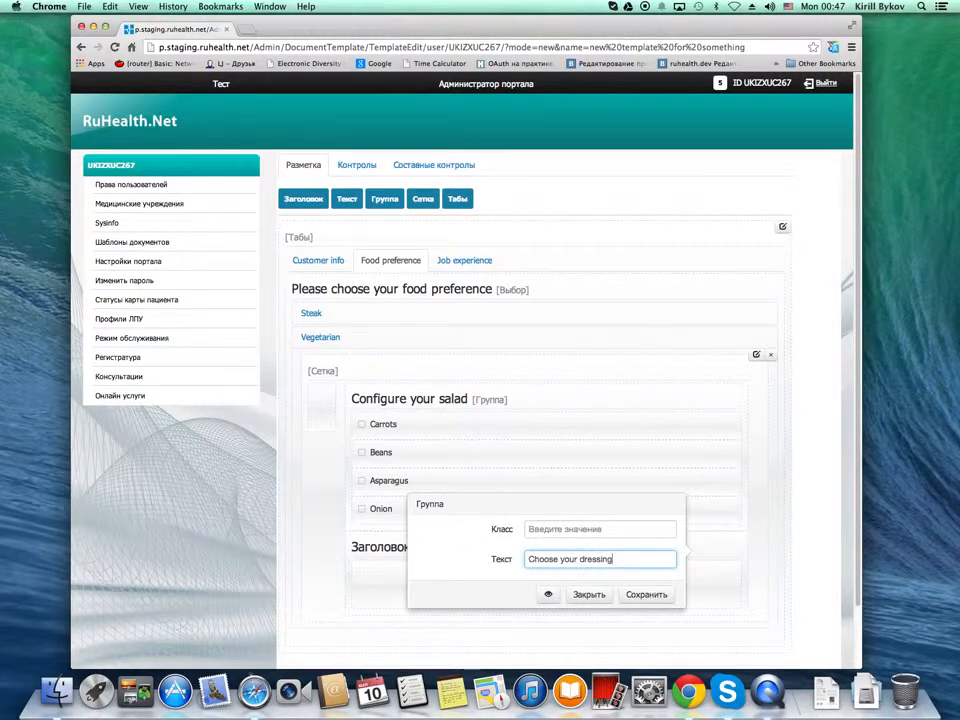
left_click(652, 595)
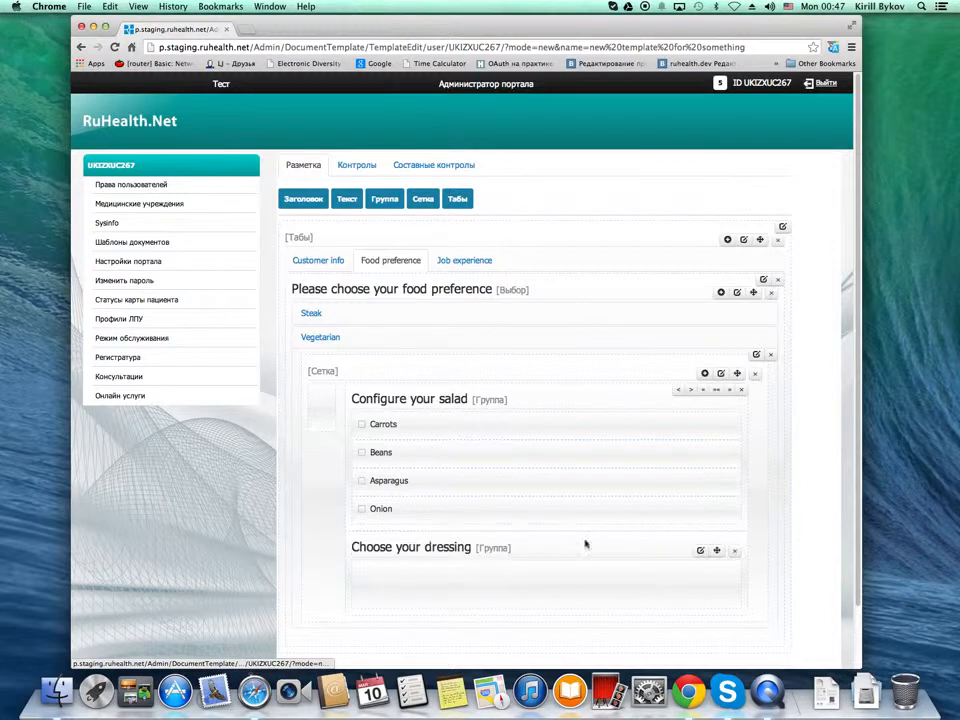
Add three radio buttons to the "Choose your dressing" group
left_click(372, 165)
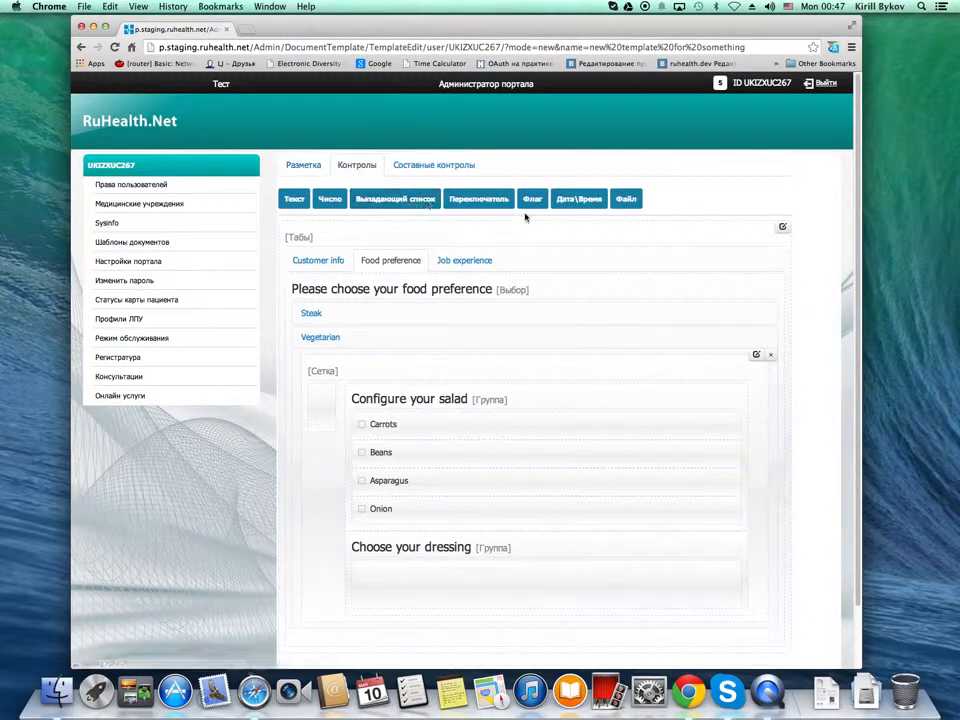
left_click_drag(492, 199, 440, 572)
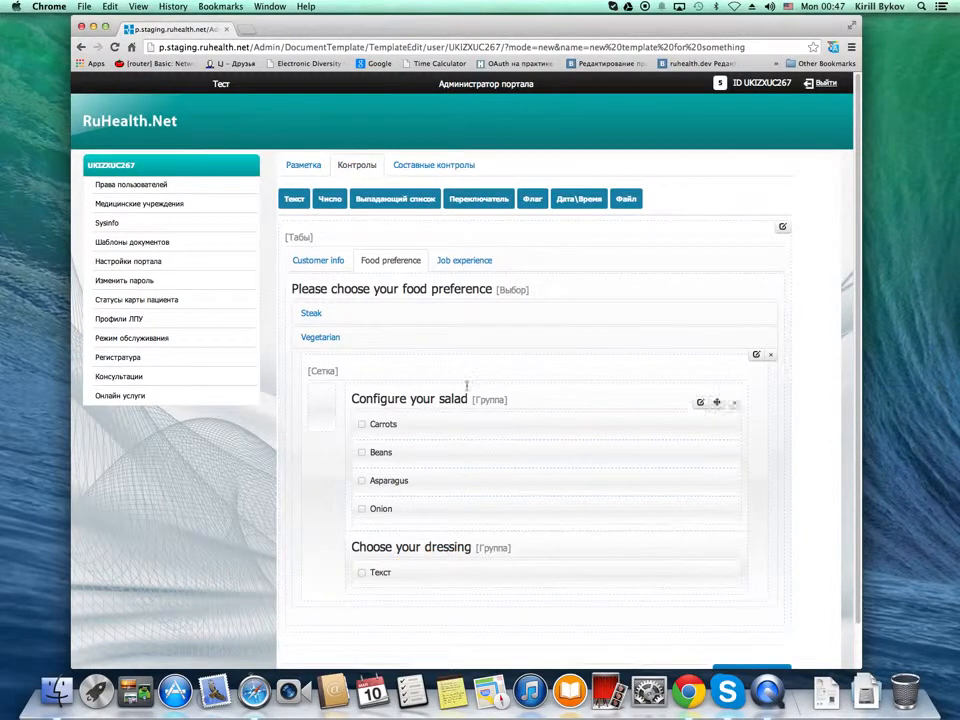
left_click_drag(502, 199, 433, 590)
left_click_drag(475, 199, 419, 604)
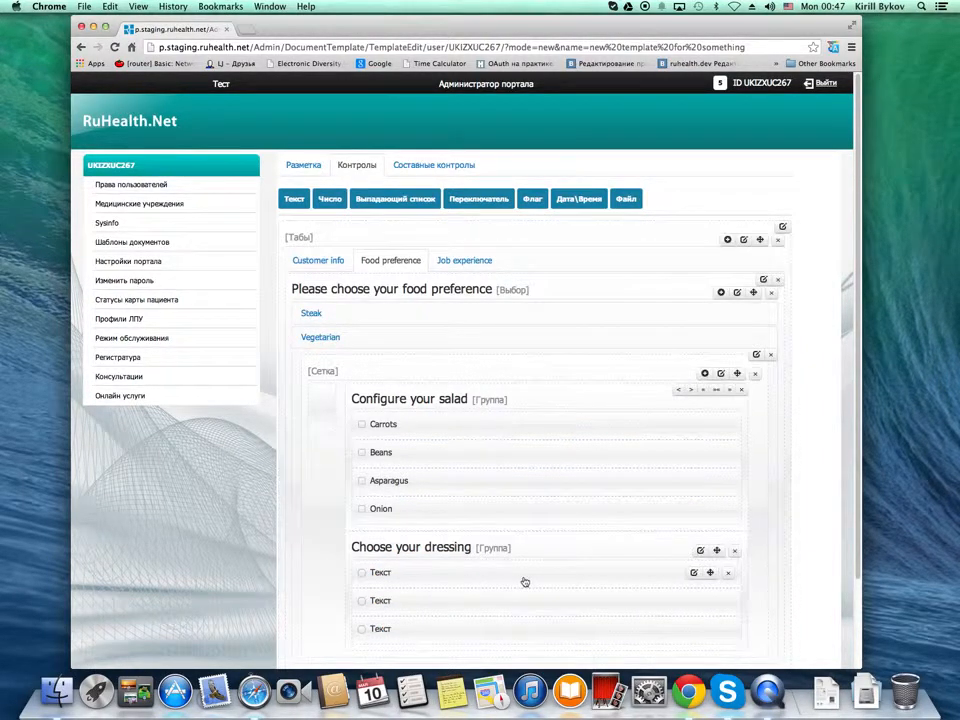
Title the first dressing radio button "None", mark it as selected by default and save it
left_click(693, 574)
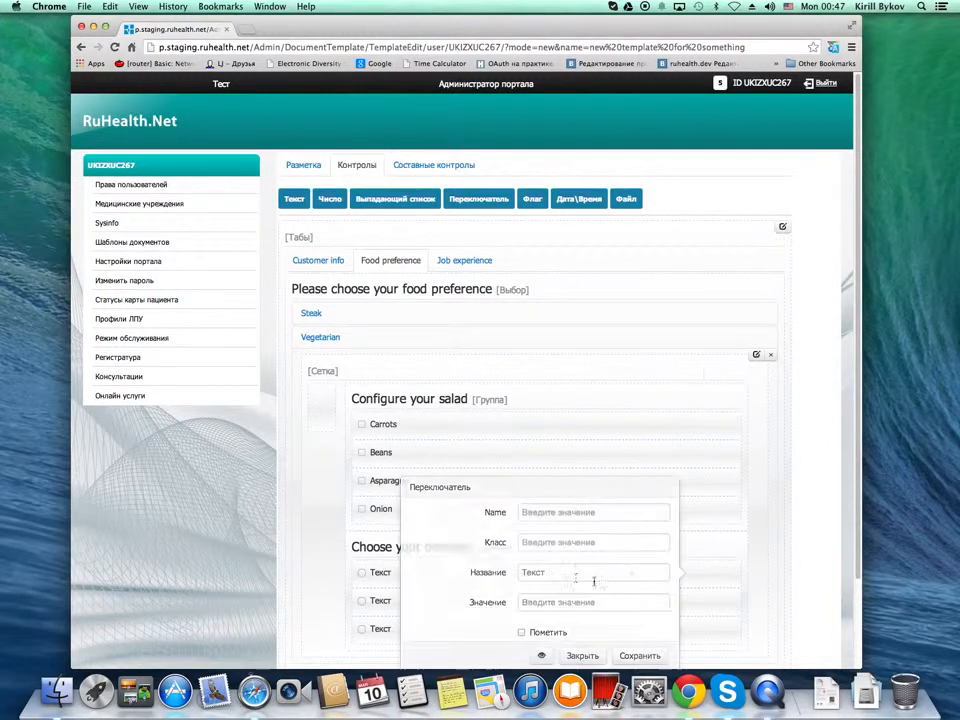
left_click(494, 573)
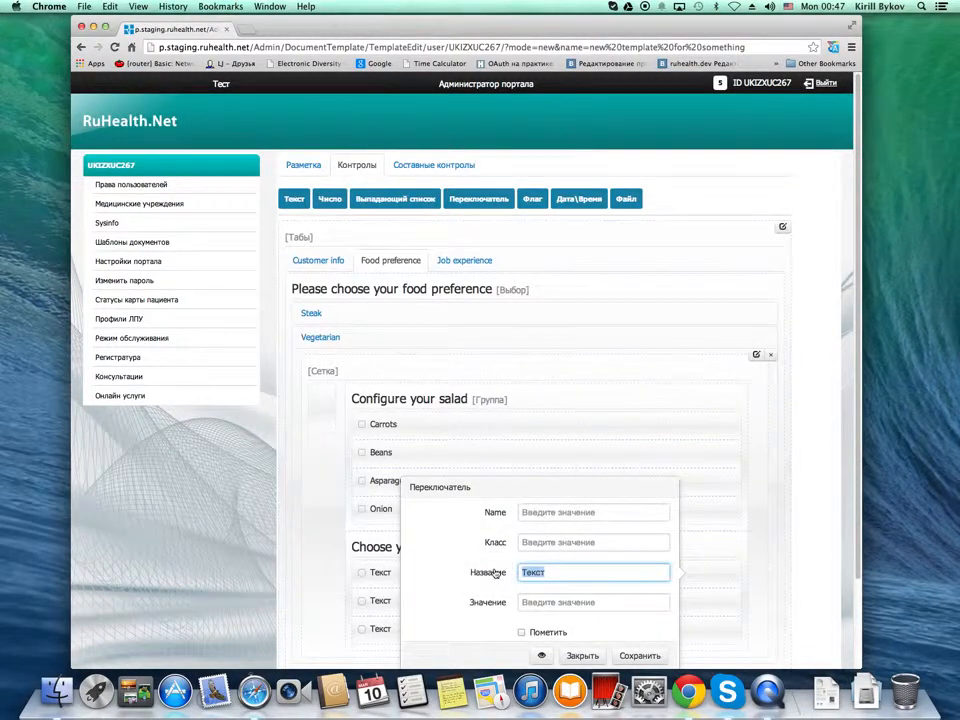
type("None")
left_click(537, 634)
left_click(638, 655)
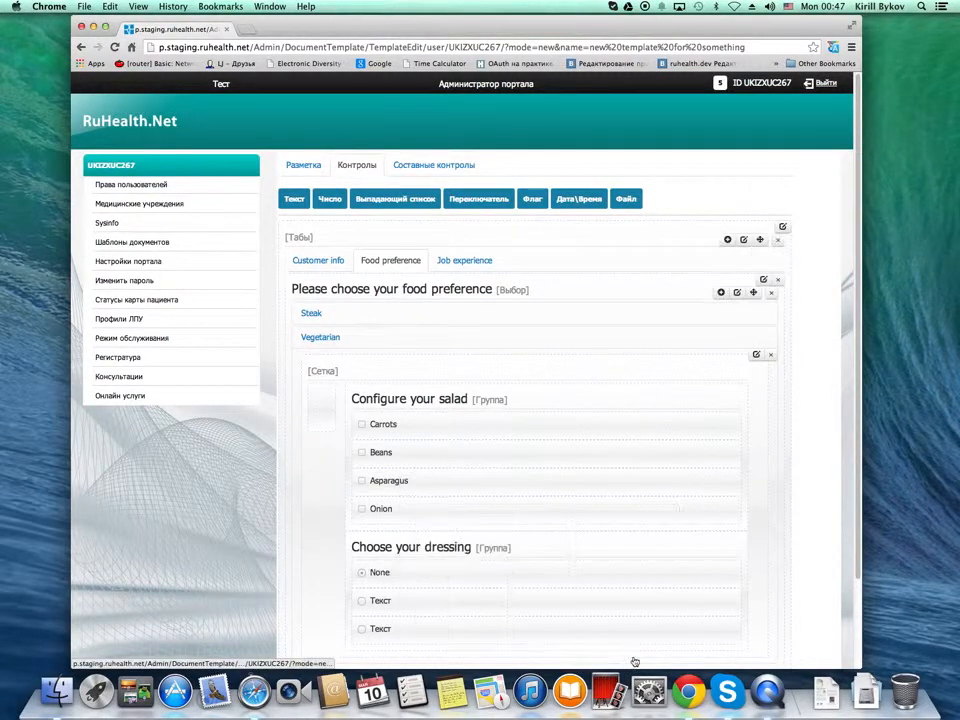
Title the second radio button in the "Choose your dressing" group "Sour cream" and save it
left_click(693, 601)
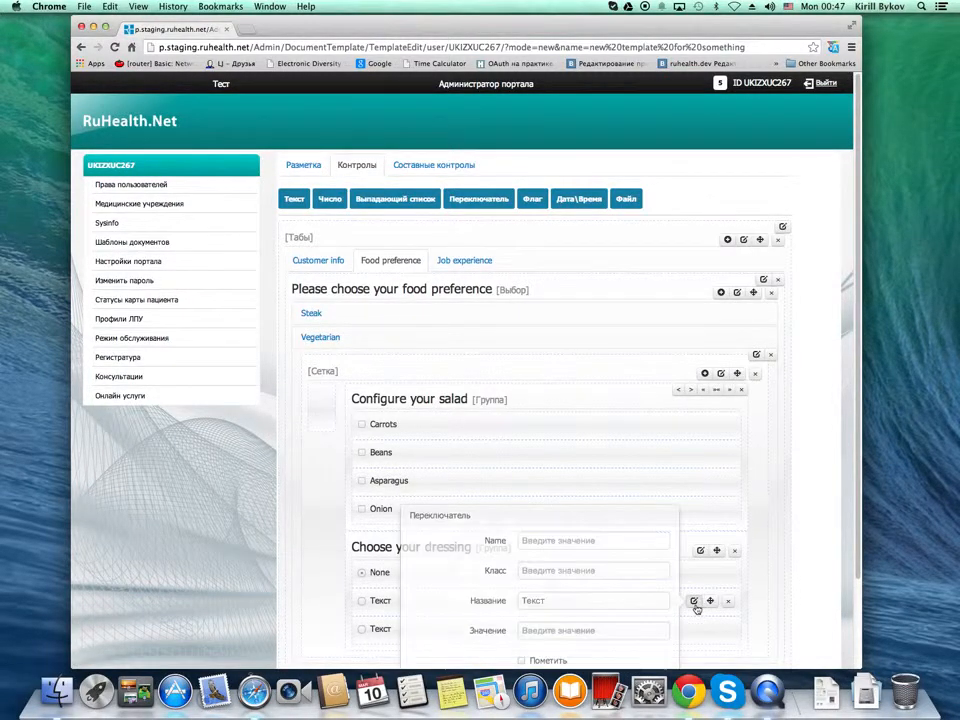
left_click_drag(575, 603, 508, 602)
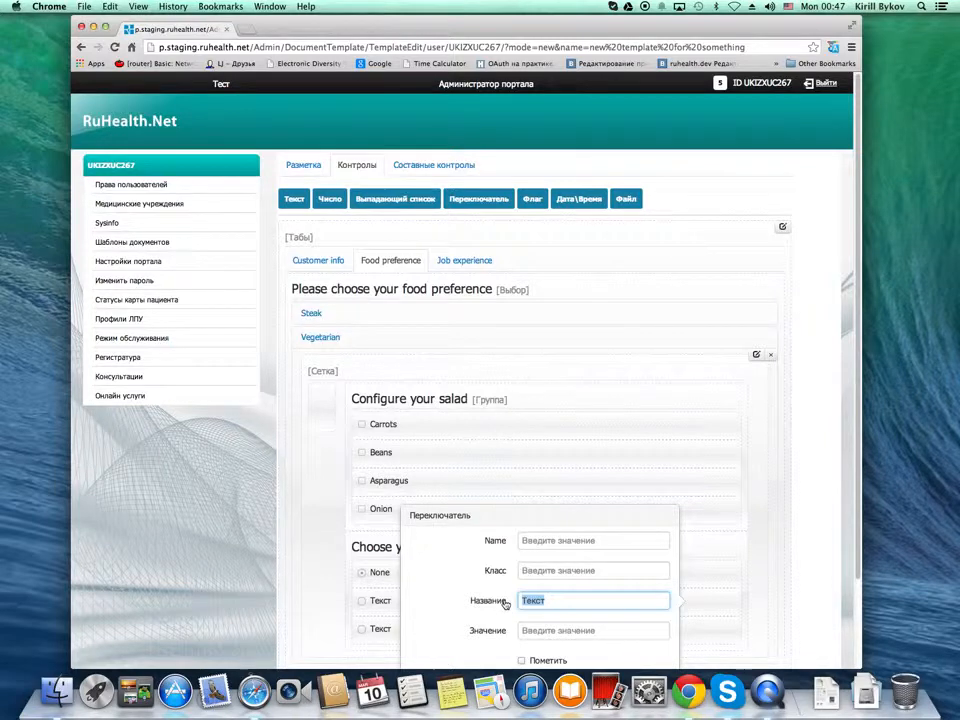
type("Sour cream")
scroll(853, 553, "down", 2)
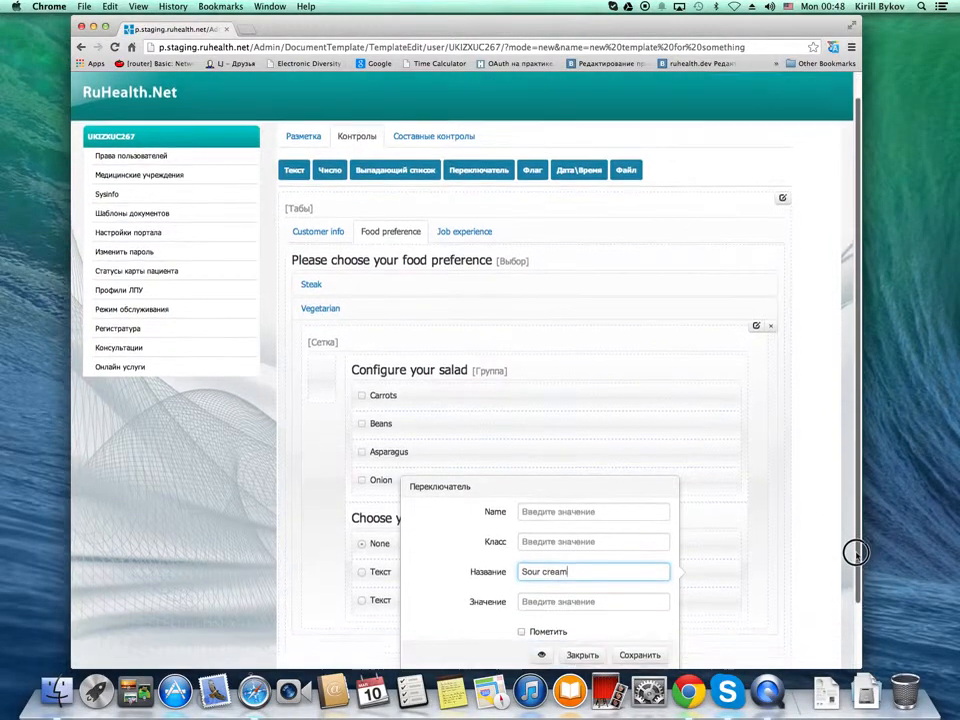
left_click(637, 630)
Title the third radio button in the "Choose your dressing" group "Mayonnaise" and save it
scroll(553, 578, "up", 1)
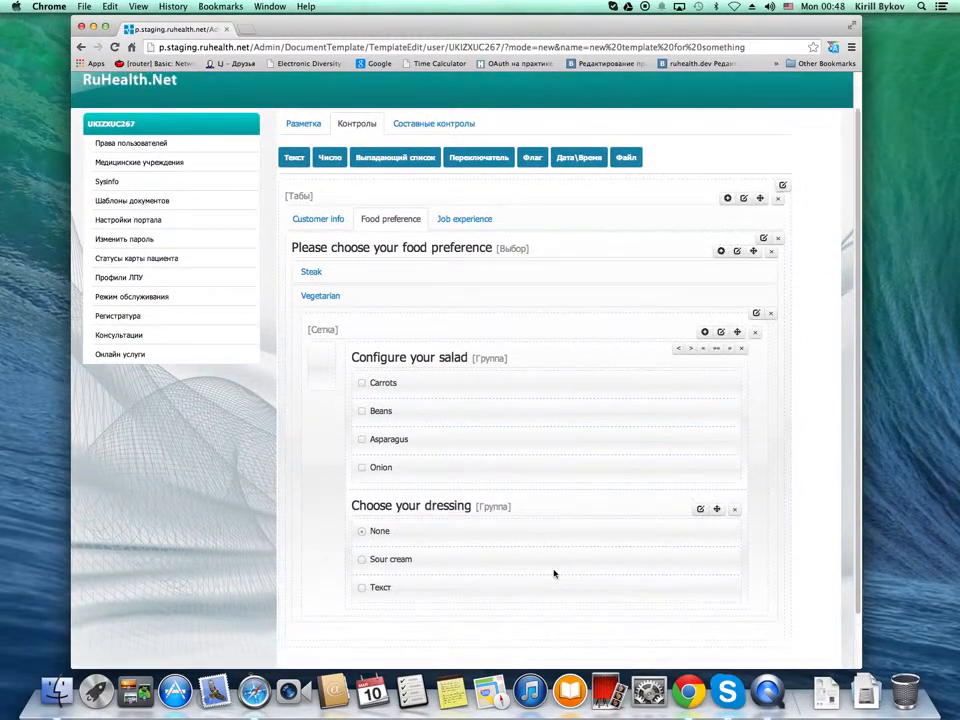
scroll(567, 581, "down", 2)
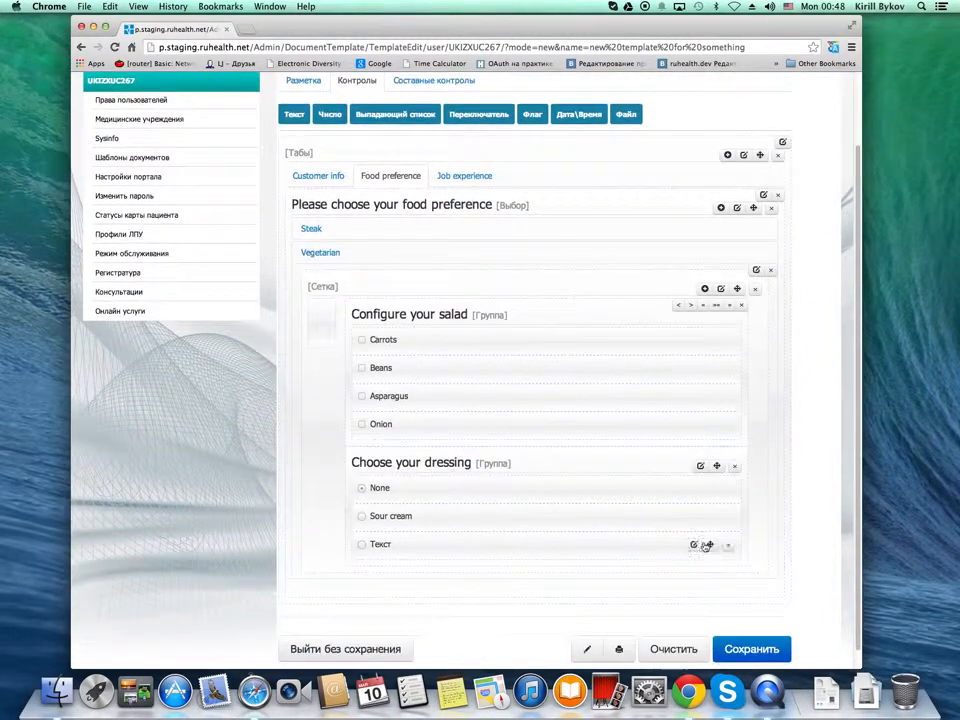
left_click(695, 545)
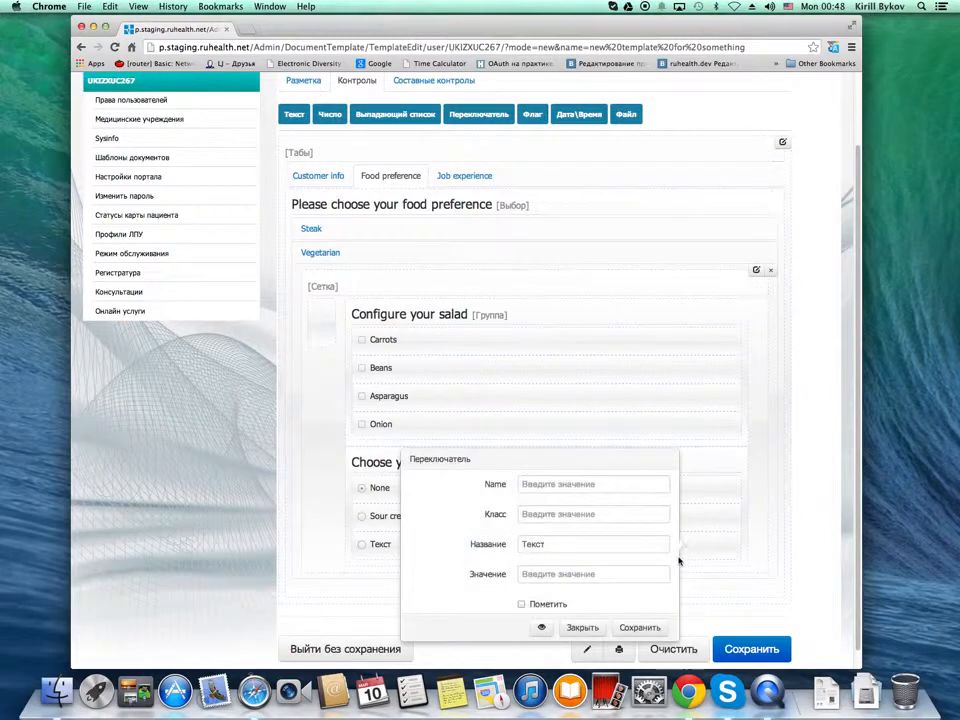
left_click_drag(589, 551, 467, 540)
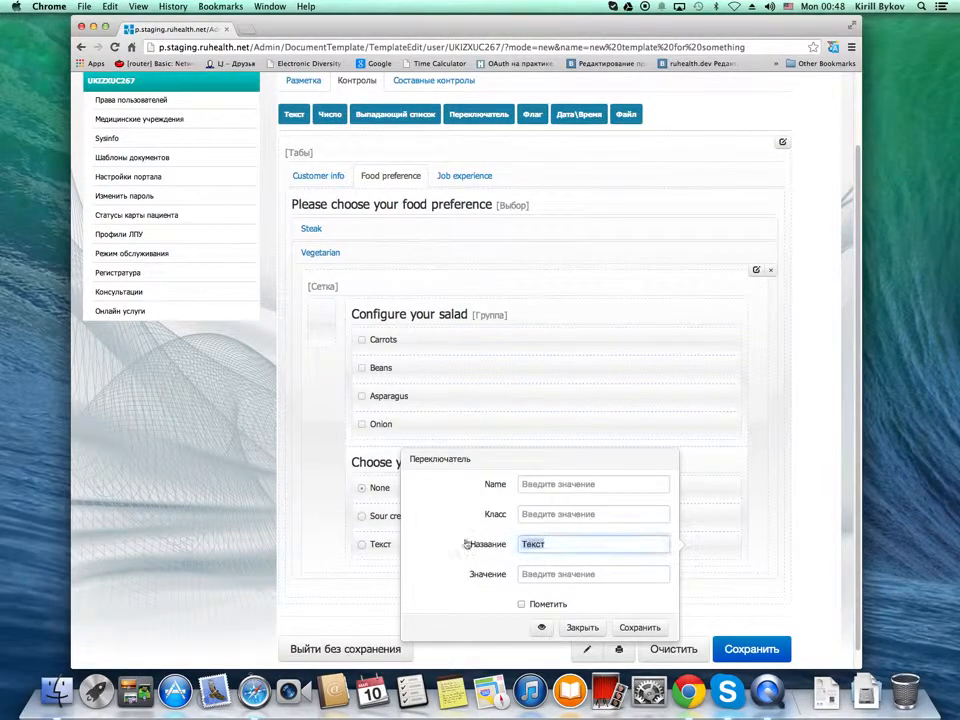
type("Mayonnaise")
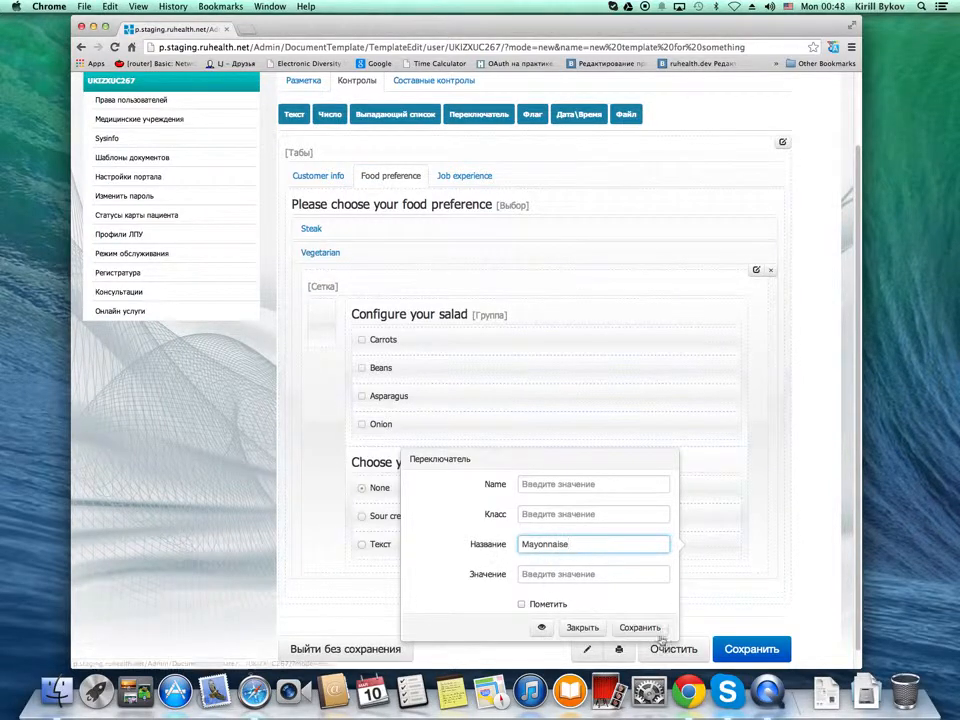
left_click(639, 627)
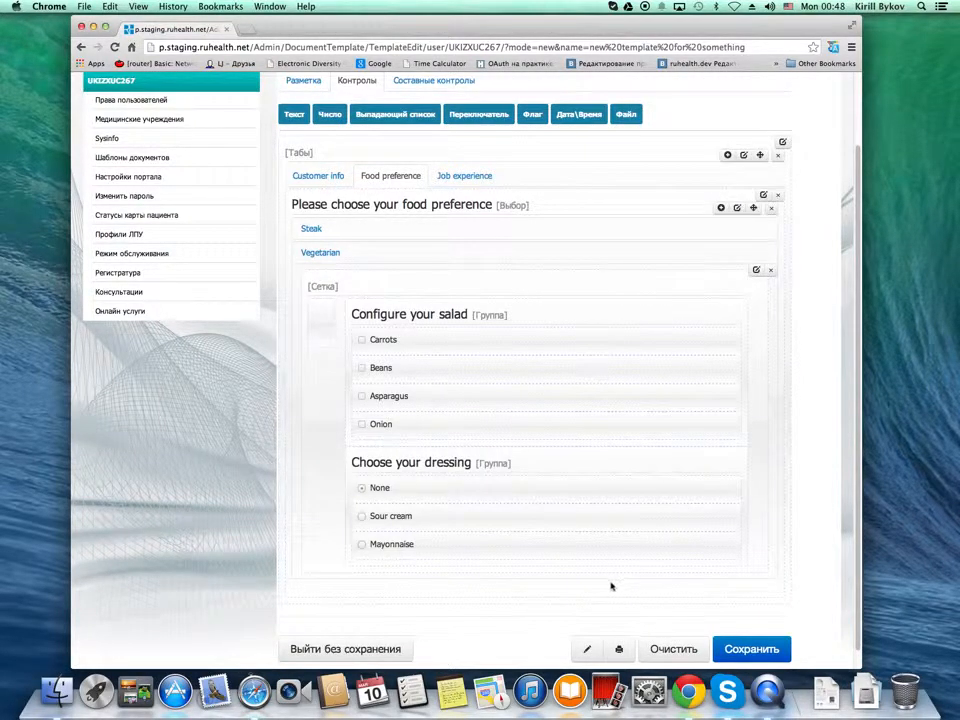
Save the whole document template
scroll(647, 600, "up", 1)
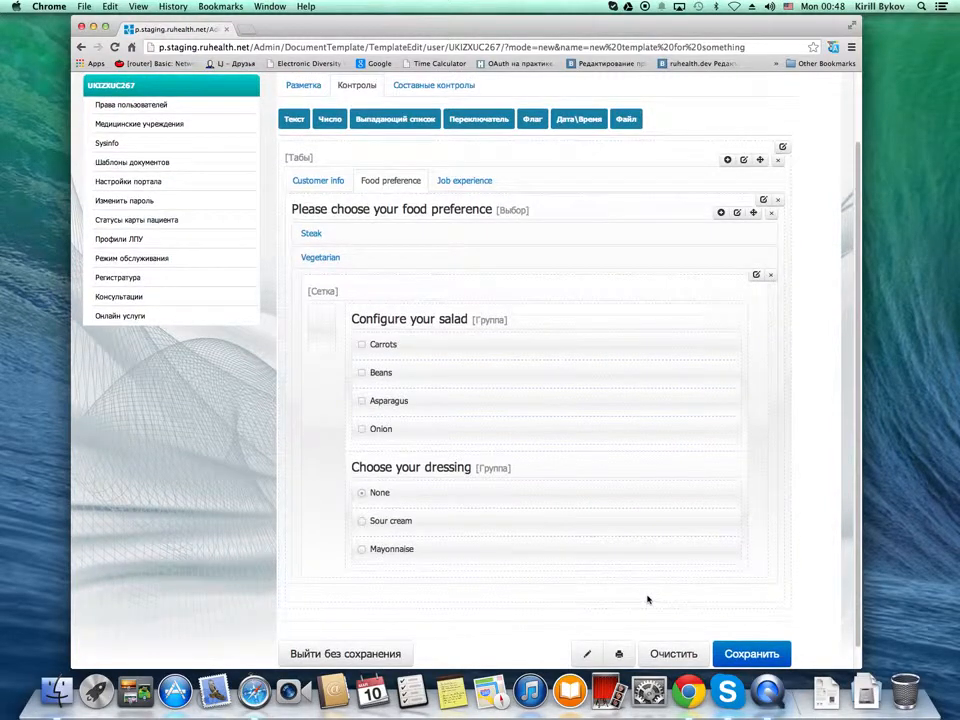
left_click(742, 655)
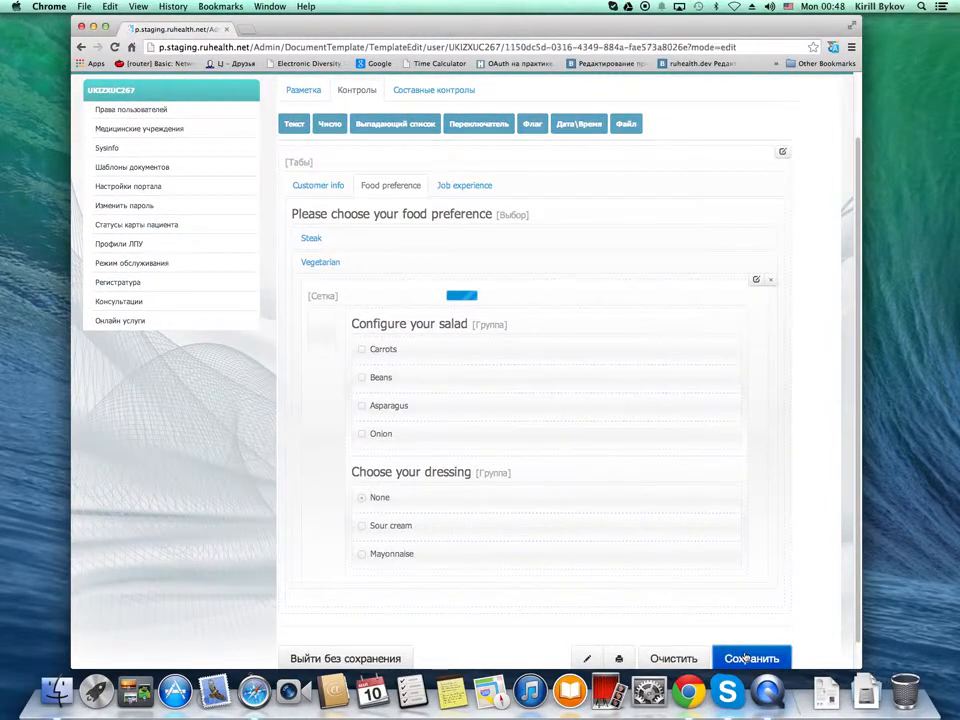
scroll(553, 533, "down", 1)
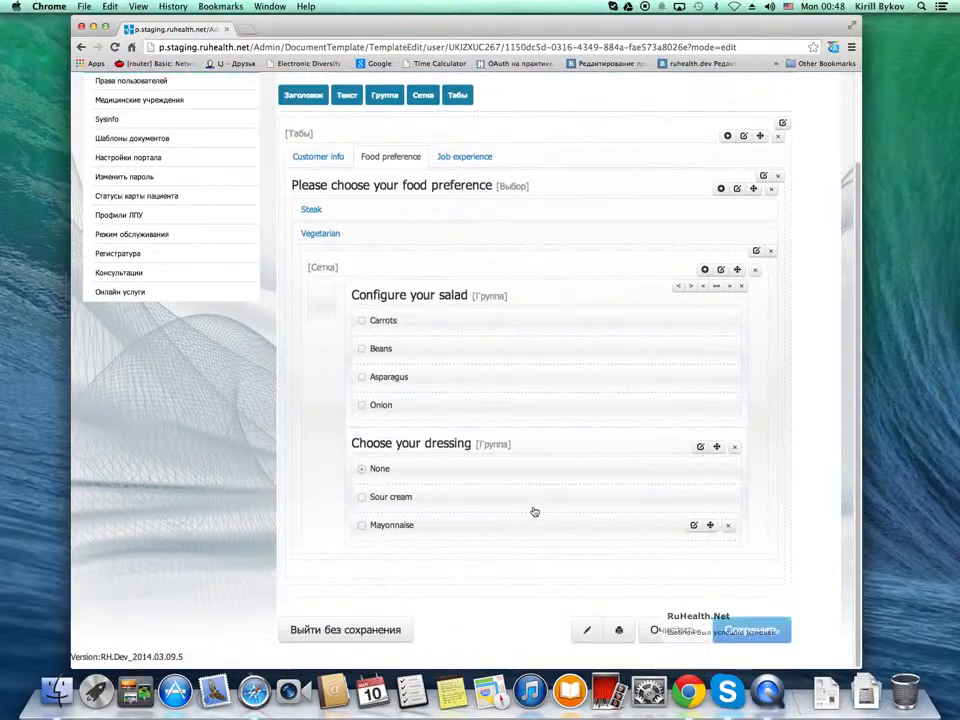
Add a collection (Коллекция) to the empty area of the Job experience tab
left_click(477, 162)
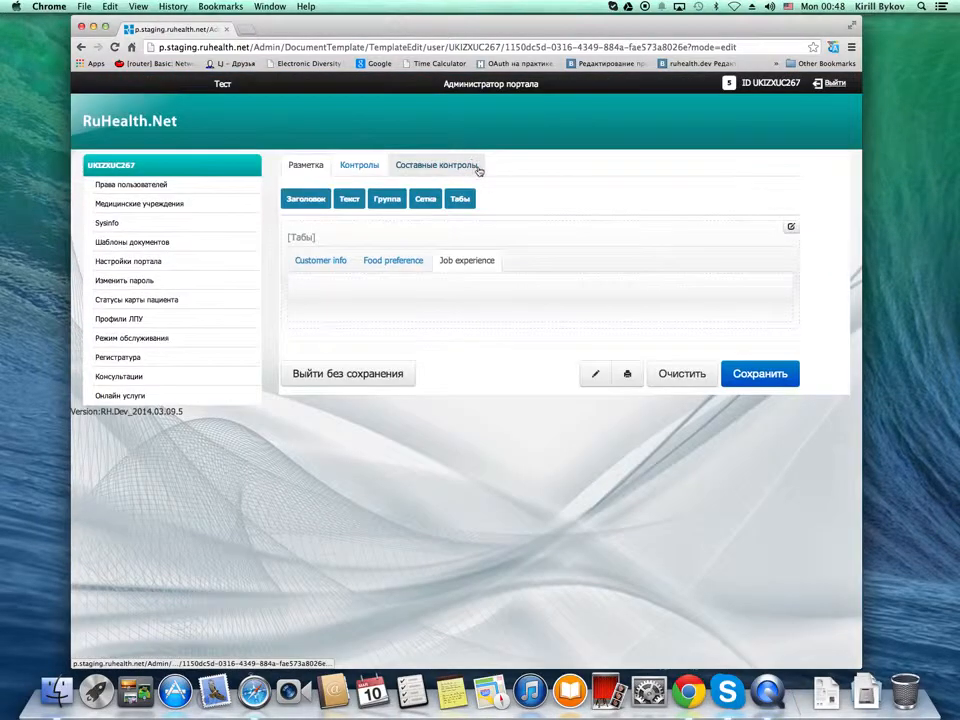
left_click(418, 168)
left_click_drag(310, 199, 334, 308)
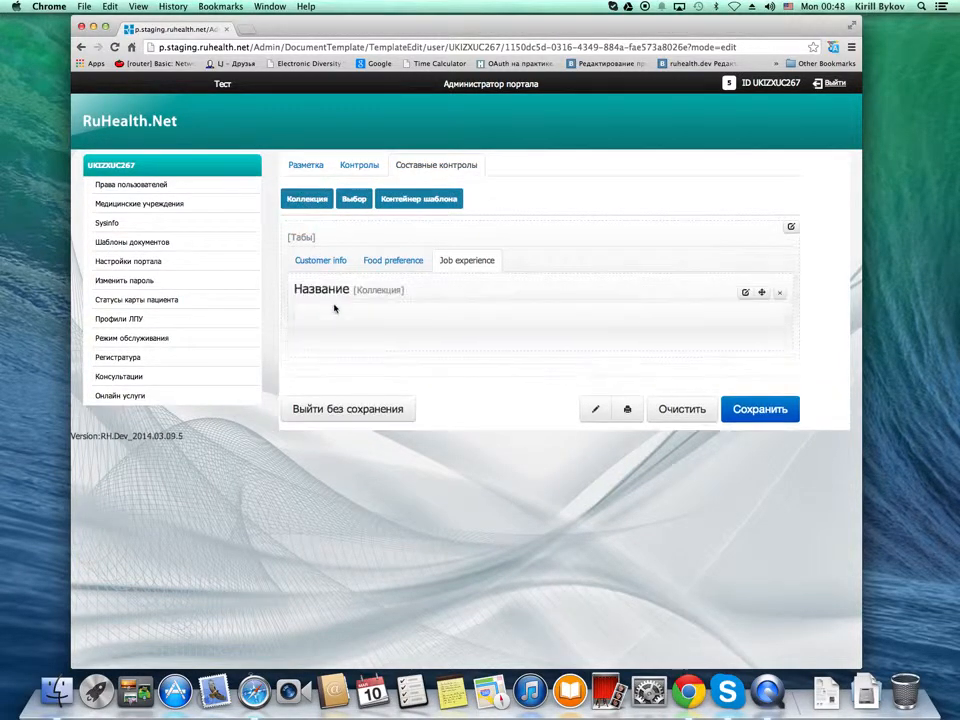
Title the new collection "Please add one or more job description" and save its settings
left_click(745, 293)
left_click(541, 196)
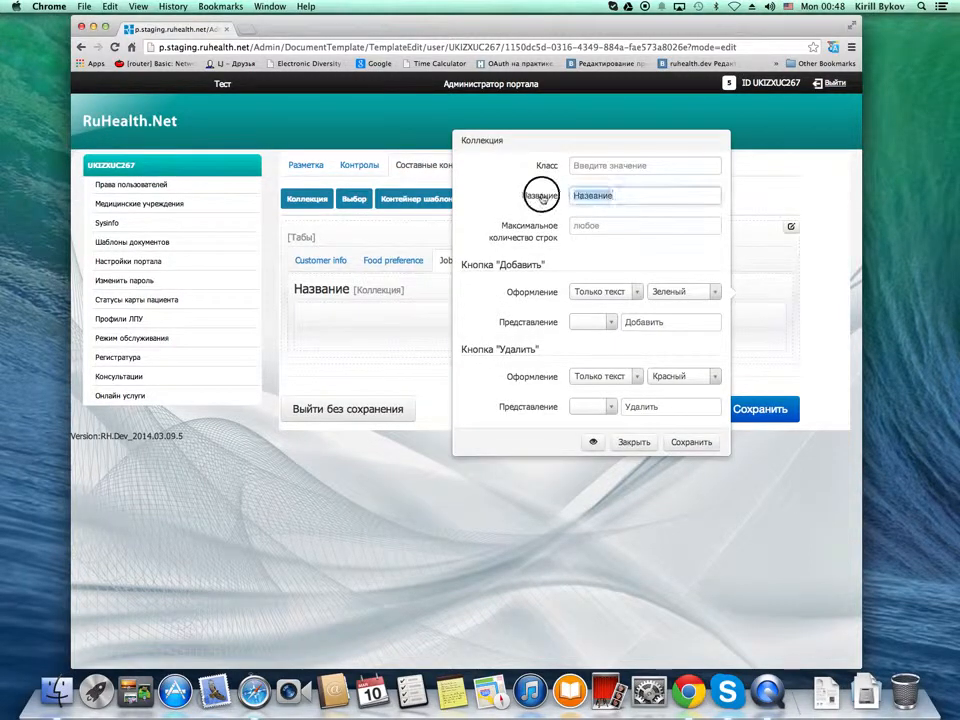
type("Ра")
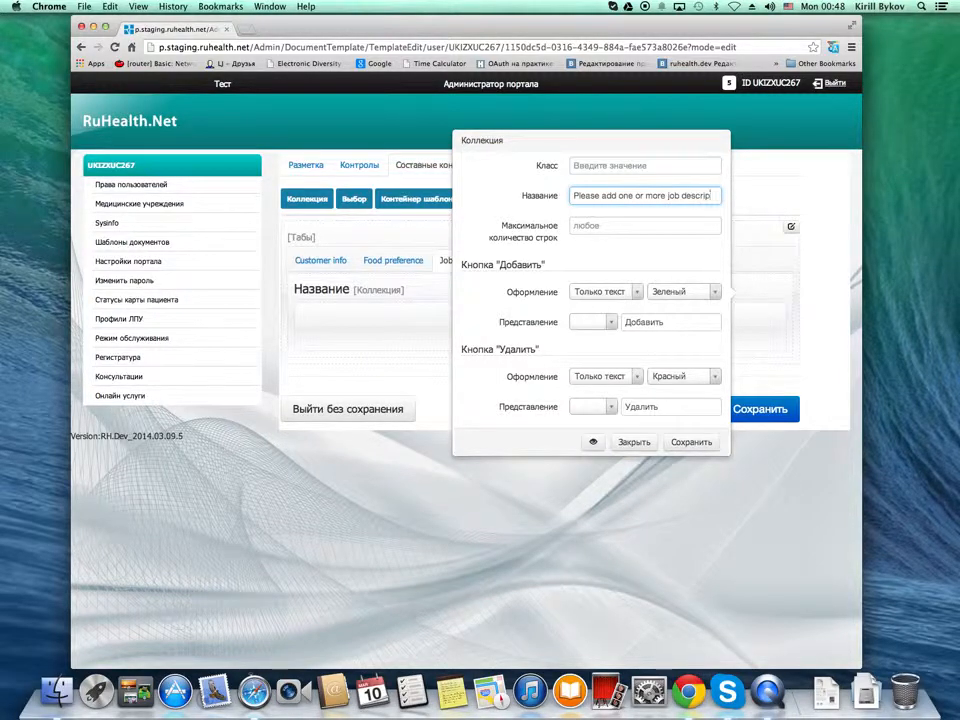
type("tion")
key("Tab")
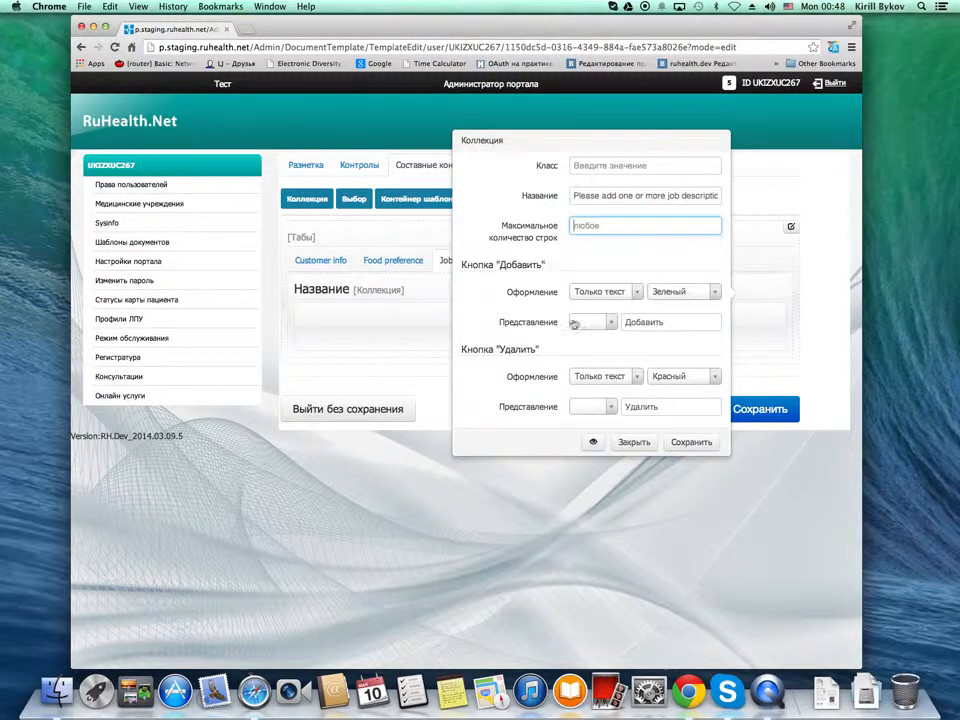
left_click(691, 442)
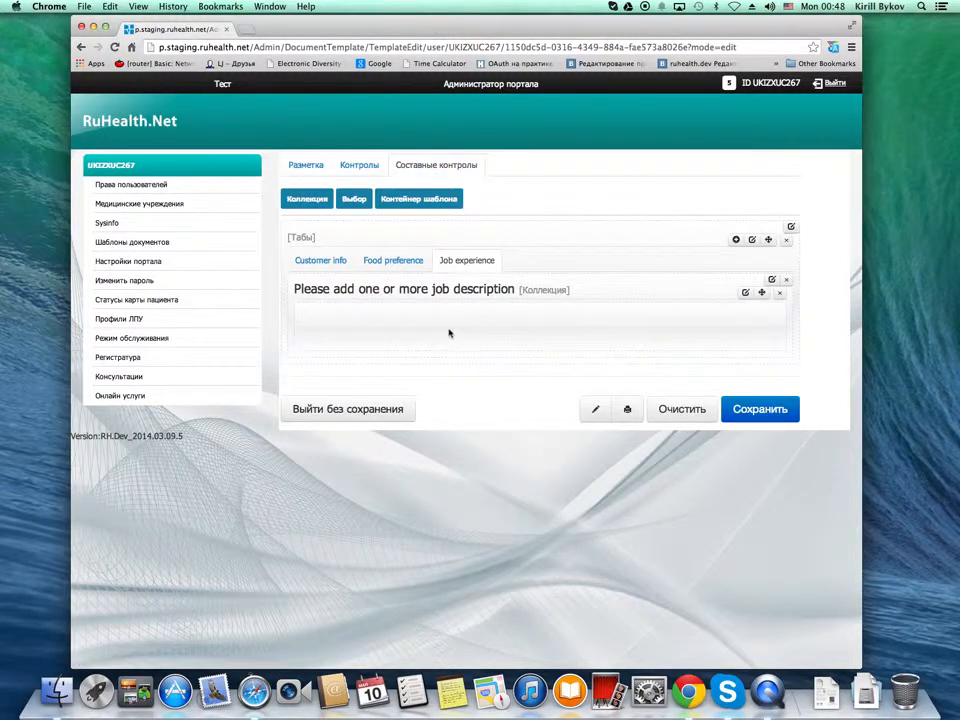
Add a grid (Сетка) inside the job description collection and widen its second column to replace the third
left_click(357, 167)
left_click(313, 170)
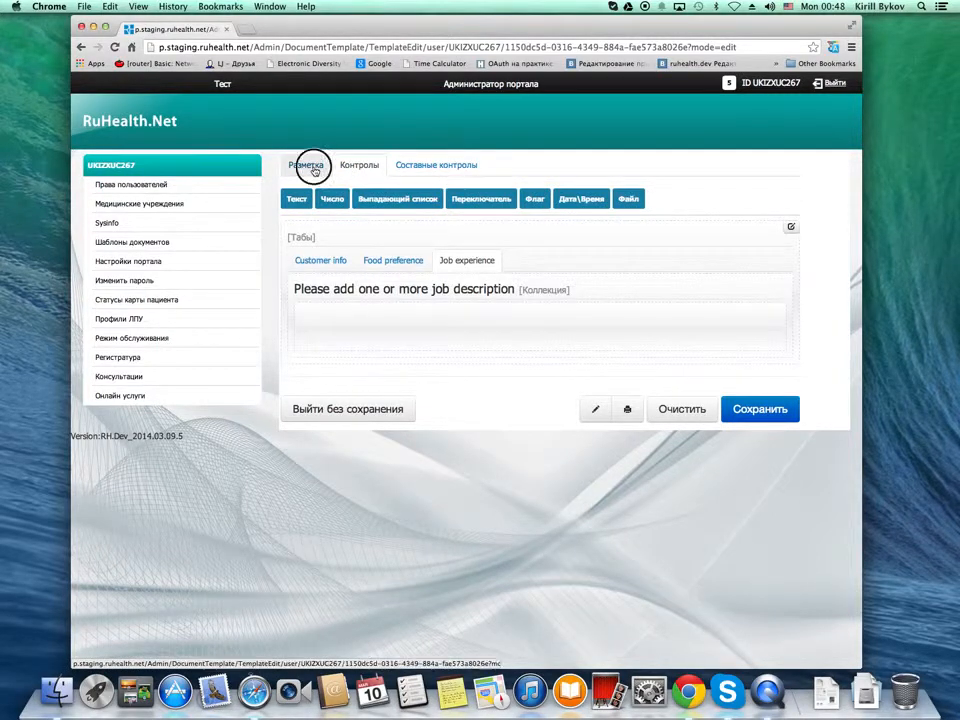
left_click_drag(425, 199, 389, 333)
mouse_move(574, 358)
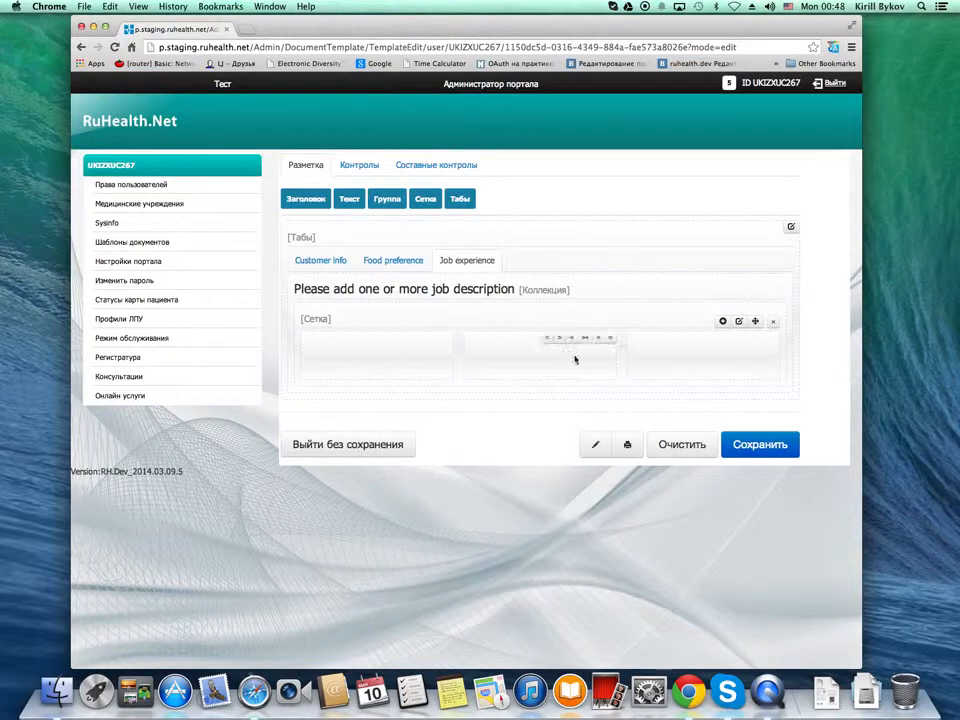
left_click(598, 339)
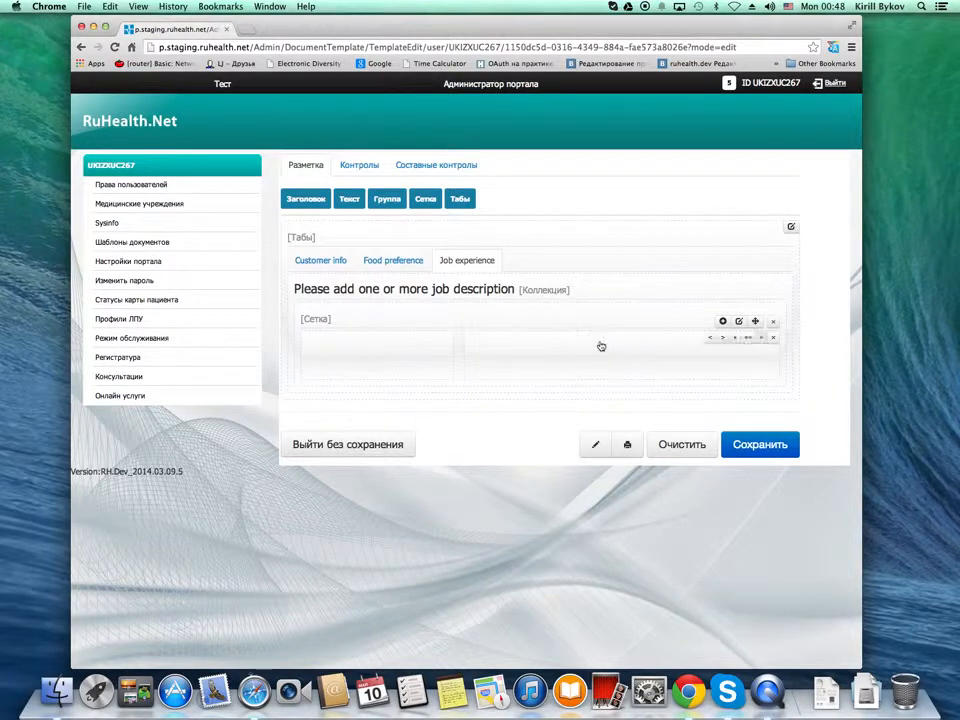
Place two date/time fields one below the other in the narrow first column of the collection's grid
left_click(360, 166)
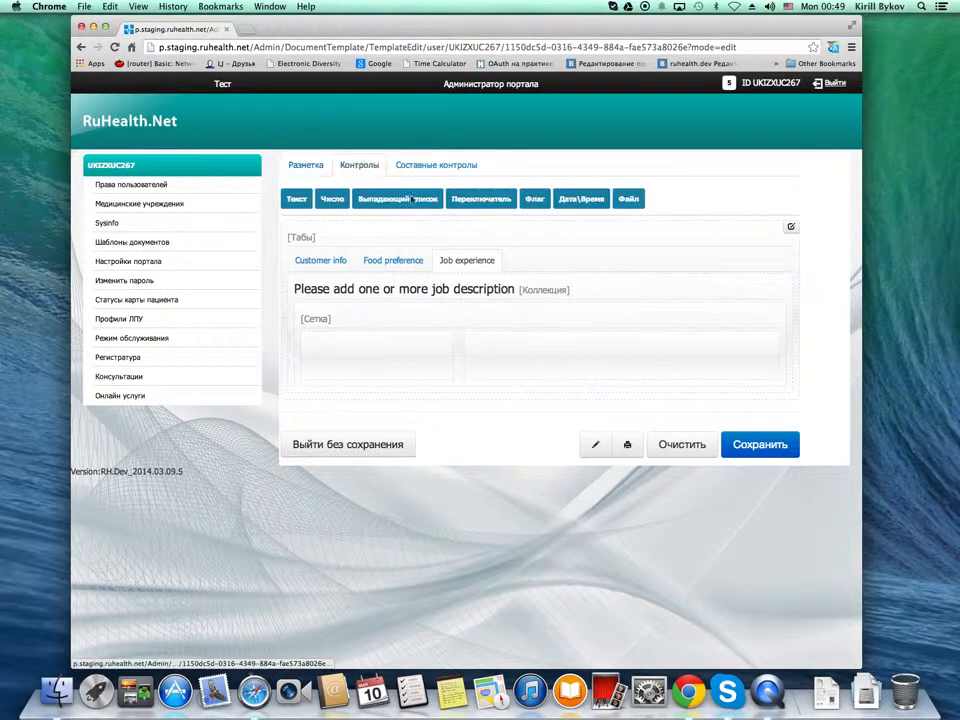
left_click_drag(580, 199, 361, 393)
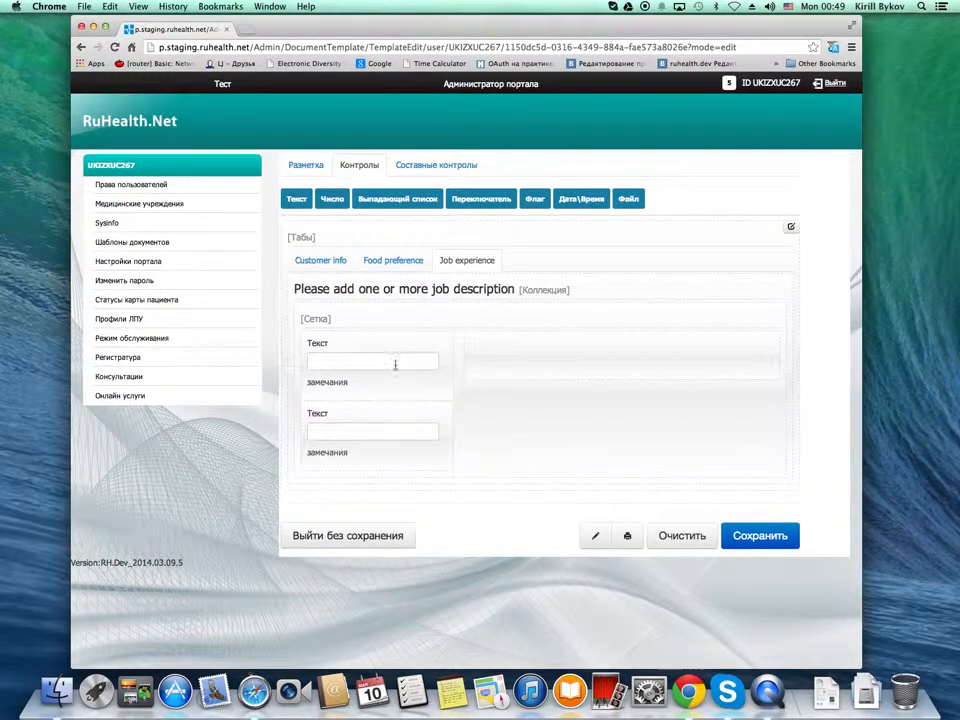
left_click(356, 361)
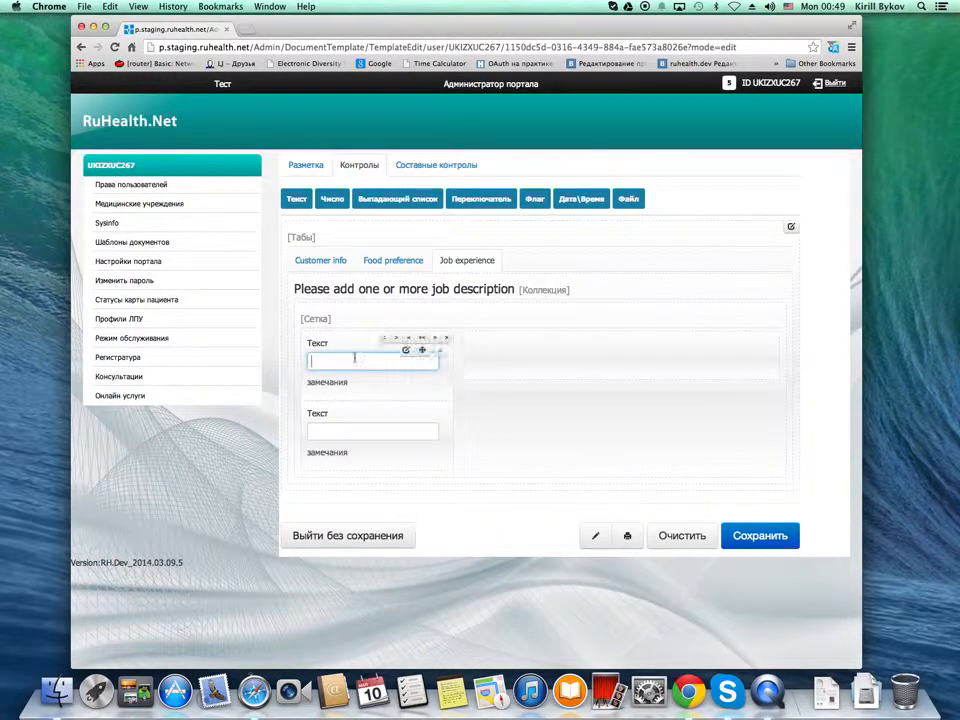
Title the upper date field "Start date", allow choosing months (Месяца) and save it
left_click(406, 351)
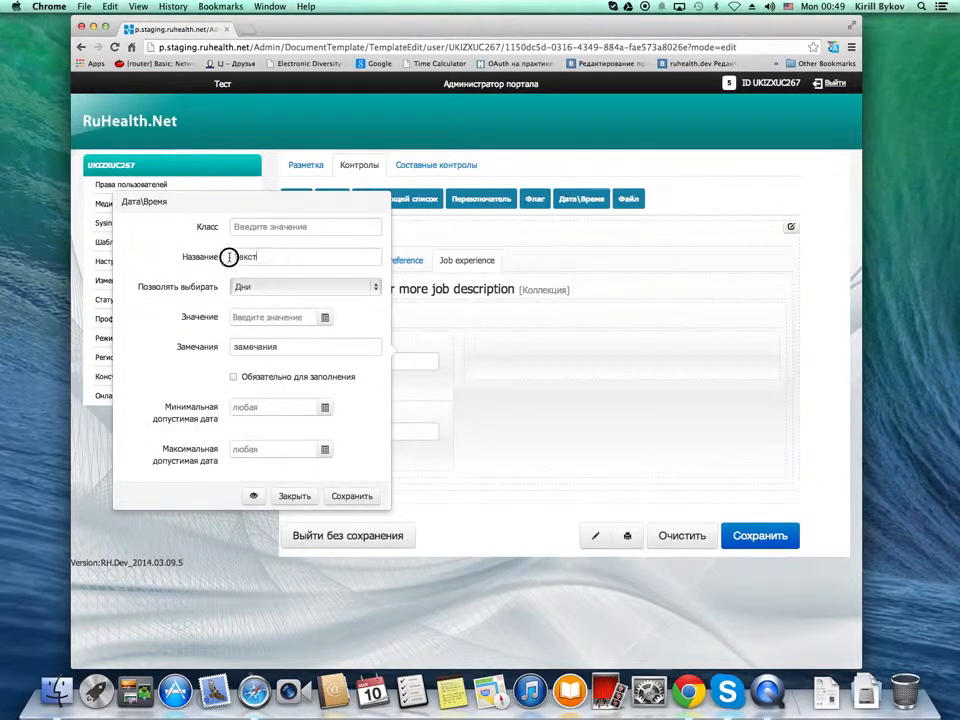
left_click(204, 258)
type("Start date")
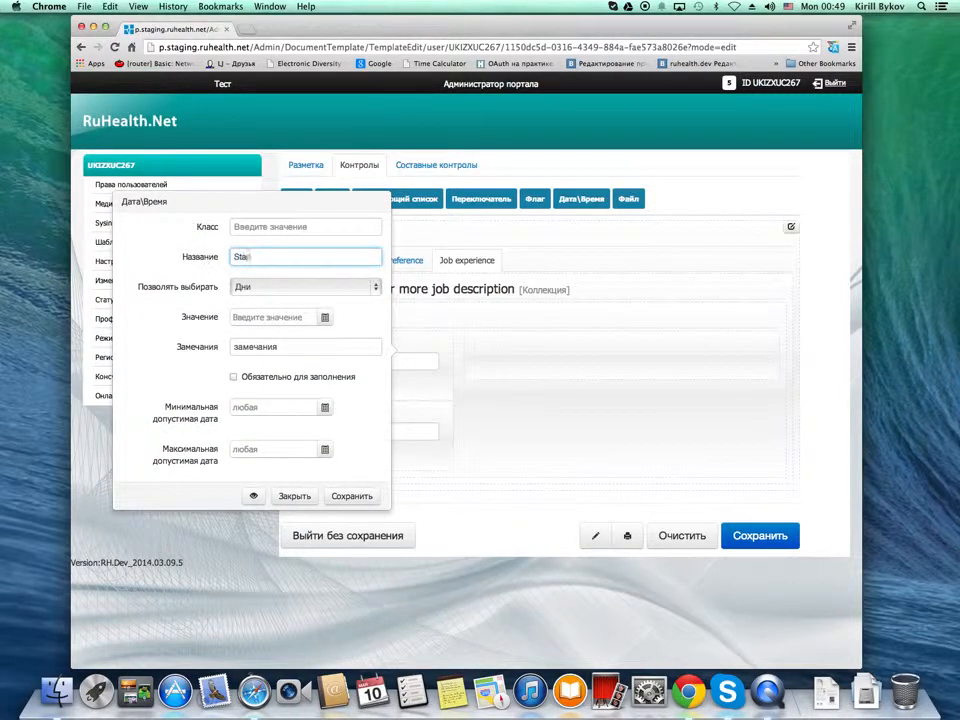
left_click(377, 287)
left_click(304, 300)
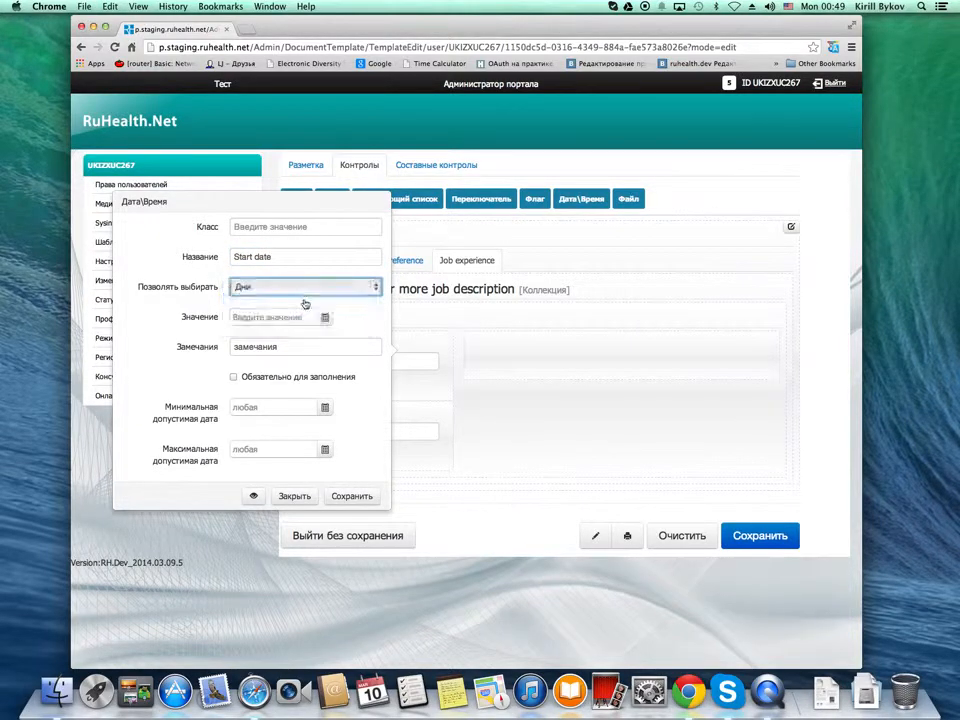
left_click(354, 497)
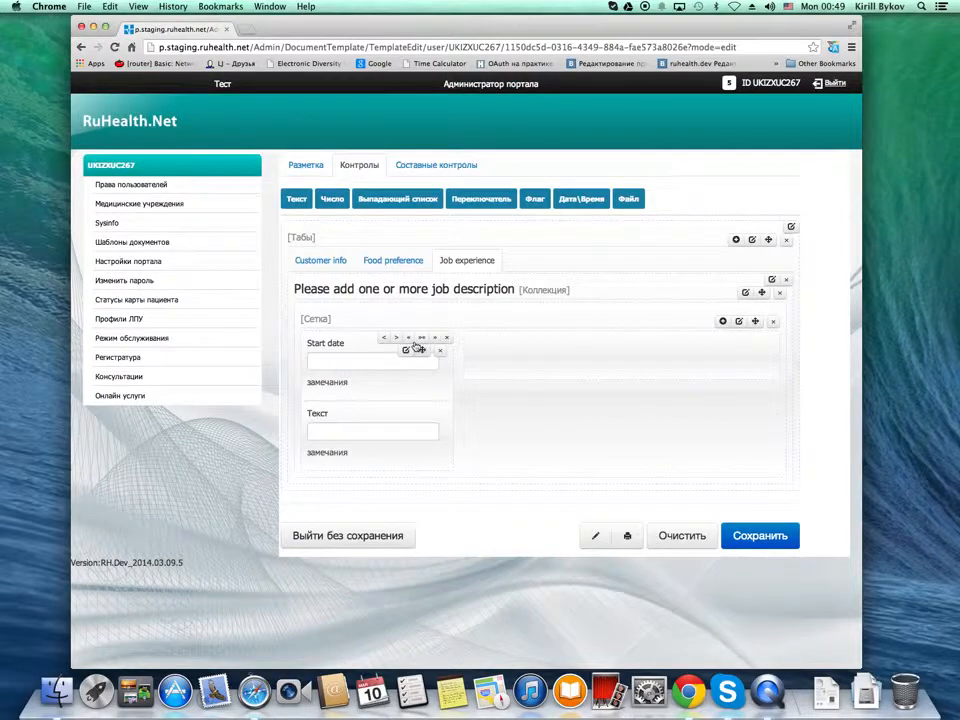
Clear the remarks text of the "Start date" field and save it
left_click(406, 350)
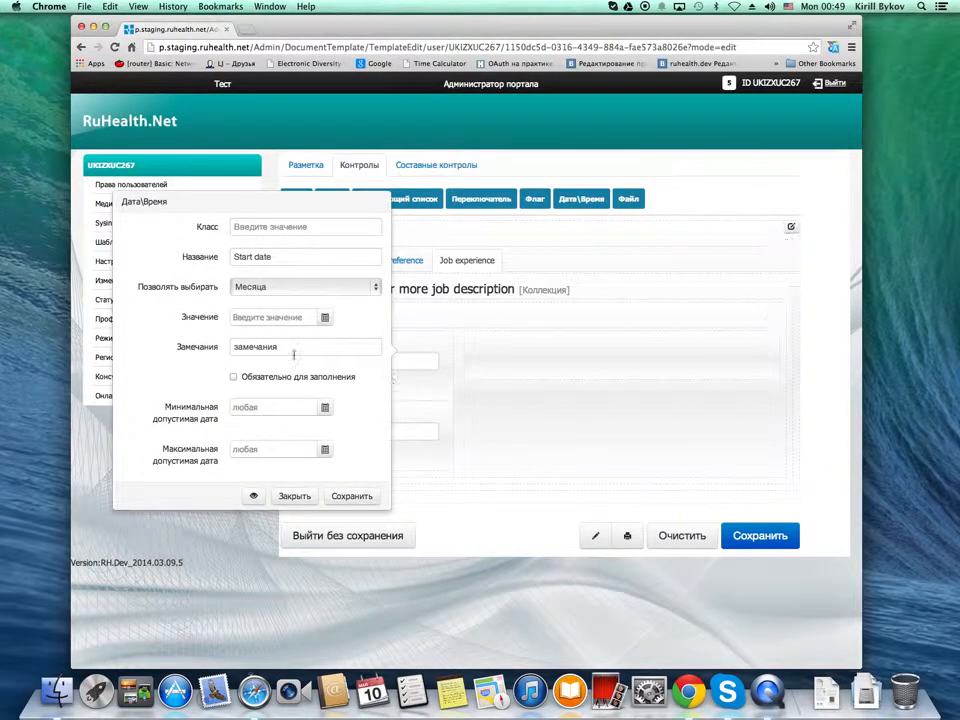
left_click_drag(294, 354, 146, 336)
key("BackSpace")
left_click(353, 495)
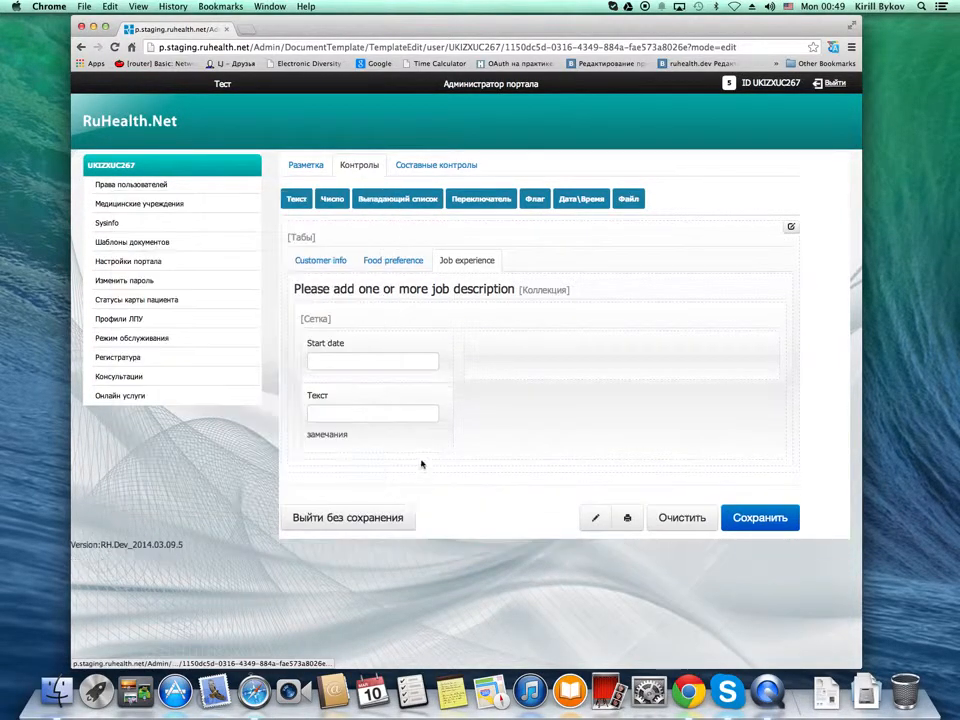
Title the lower date field "End date", allow choosing months (Месяца), clear its remarks text and save it
left_click(408, 404)
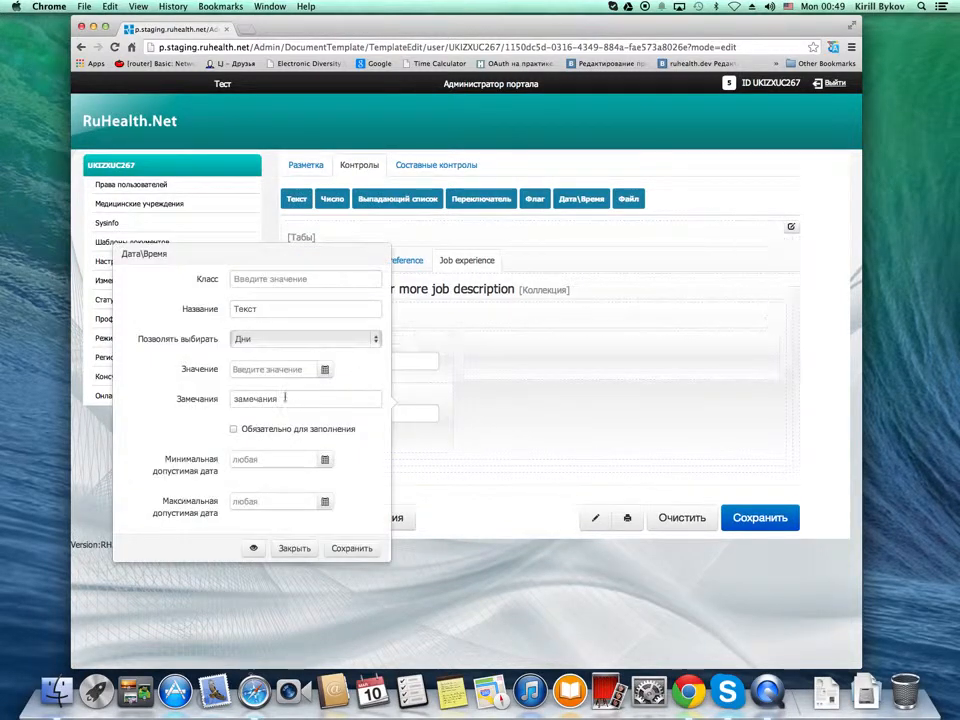
left_click_drag(267, 305, 178, 308)
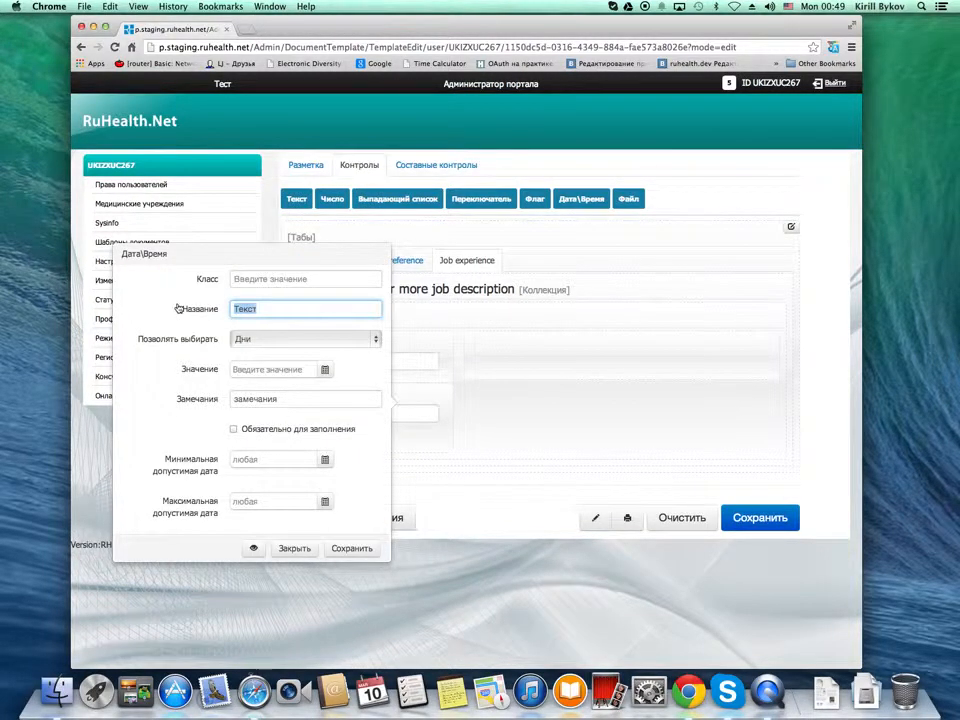
type("Enc")
left_click(372, 339)
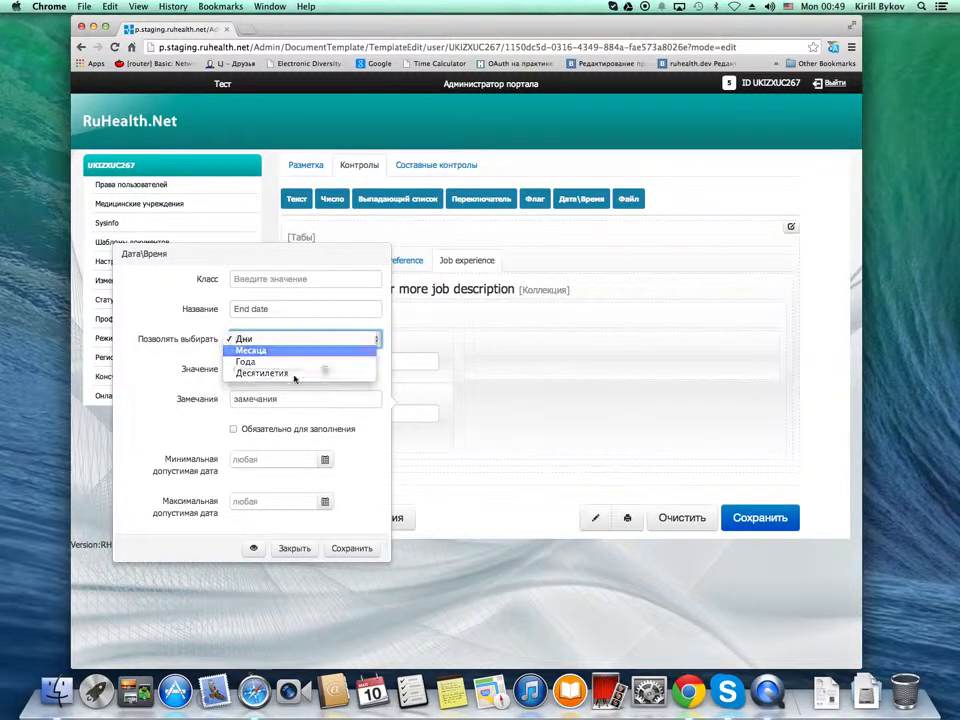
left_click(294, 352)
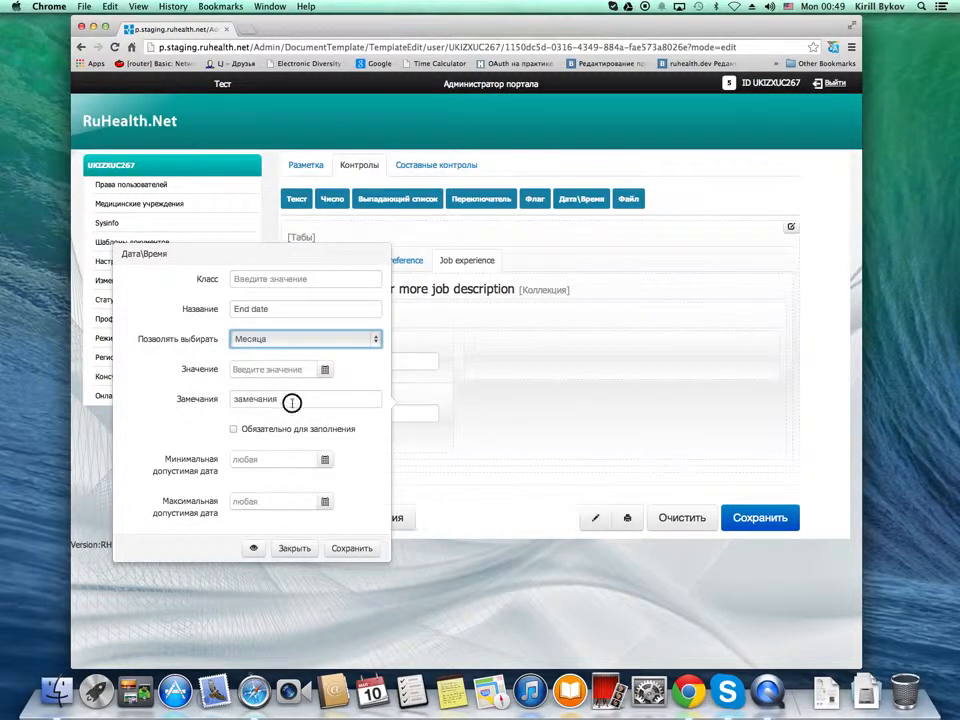
left_click_drag(349, 401, 150, 400)
key("BackSpace")
left_click(350, 549)
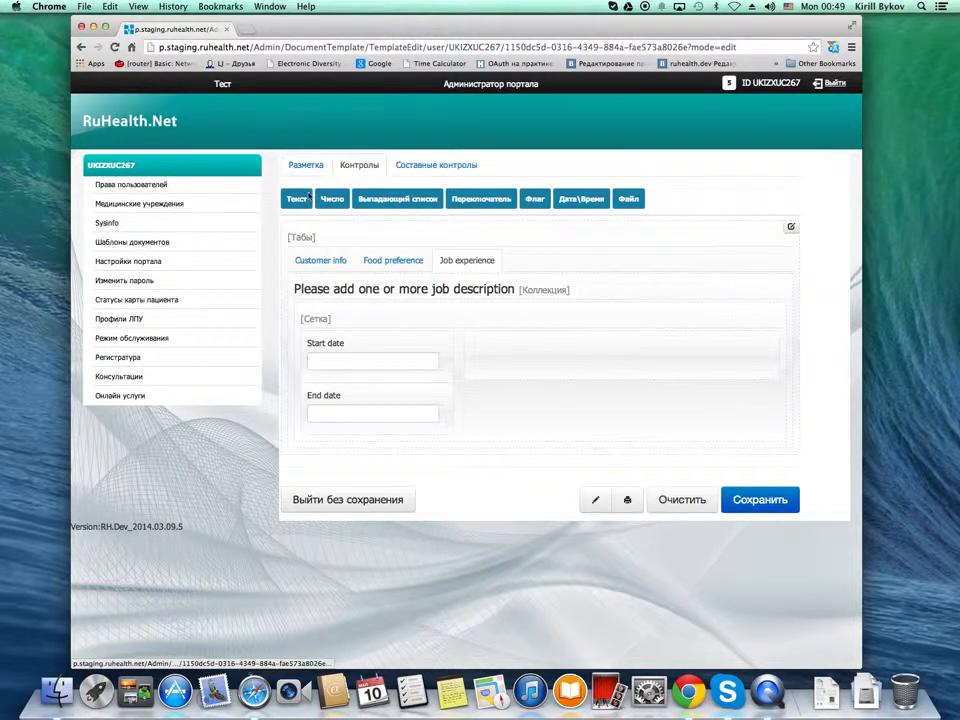
Add a text field to the grid's wide column, make it multi-line and title it "Job description"
left_click_drag(535, 198, 556, 357)
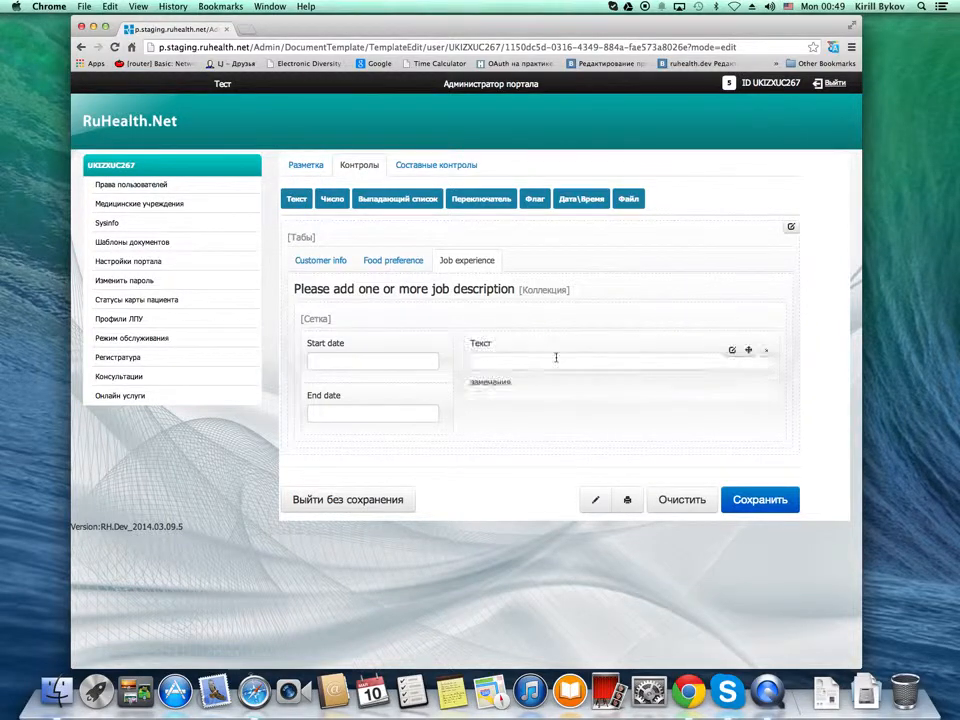
left_click(733, 351)
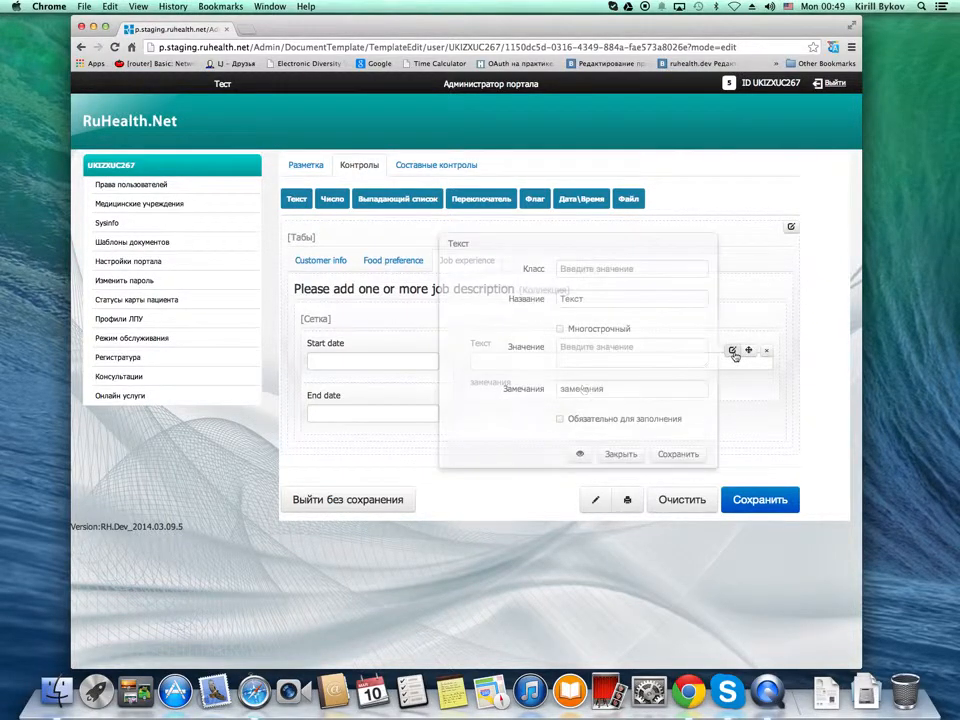
left_click(560, 330)
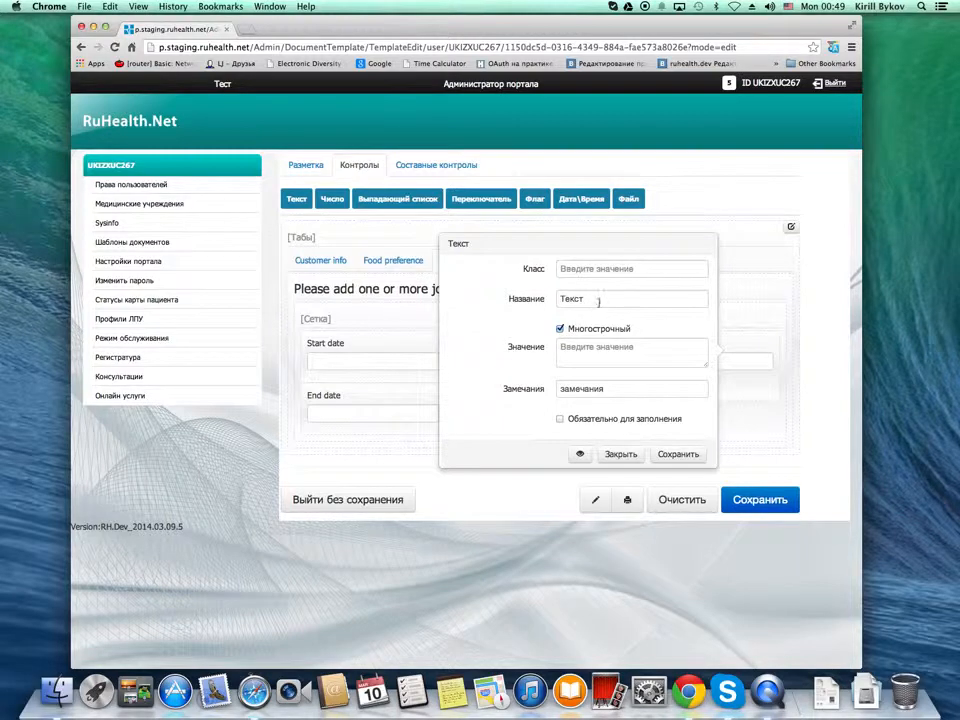
left_click_drag(598, 302, 546, 299)
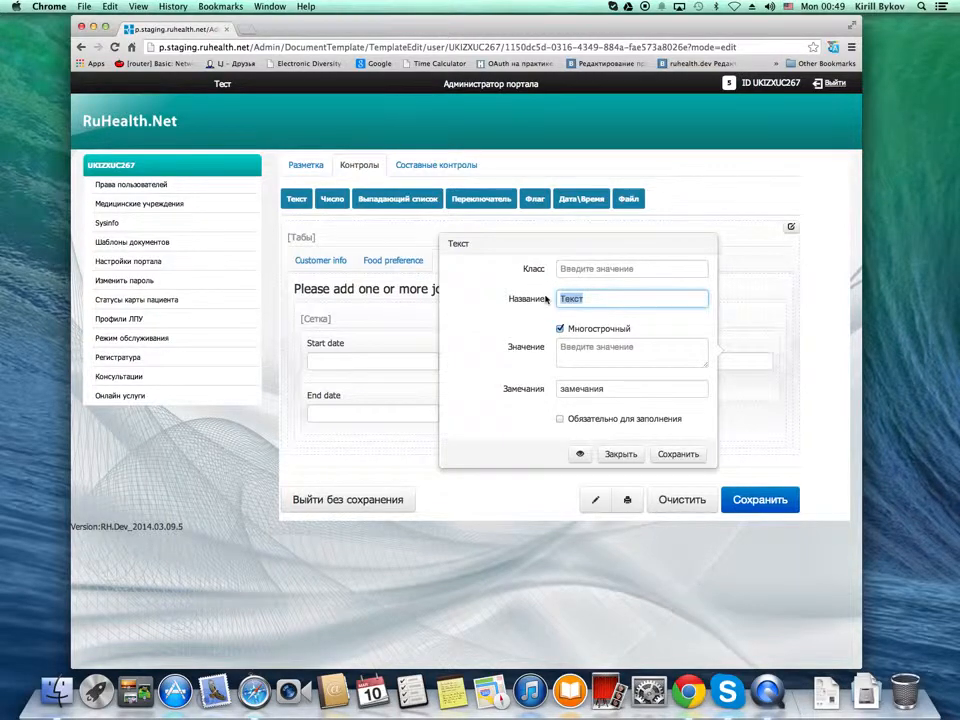
type("Job description")
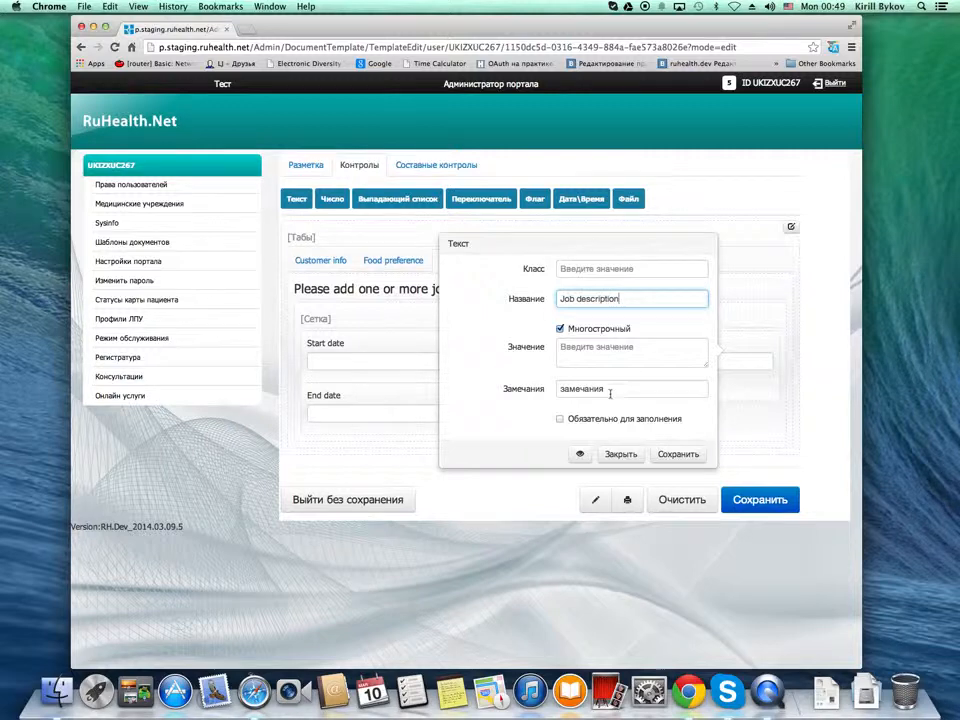
Clear the remarks of the "Job description" field, mark it as required and save it
left_click_drag(619, 391, 558, 389)
key("BackSpace")
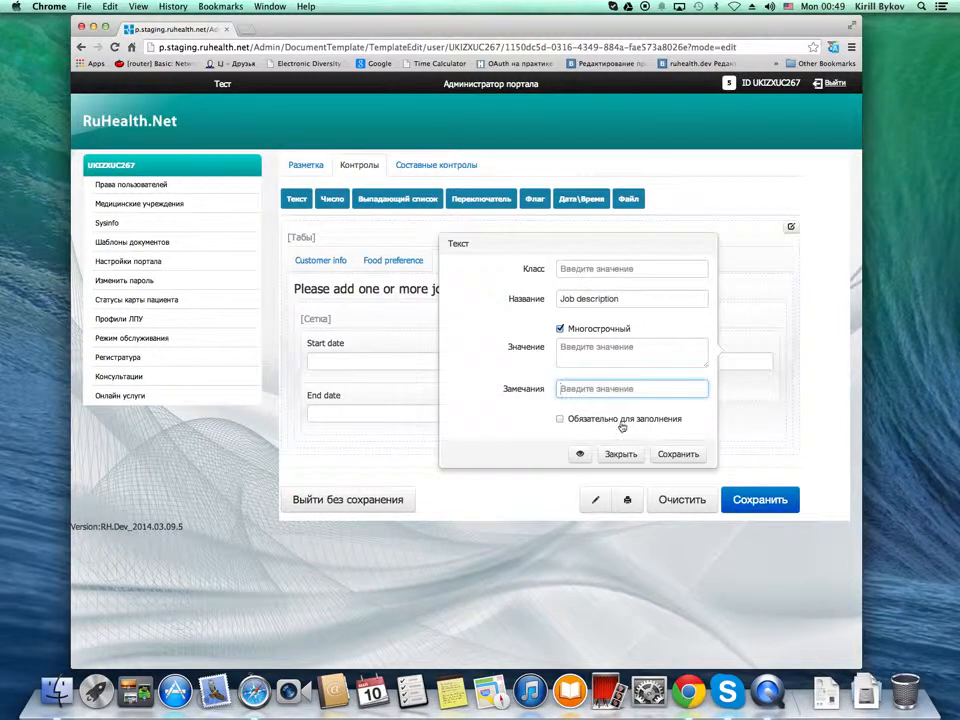
left_click(621, 420)
left_click(666, 455)
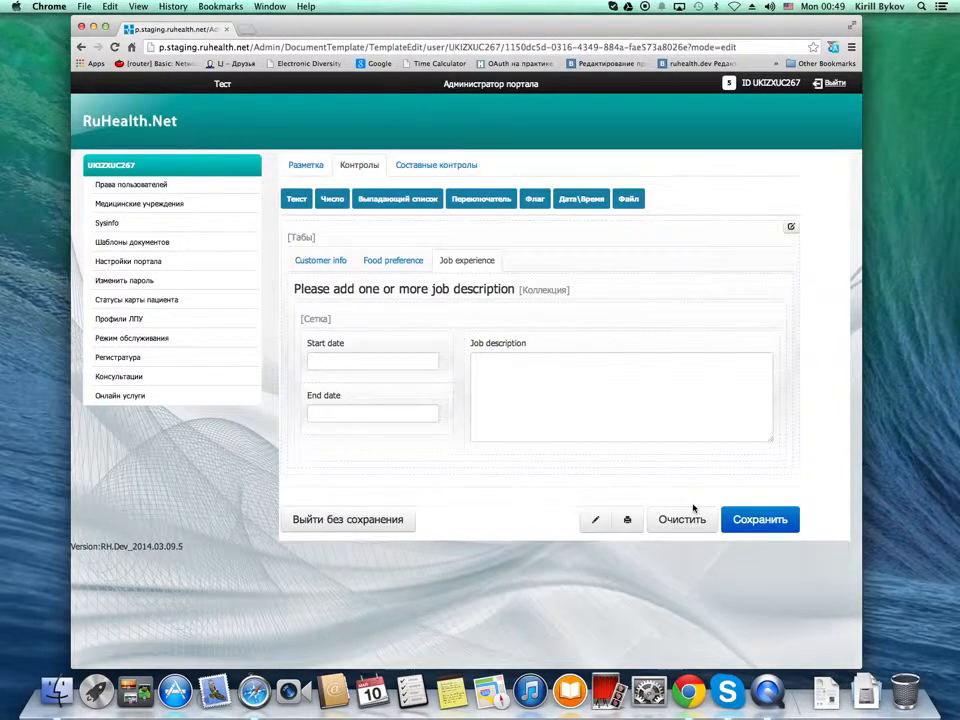
Save the whole template and open its fill-in preview
left_click(765, 520)
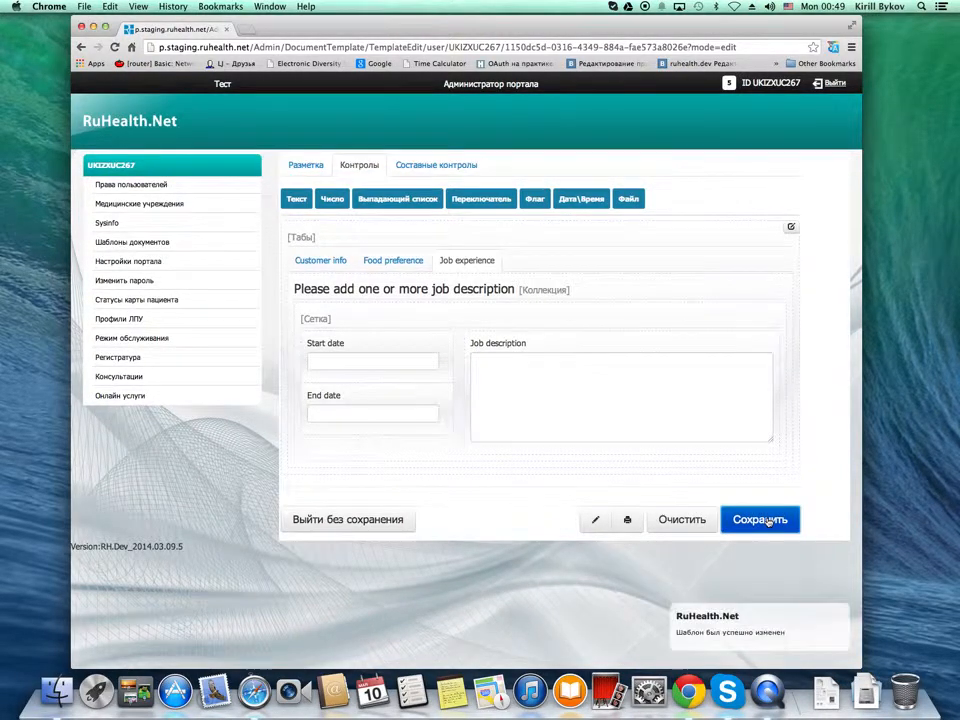
left_click(597, 523)
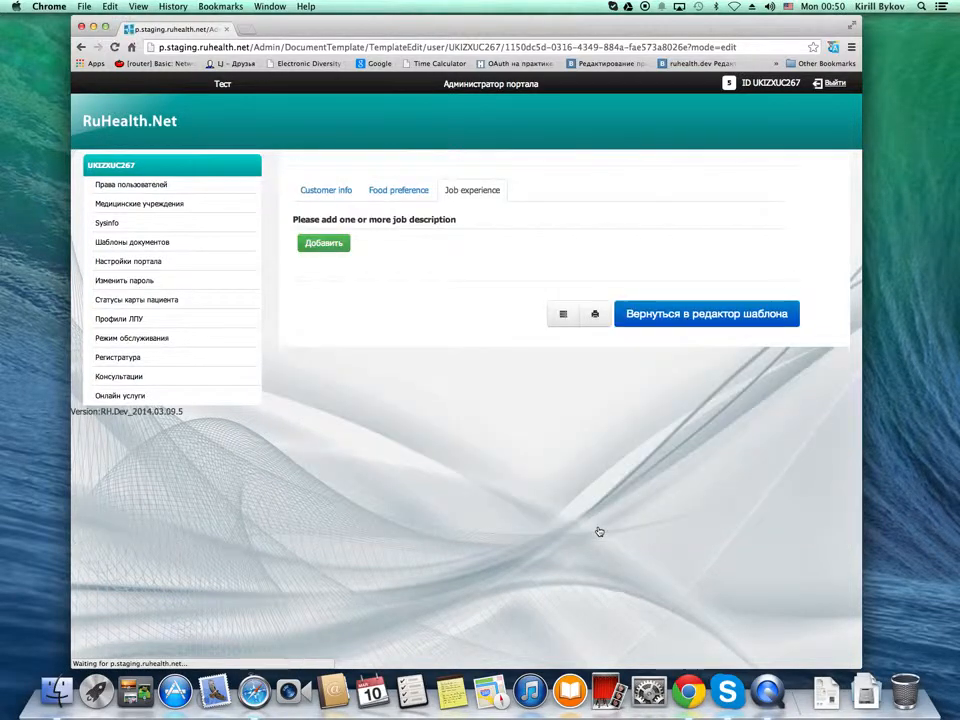
Enter the customer's first, middle and last name in the Customer info section of the preview form
left_click(328, 190)
left_click(336, 237)
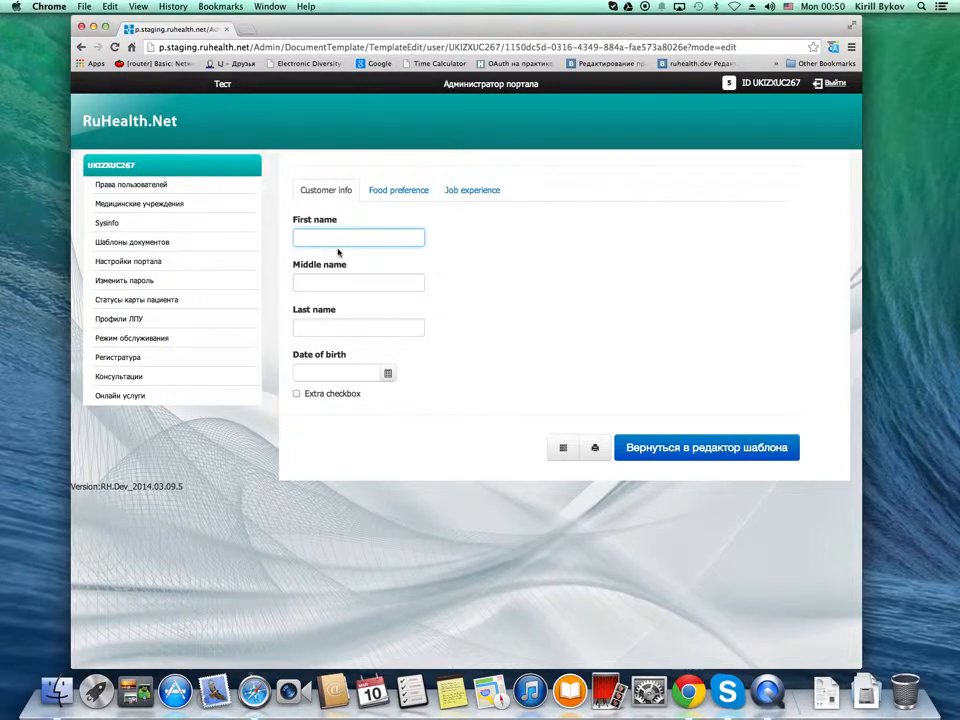
key("Tab")
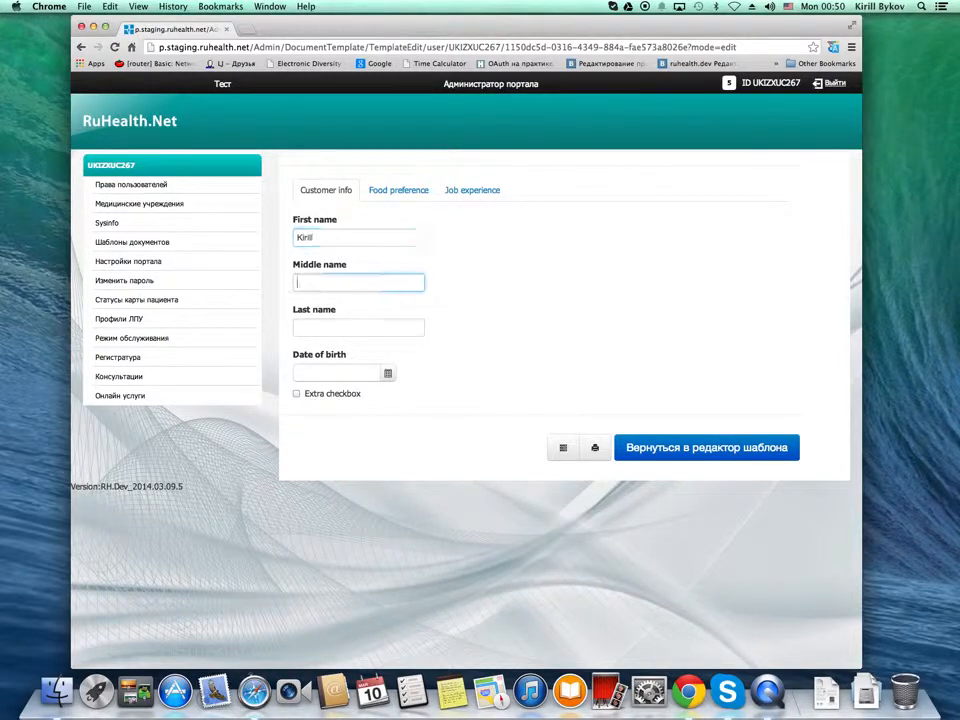
type("A")
key("Tab")
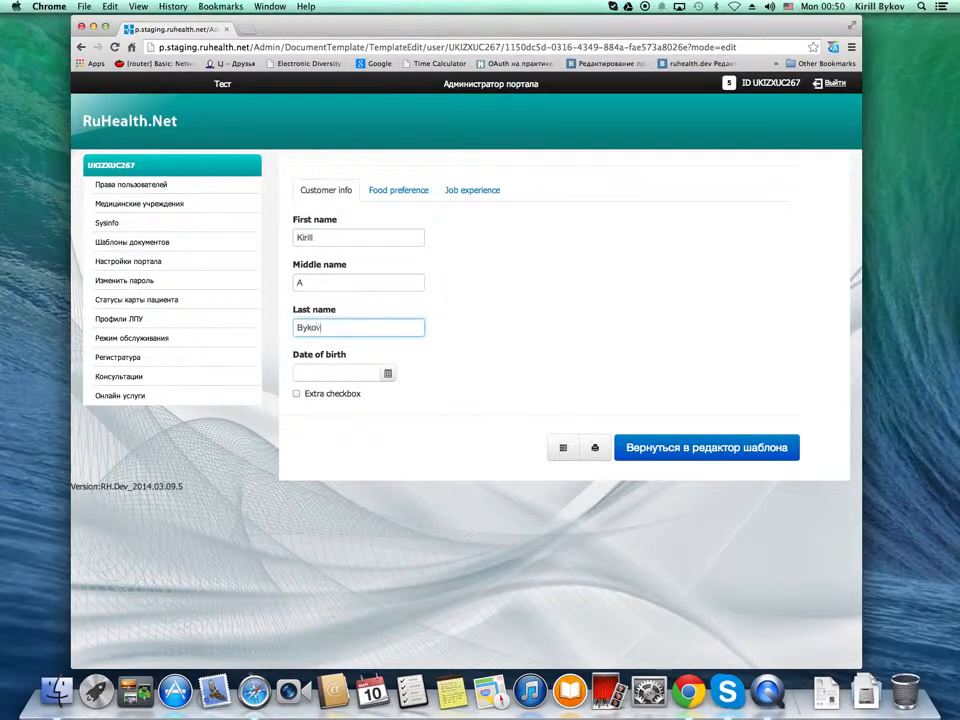
key("Tab")
Pick the customer's date of birth from the calendar and enable the Extra checkbox option
left_click(388, 373)
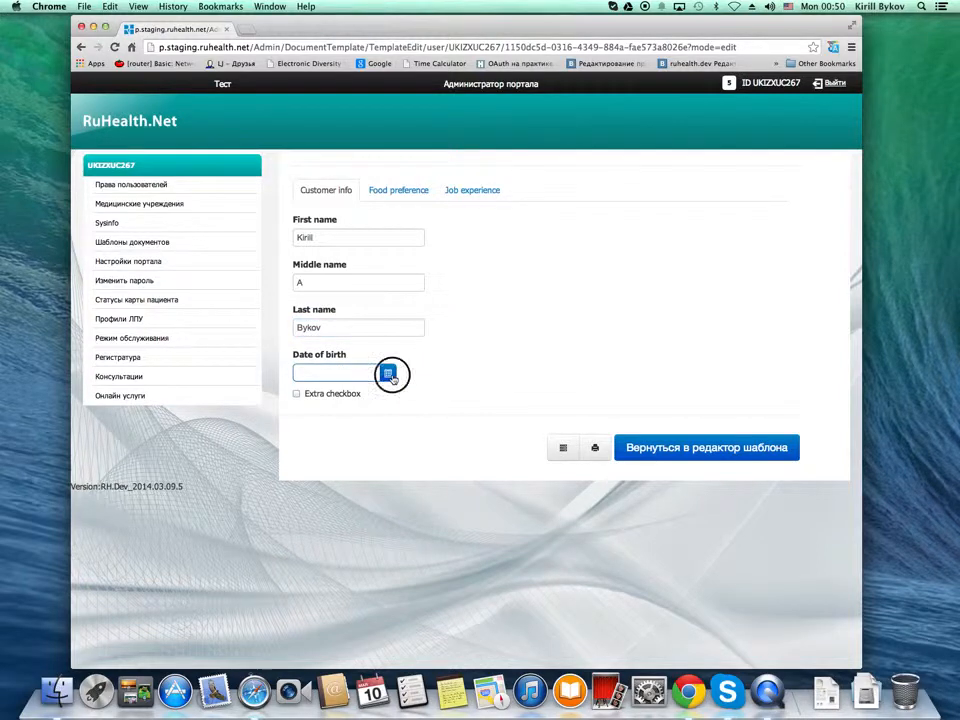
left_click(362, 391)
left_click(366, 391)
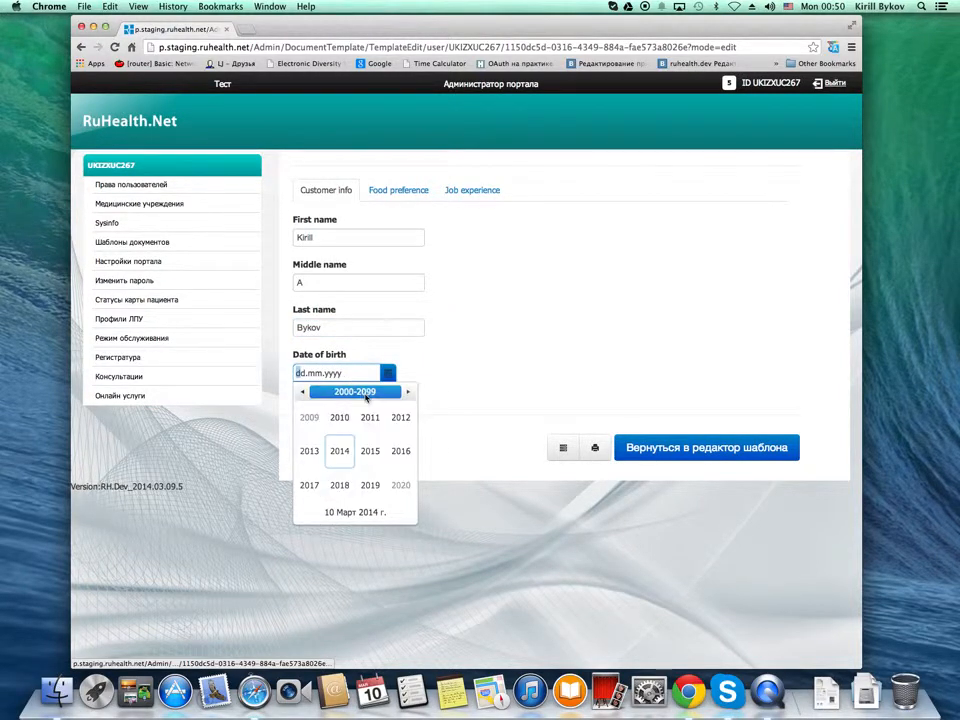
left_click(370, 392)
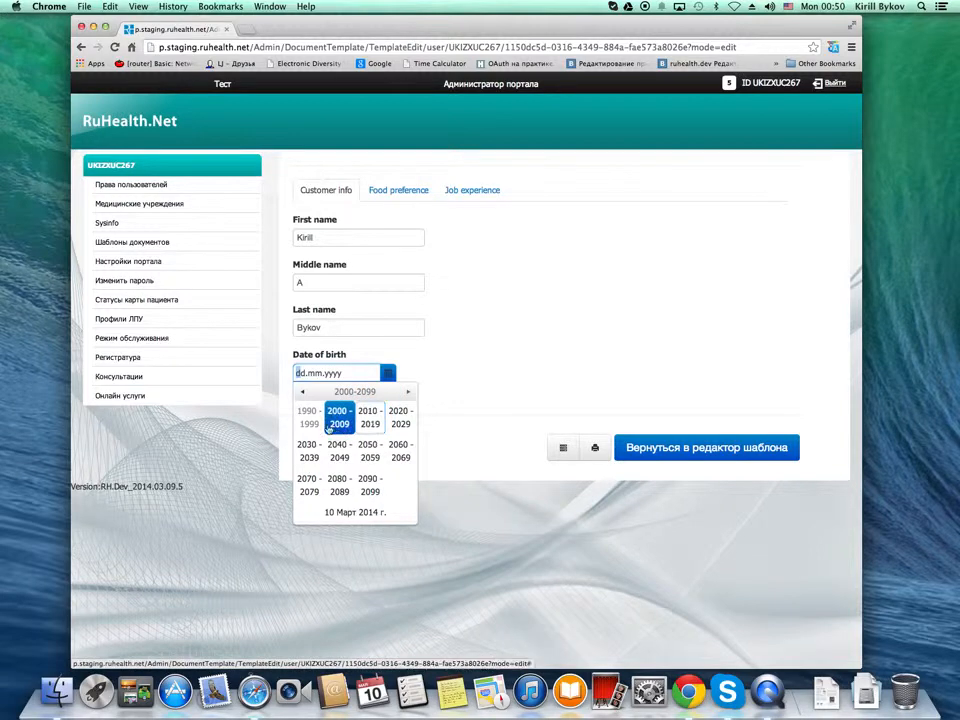
left_click(309, 417)
left_click(303, 392)
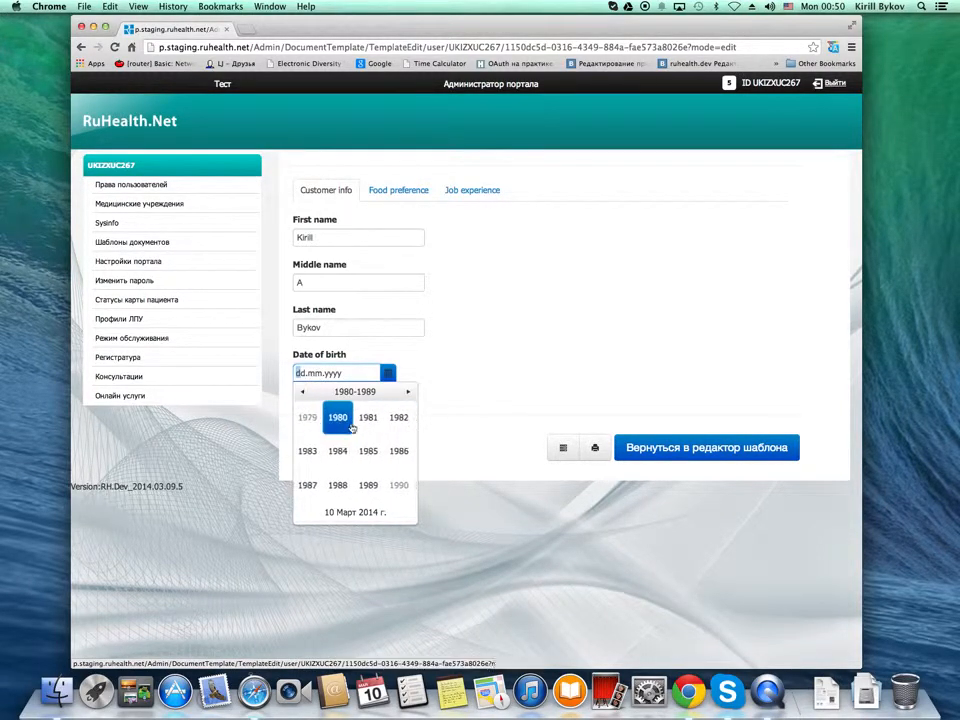
left_click(341, 424)
left_click(340, 449)
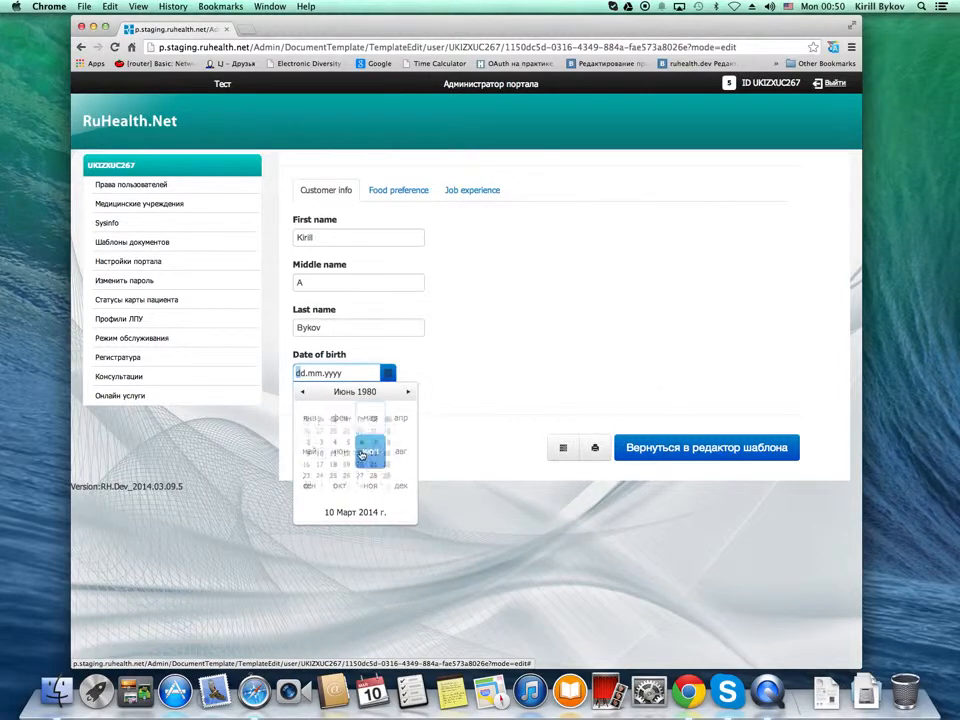
left_click(408, 424)
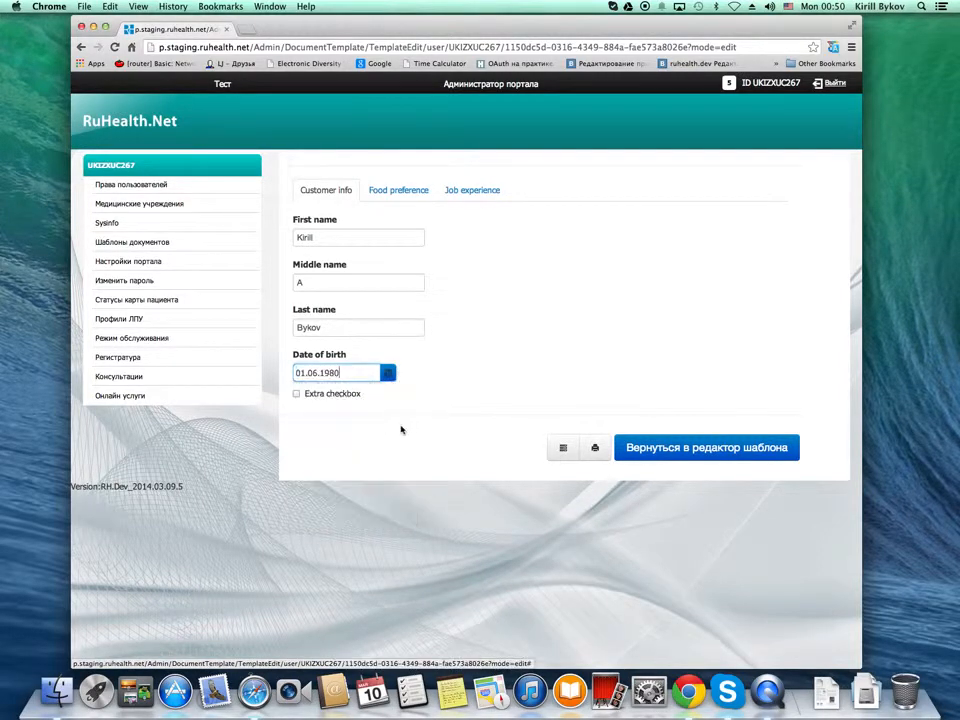
left_click(318, 408)
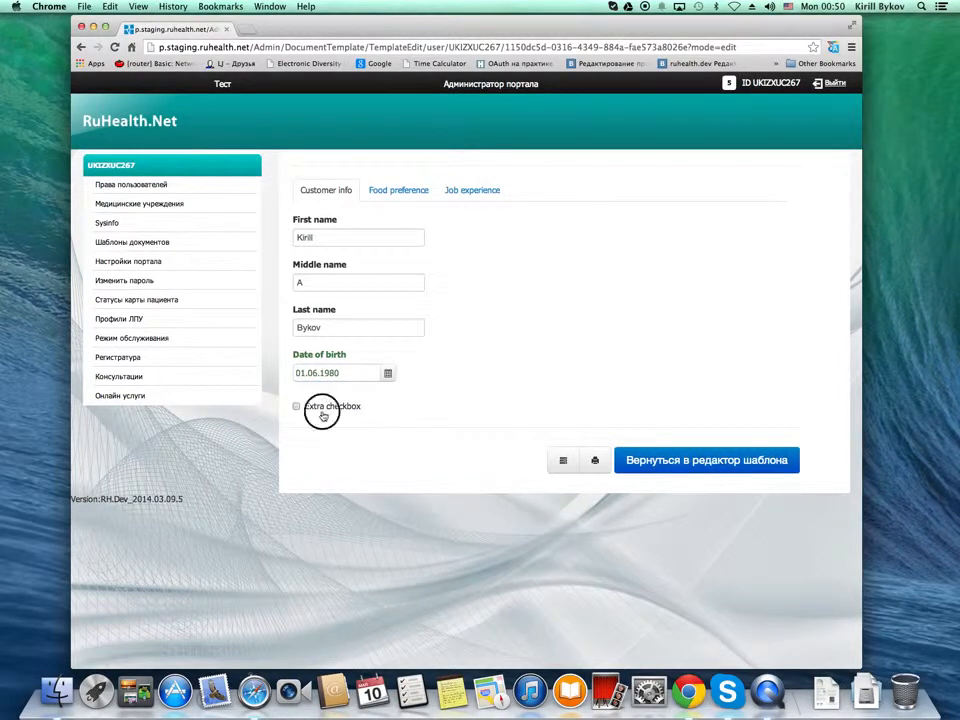
In the Food preference section, choose Steak, with Beef as the meat and Medium as the doneness
left_click(398, 190)
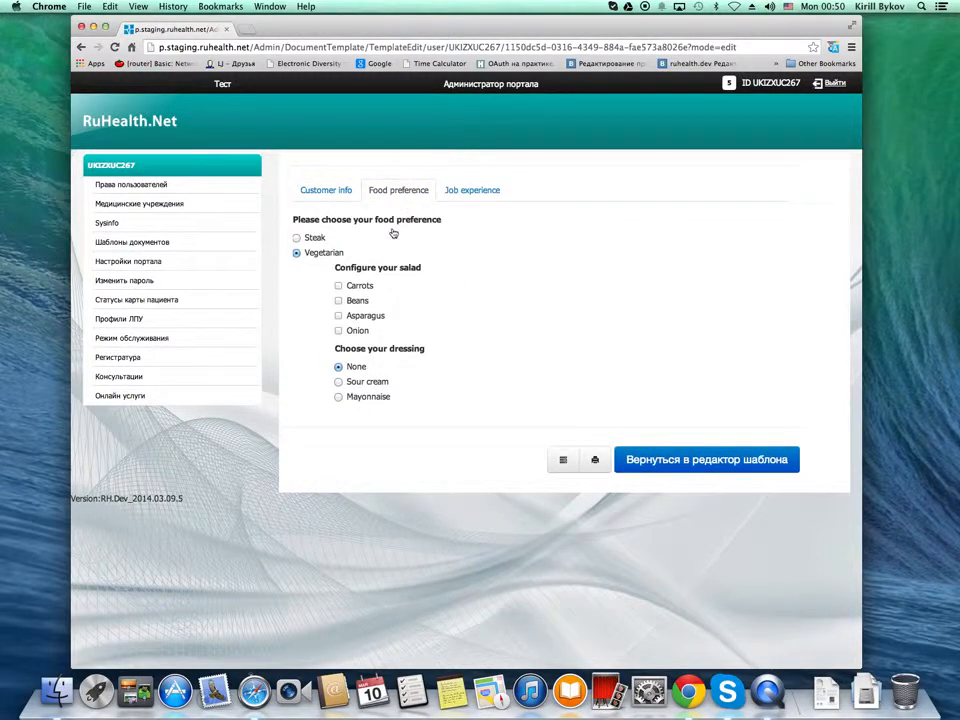
left_click(314, 239)
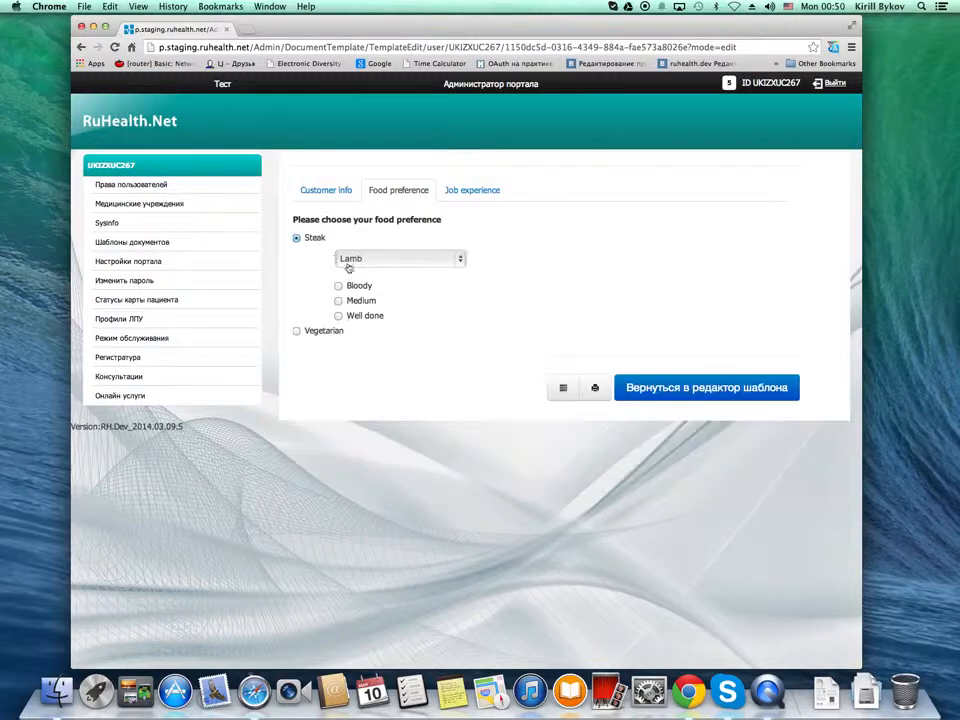
left_click(462, 266)
left_click(430, 269)
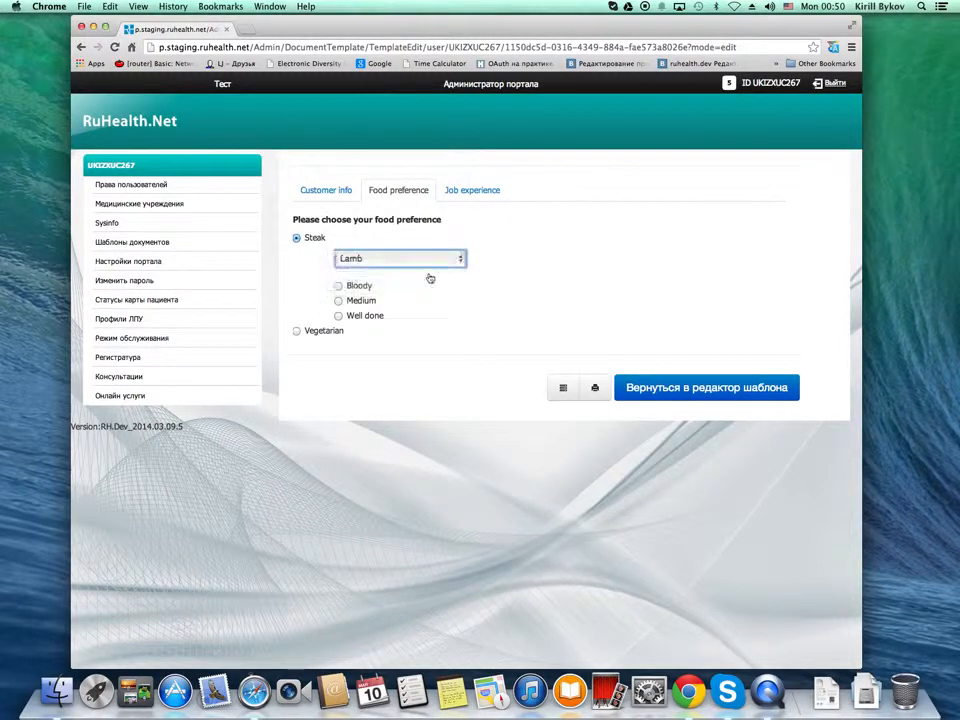
left_click(360, 301)
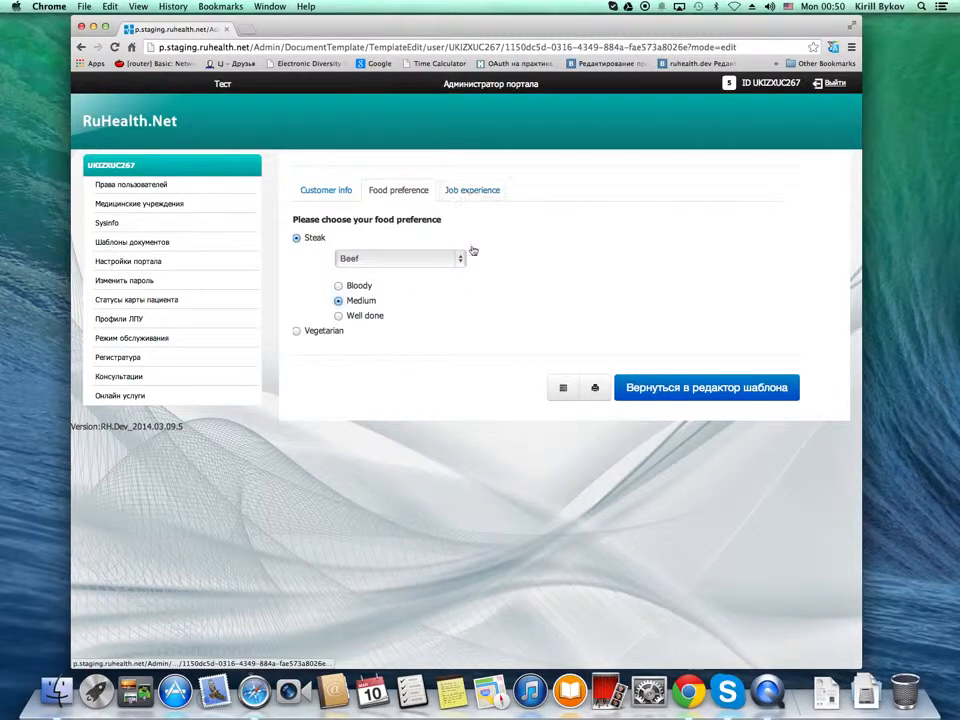
Show the form in its print view and review the Food preference, Customer info and Job experience sections
left_click(595, 389)
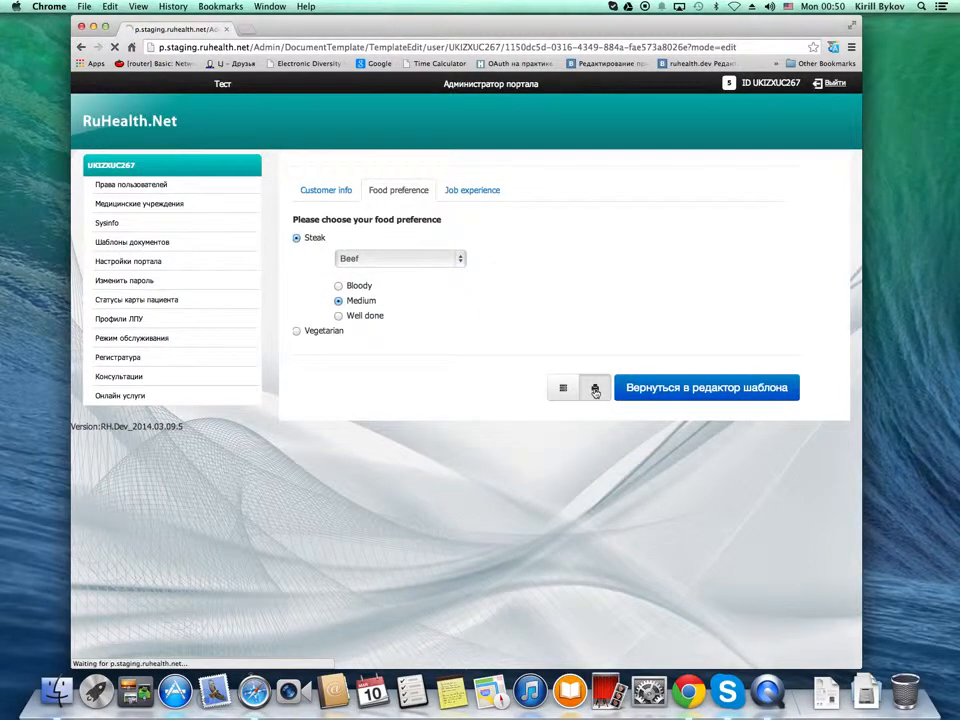
left_click(395, 191)
left_click(324, 195)
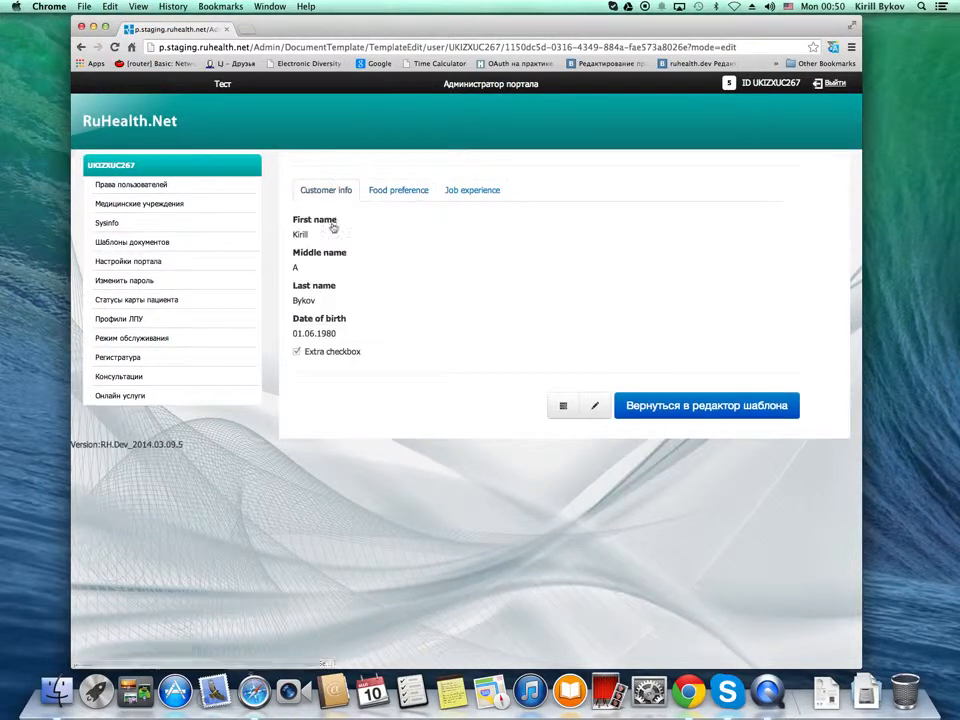
left_click(400, 188)
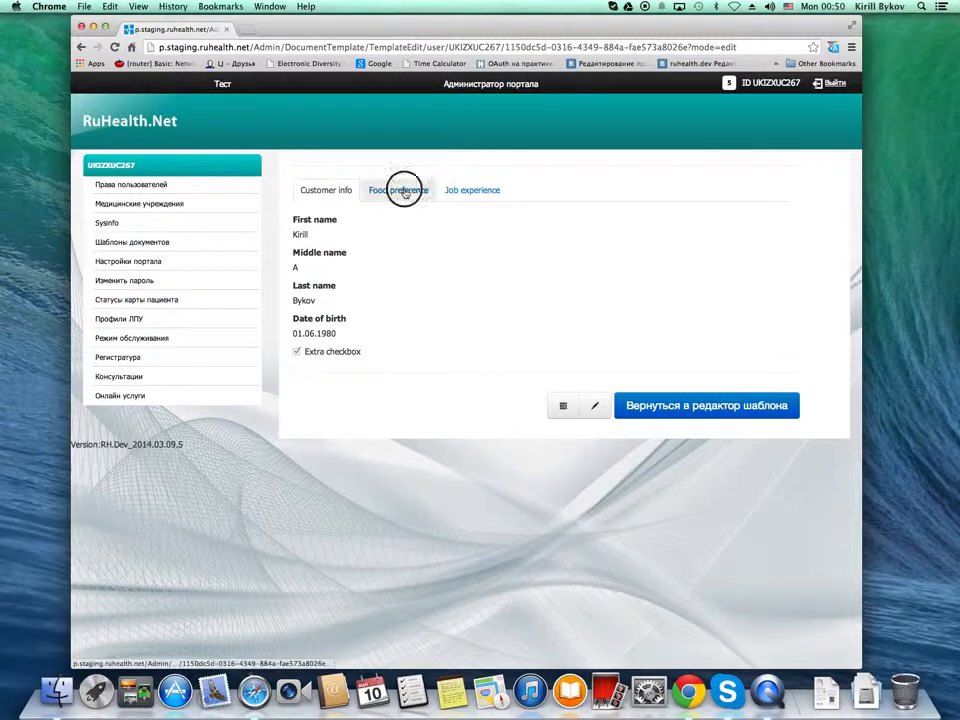
left_click(471, 192)
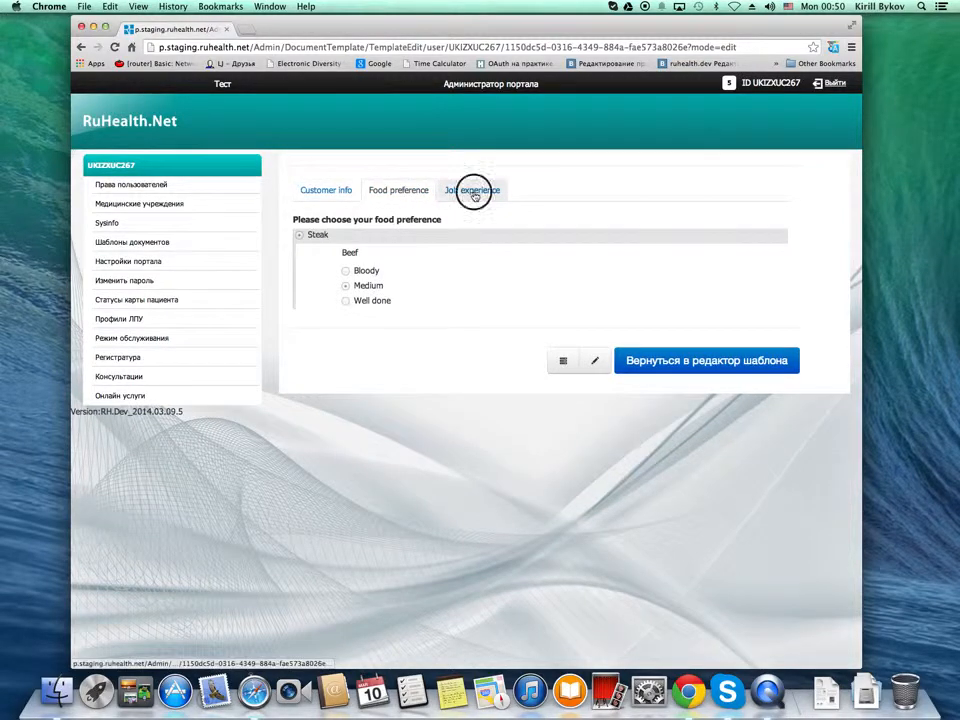
Return to fill-in mode and change the food preference to Vegetarian with Beans, Onion and Sour cream dressing
left_click(592, 286)
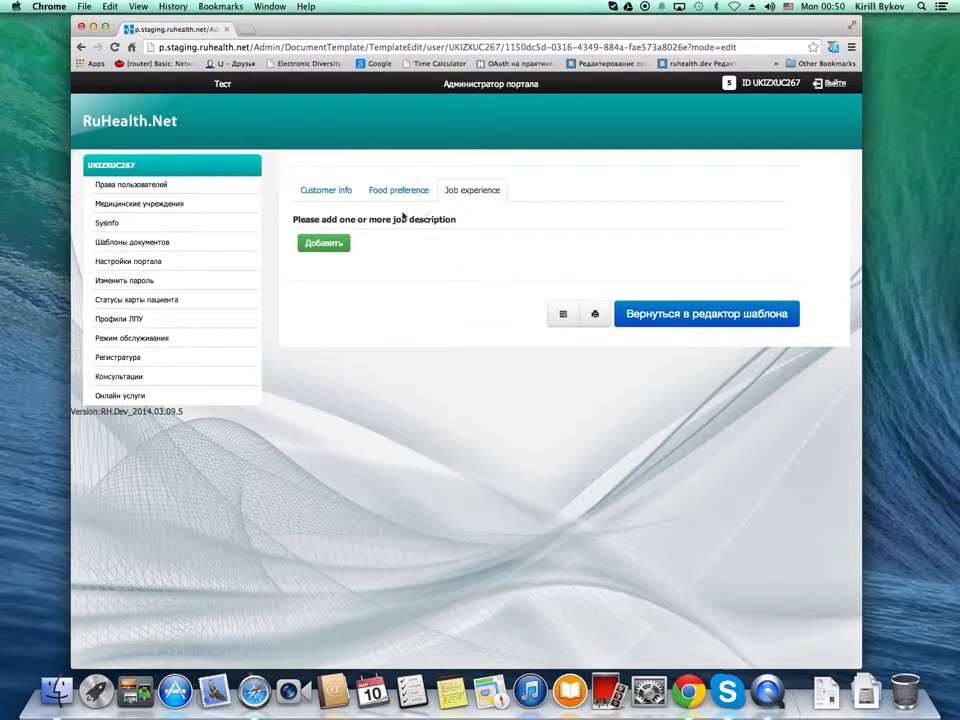
left_click(337, 192)
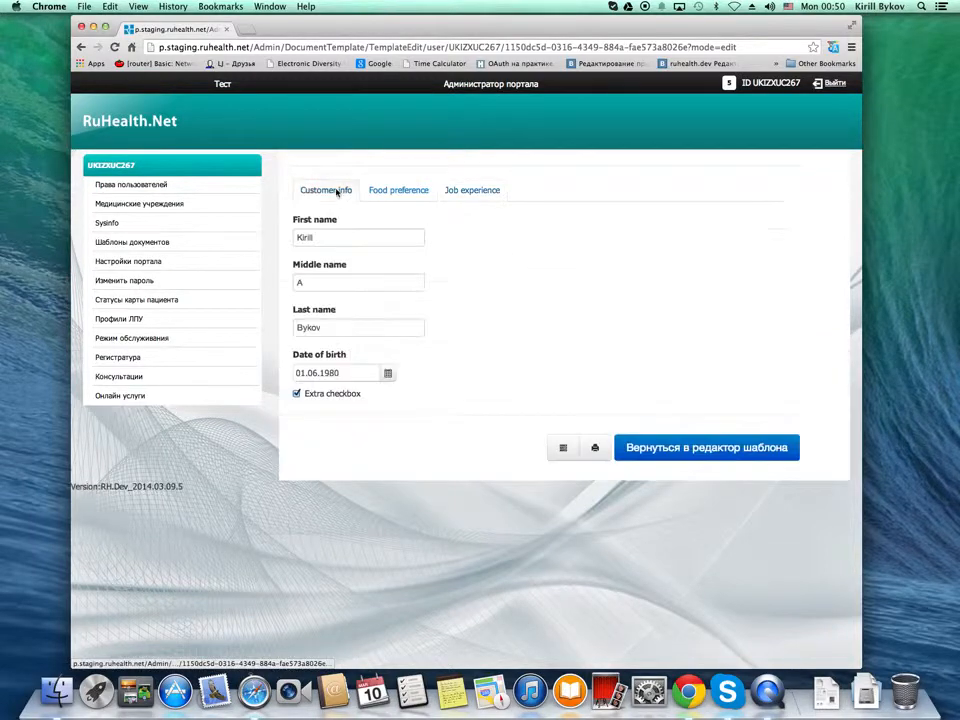
left_click(399, 190)
left_click(300, 334)
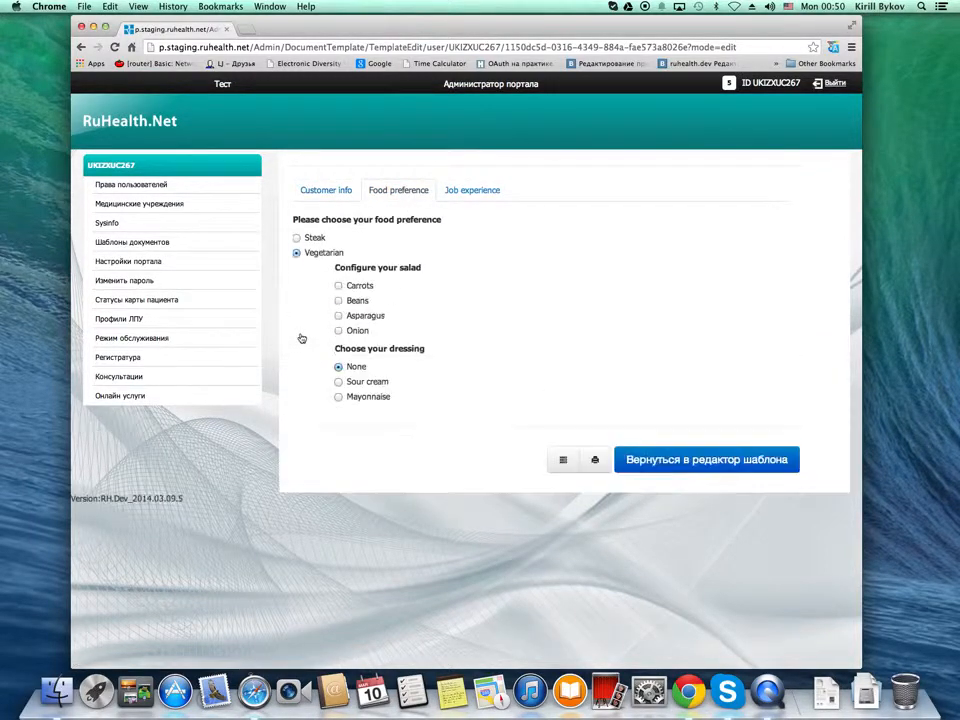
left_click(339, 300)
left_click(338, 330)
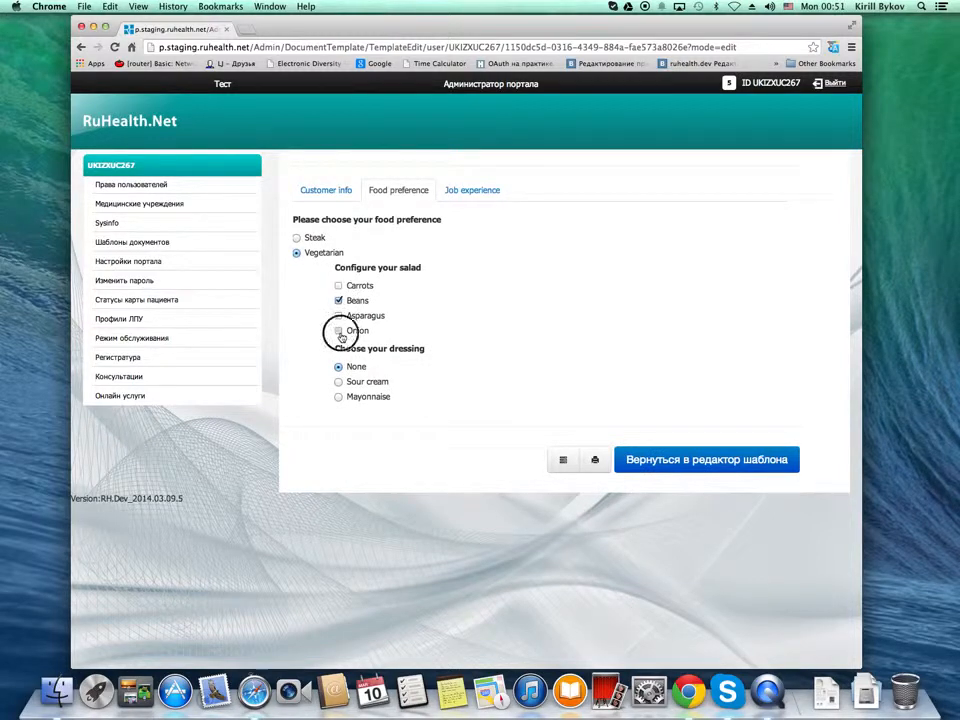
left_click(340, 382)
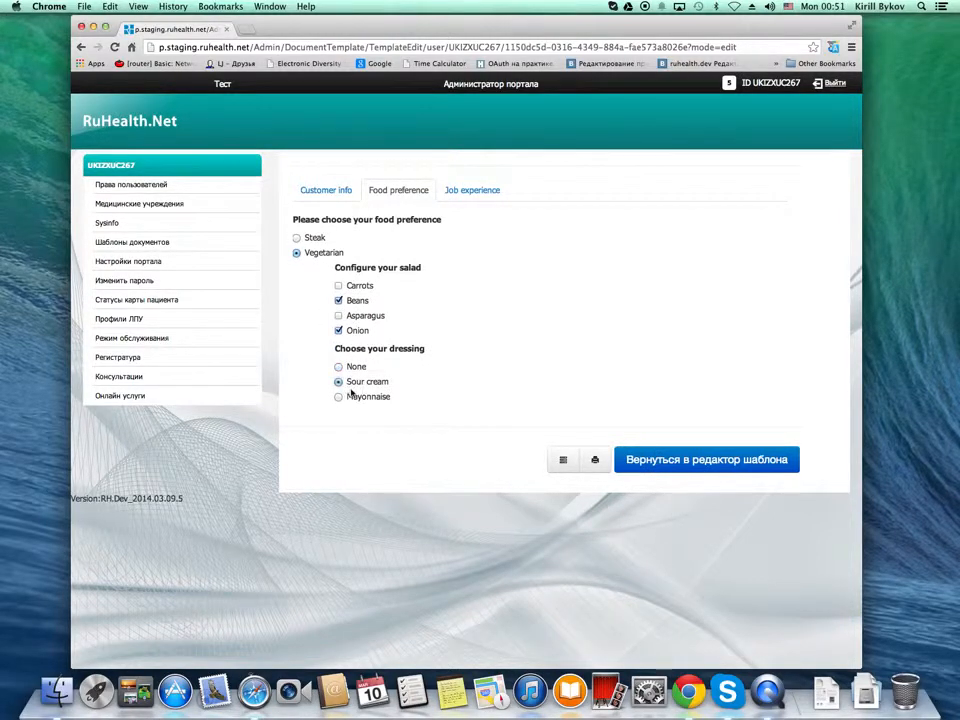
Reopen the print view and check how the vegetarian choices and customer details are rendered
left_click(595, 461)
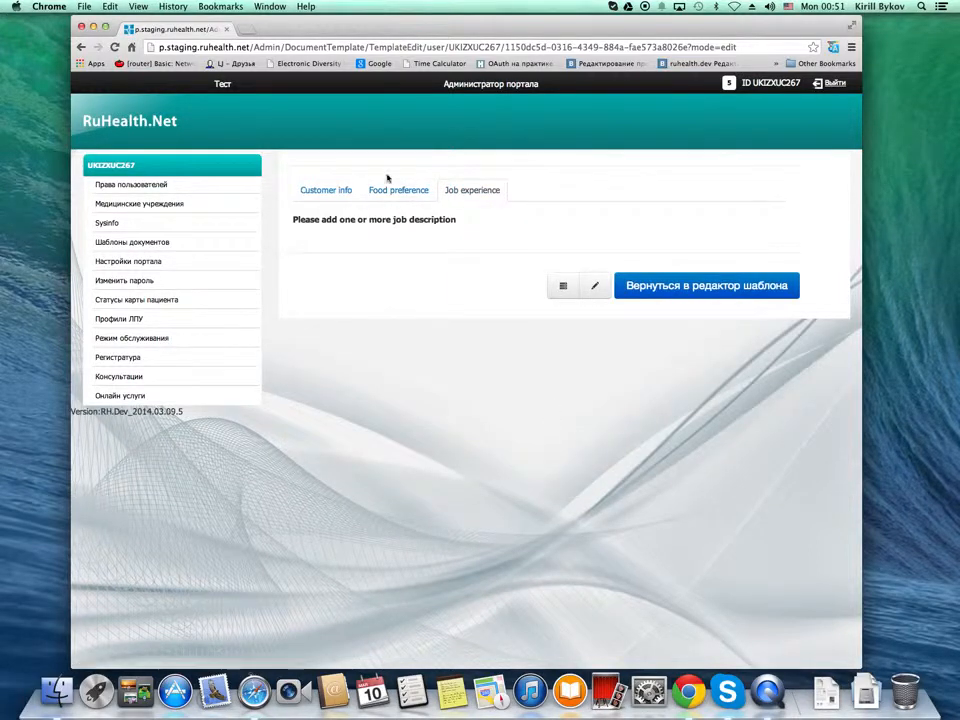
left_click(400, 192)
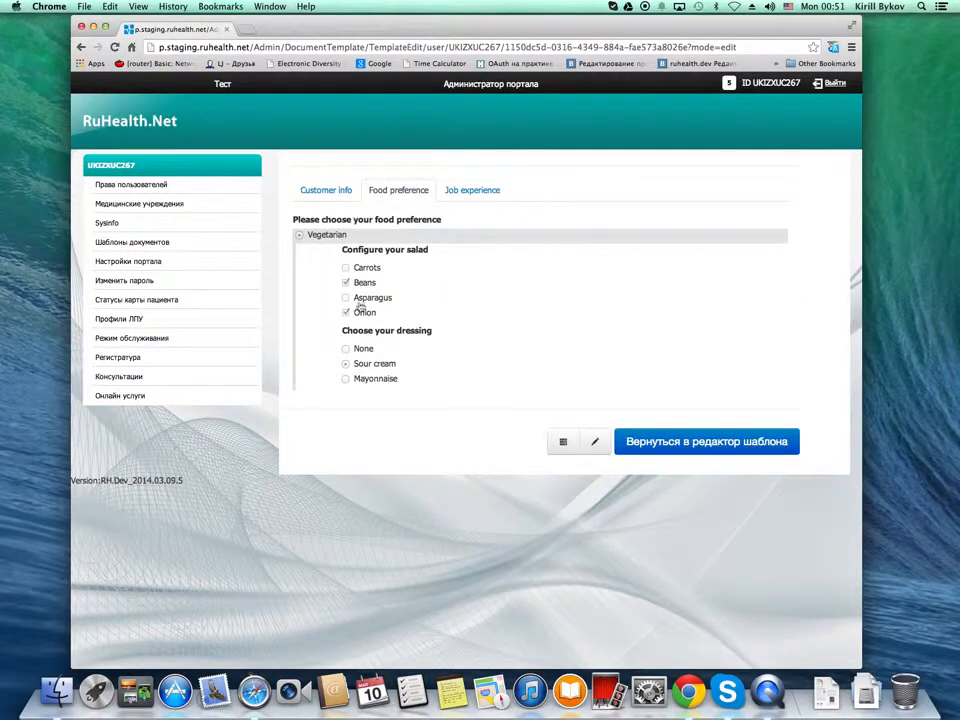
left_click(326, 189)
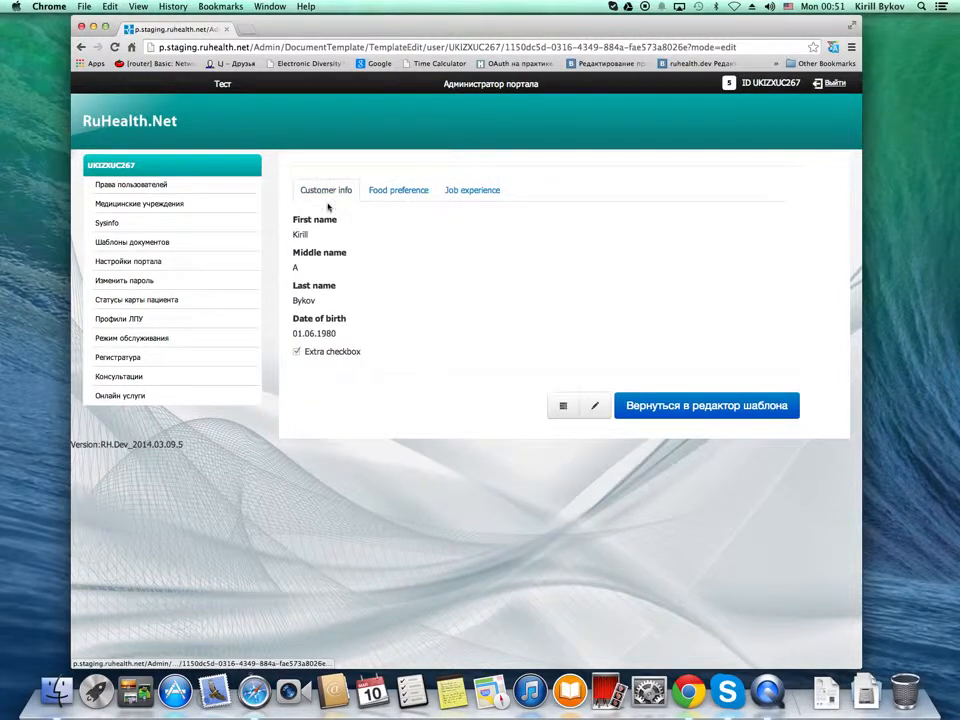
left_click(476, 197)
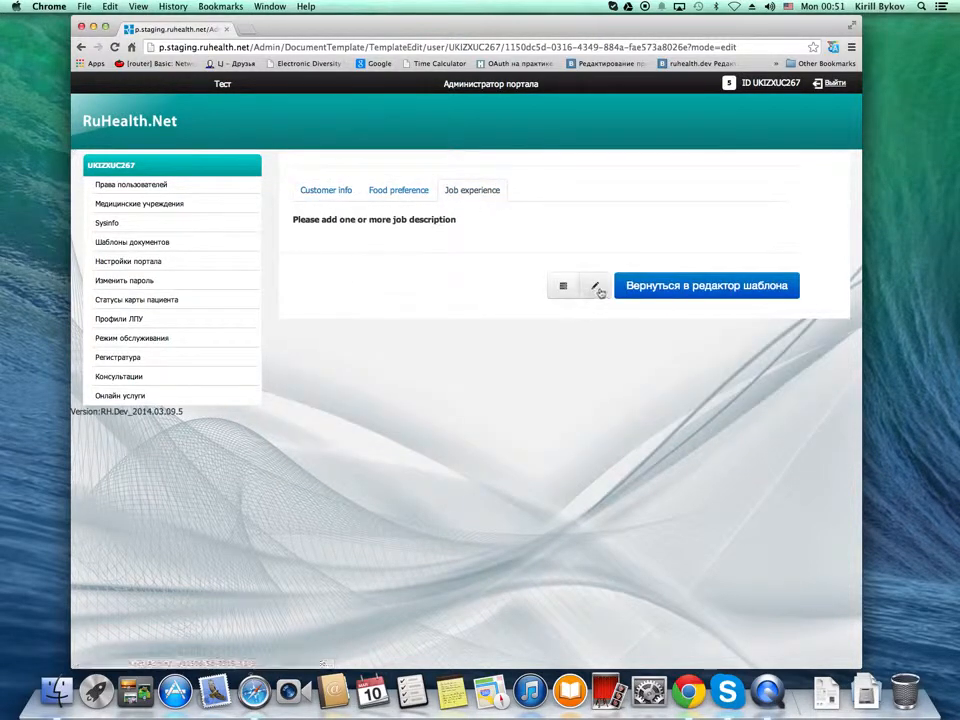
Back in fill-in mode, add a job entry with start date Январь 2014 and end date Июнь 2014
left_click(595, 285)
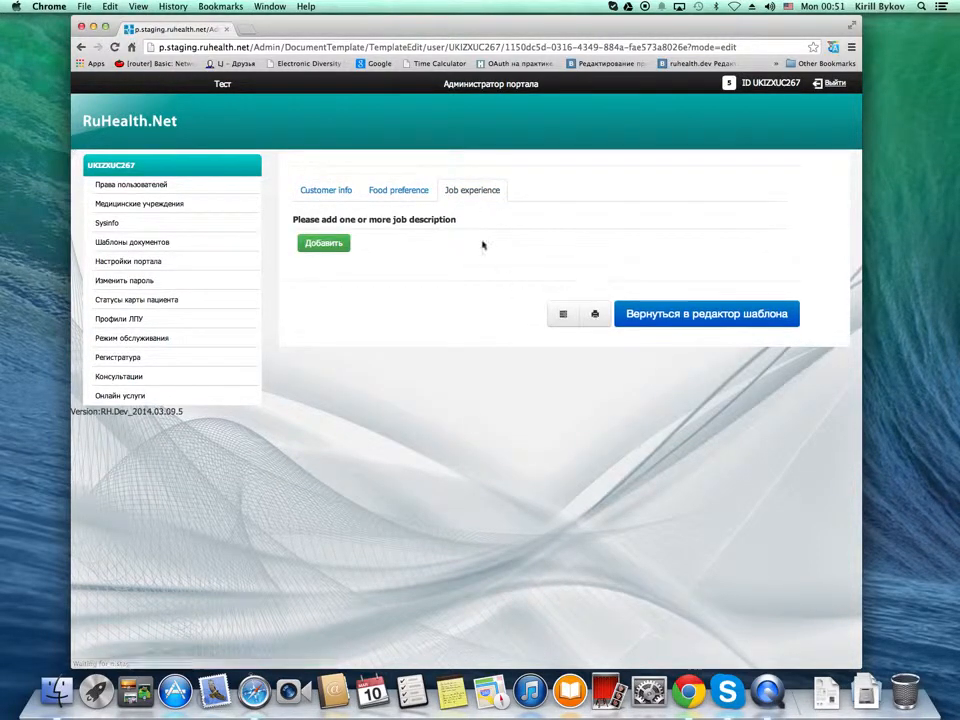
left_click(325, 244)
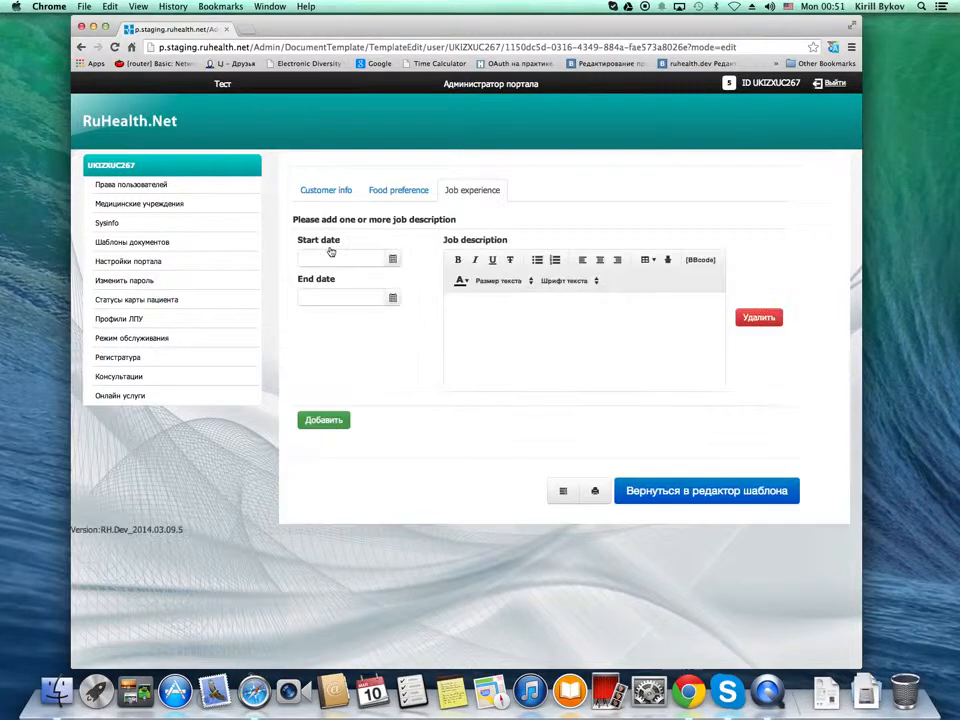
left_click(392, 258)
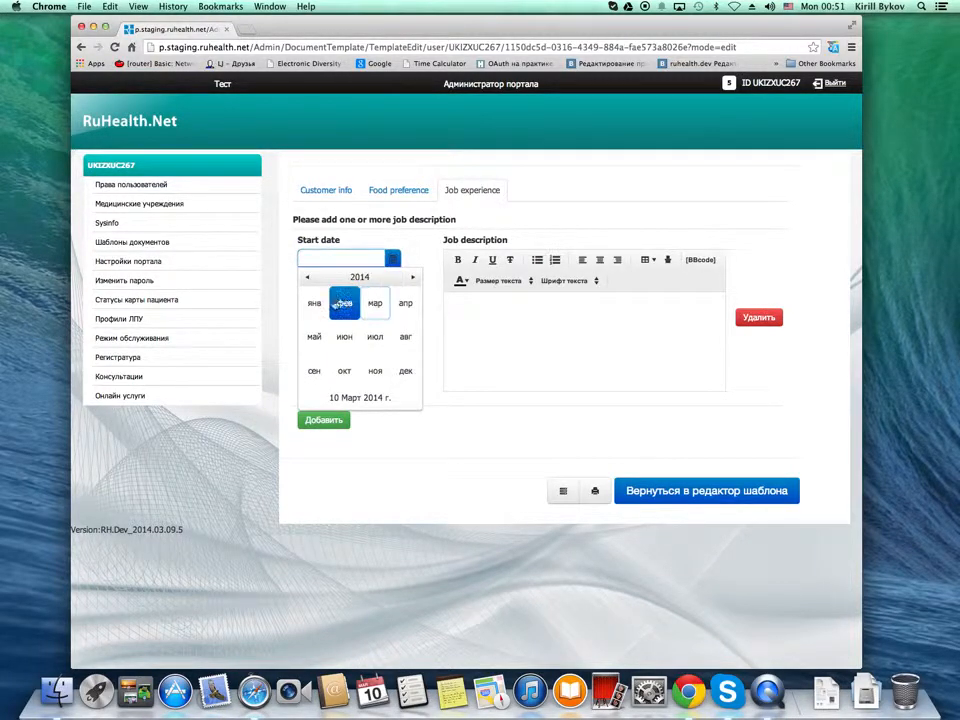
left_click(316, 302)
left_click(392, 298)
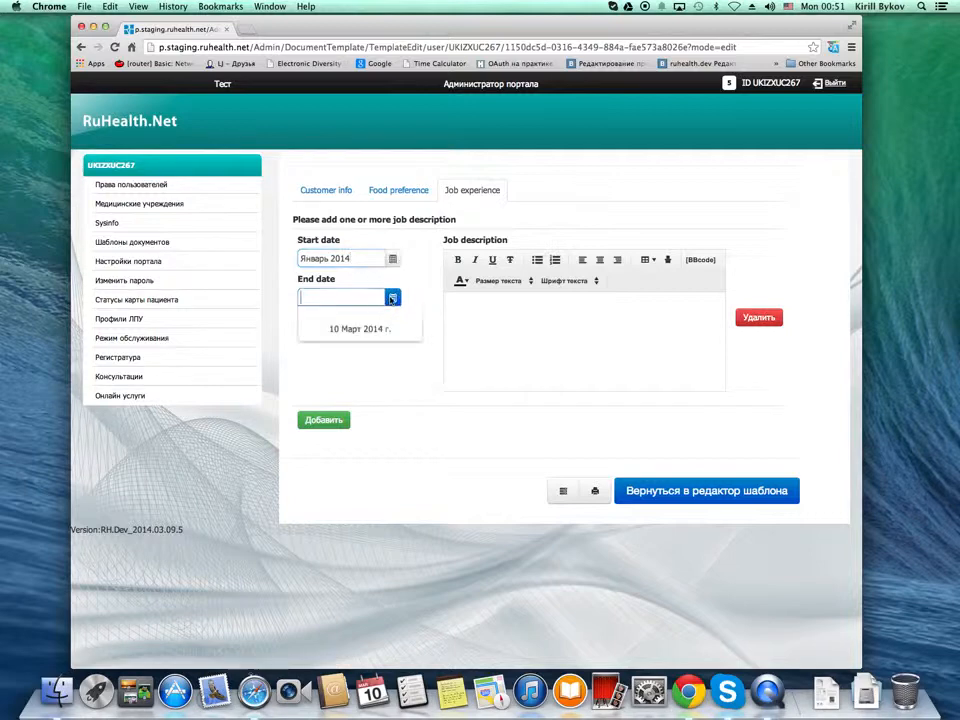
left_click(345, 369)
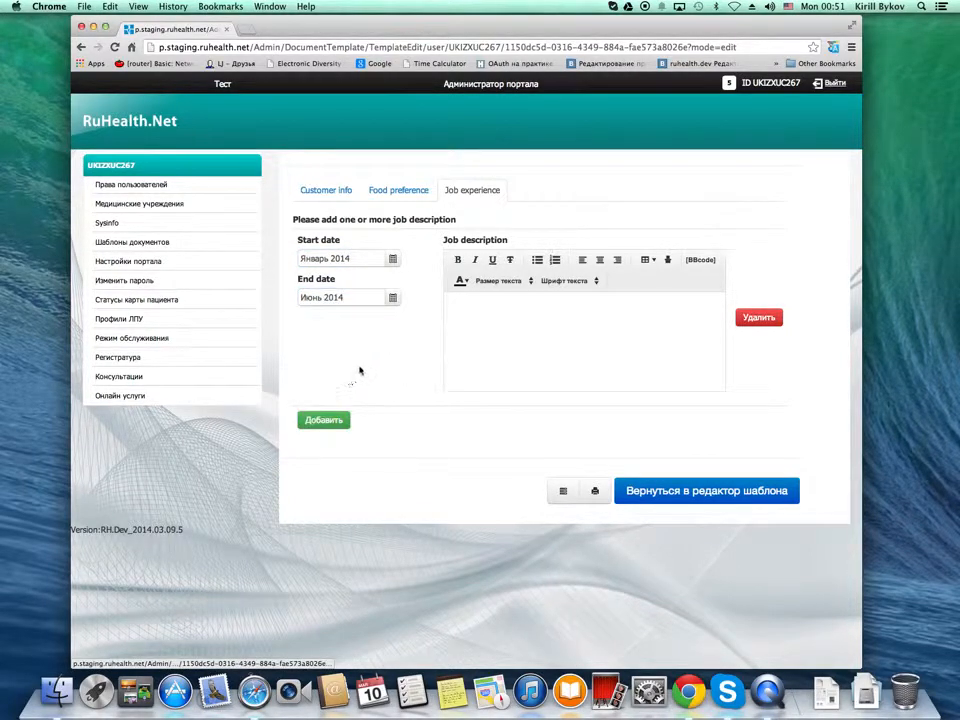
Enter the job description lines "vxcbxcbxcb", "xcvxcv" and "vxcvcxv", and make the line "xcvxcv" bold
left_click(512, 326)
type("vxcbxcbxcb")
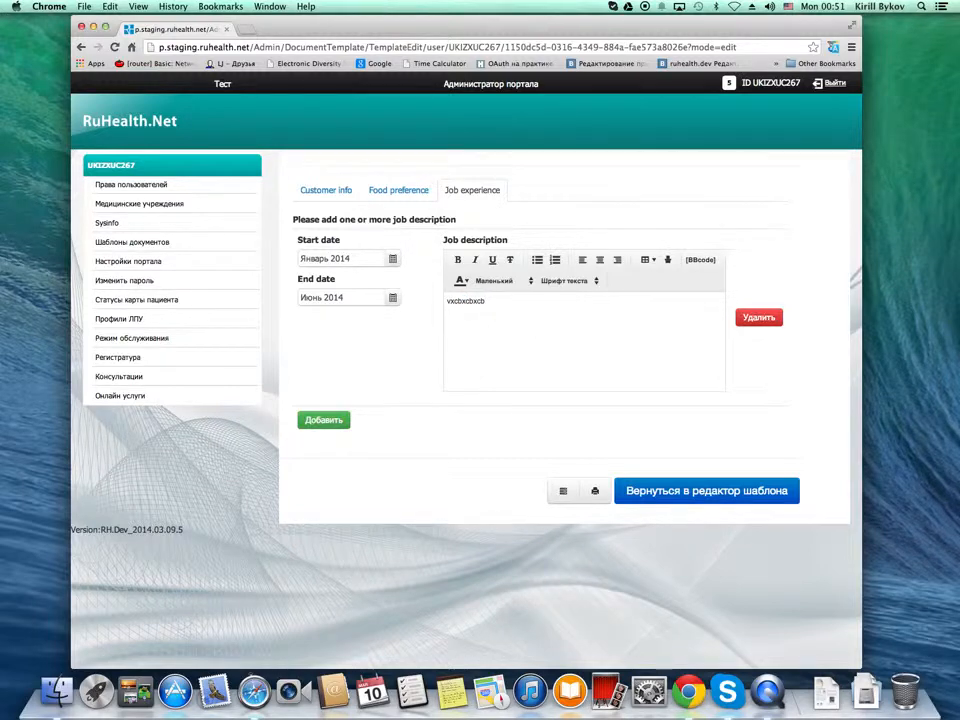
key("Return")
key("Return")
double_click(459, 313)
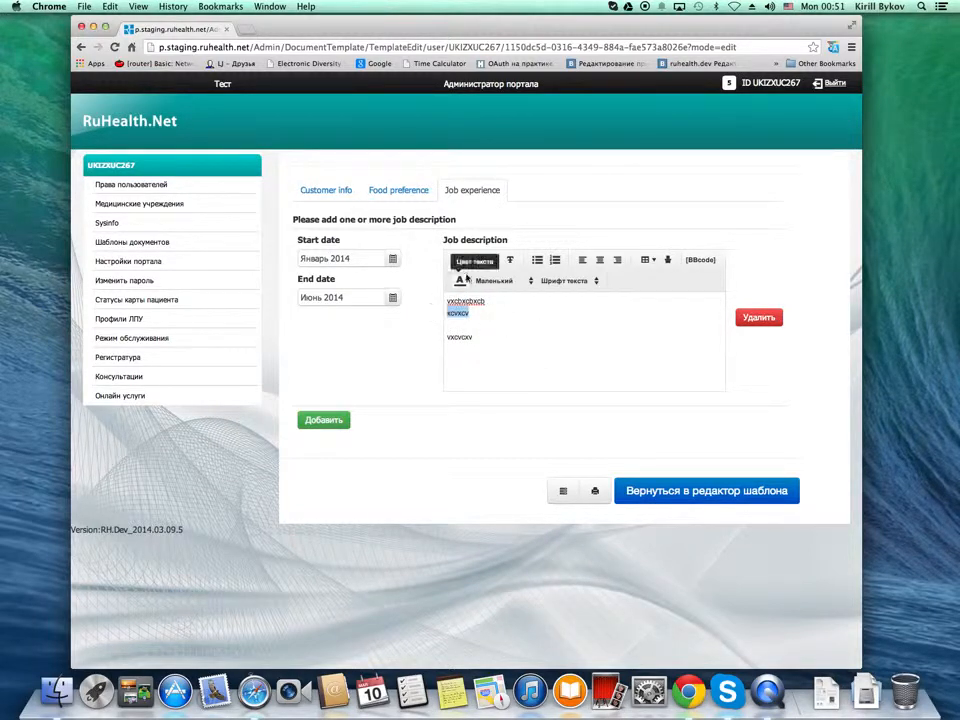
left_click(458, 259)
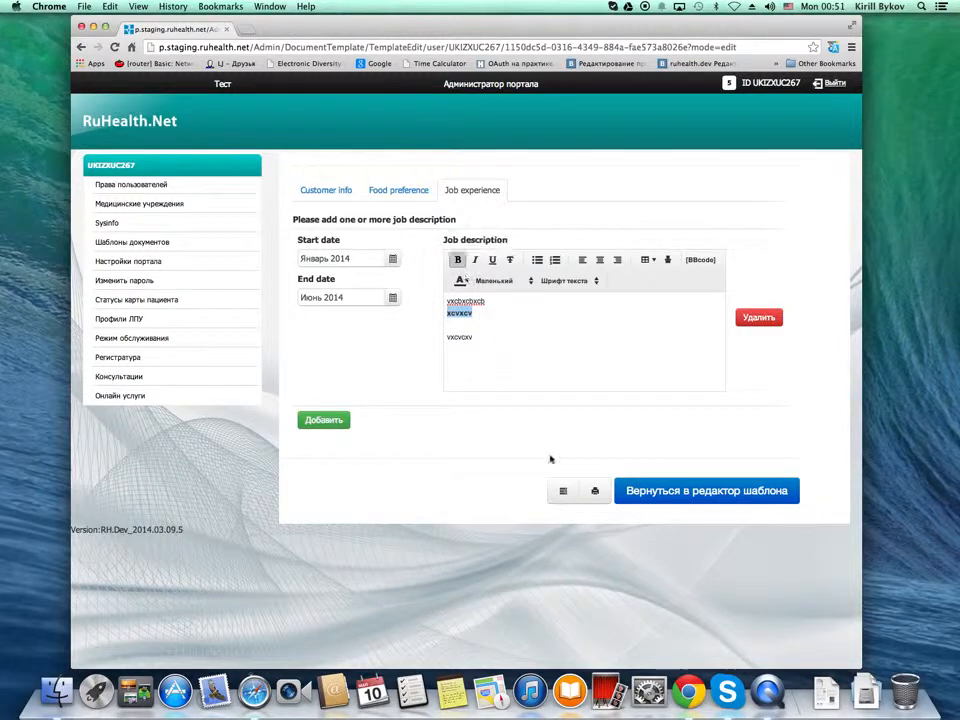
Preview the job entry in print view, and back in fill-in mode add a second entry dated from Май 2014 to Август 2014
left_click(595, 493)
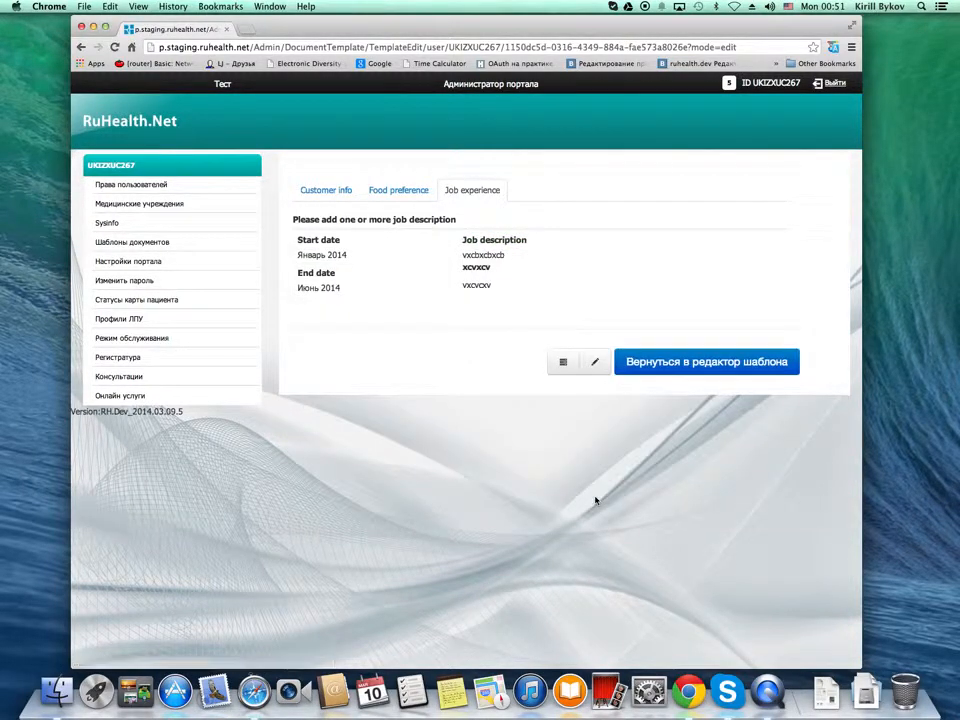
left_click(594, 361)
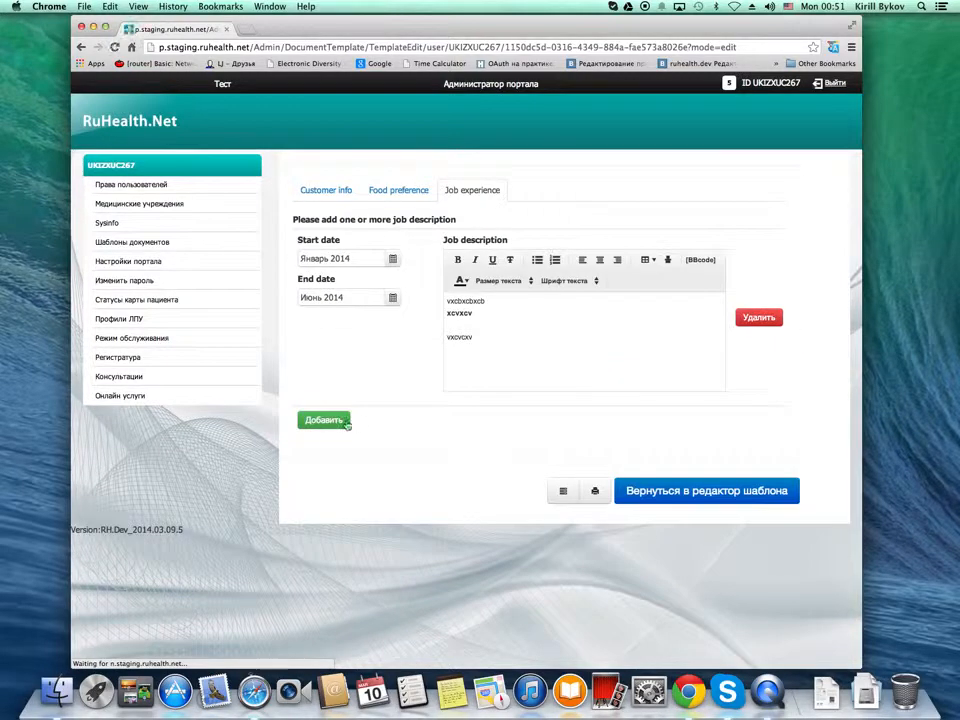
left_click(316, 419)
left_click(391, 437)
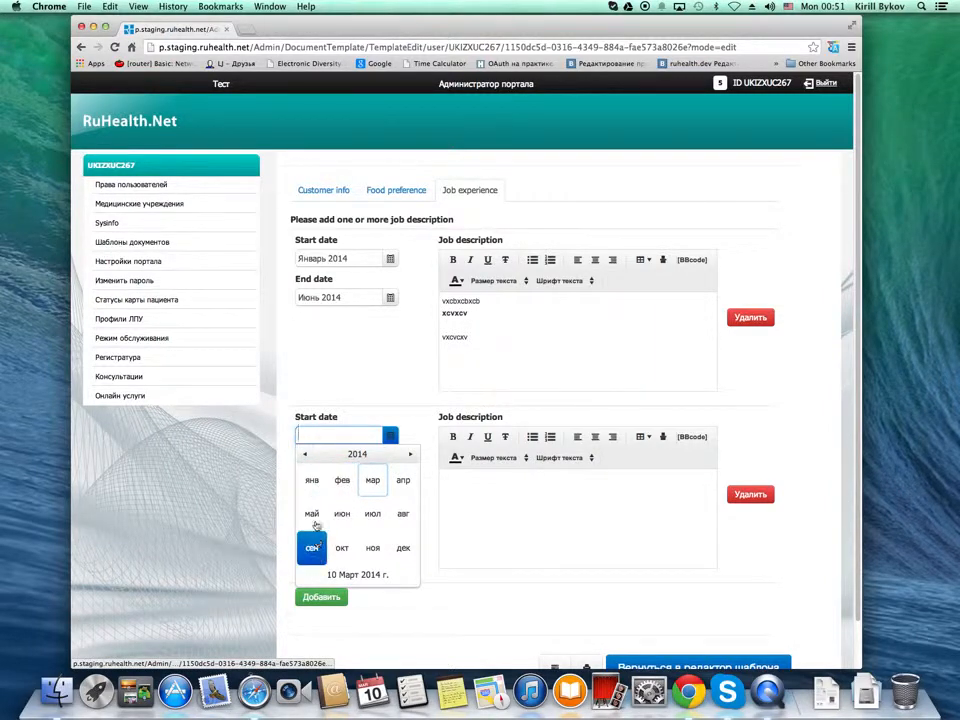
left_click(312, 513)
left_click(390, 474)
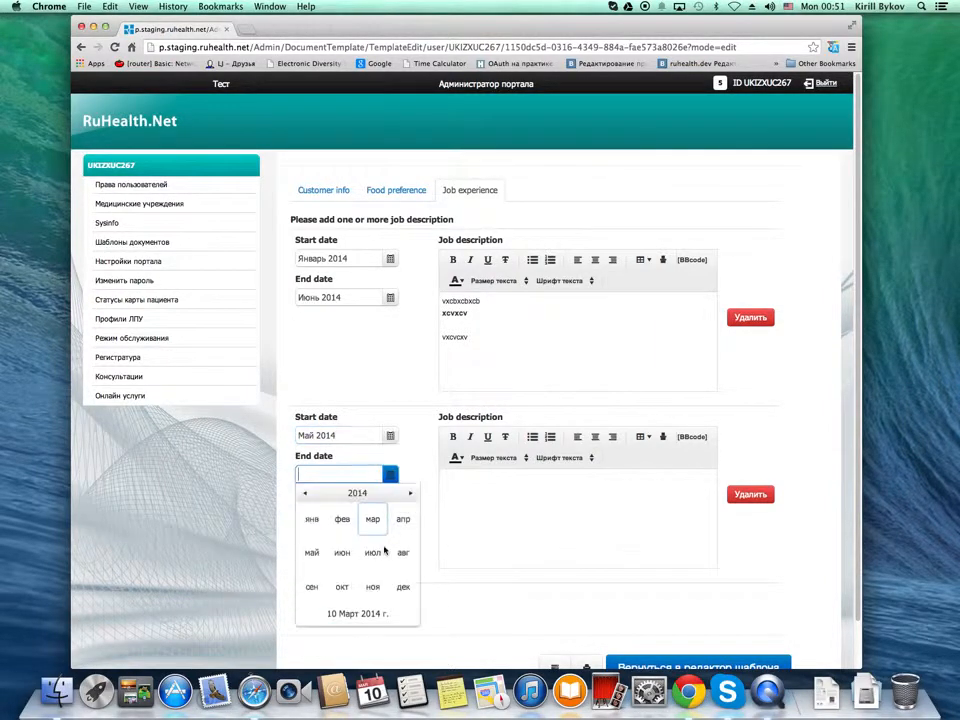
left_click(403, 553)
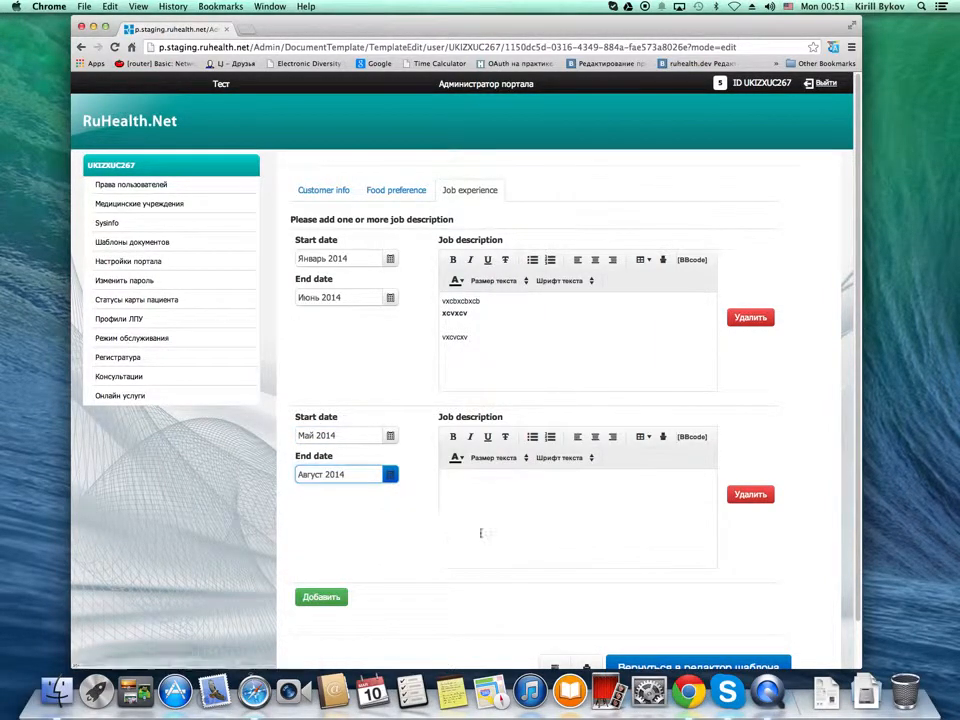
Enter the lines "xxzxcxz" and "czczxc" as the second entry's job description and make both bold
left_click(445, 477)
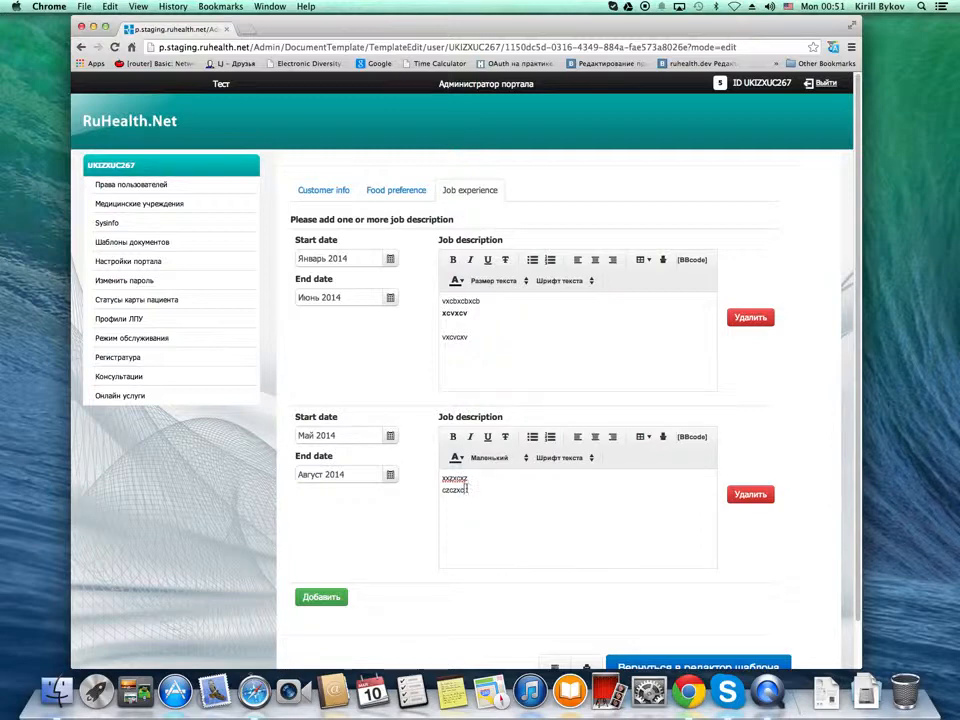
left_click_drag(466, 488, 452, 454)
left_click(452, 437)
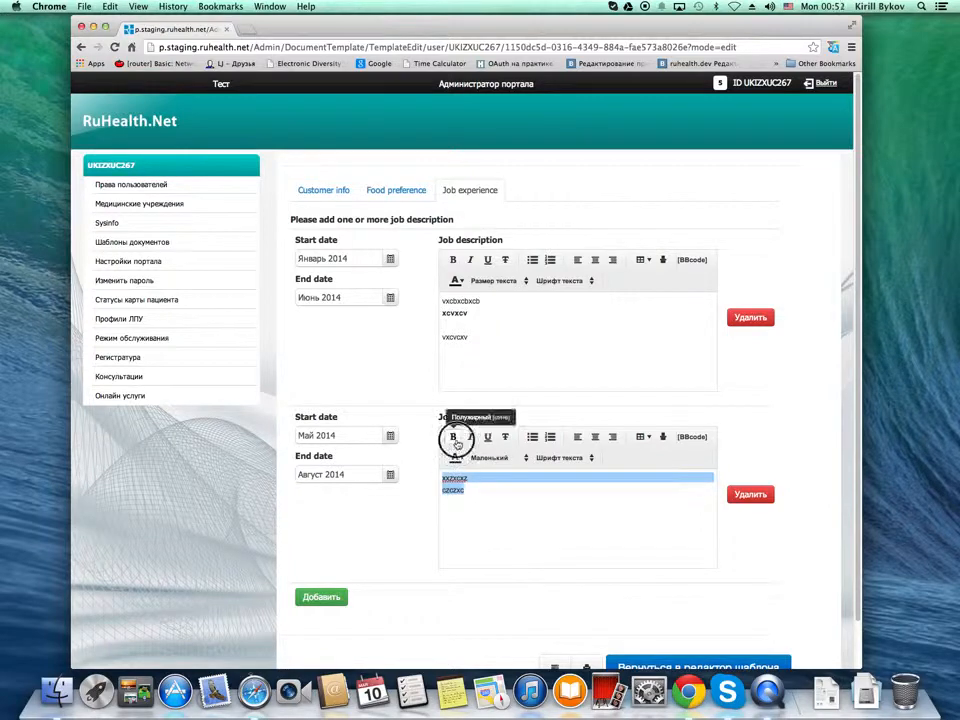
left_click(496, 495)
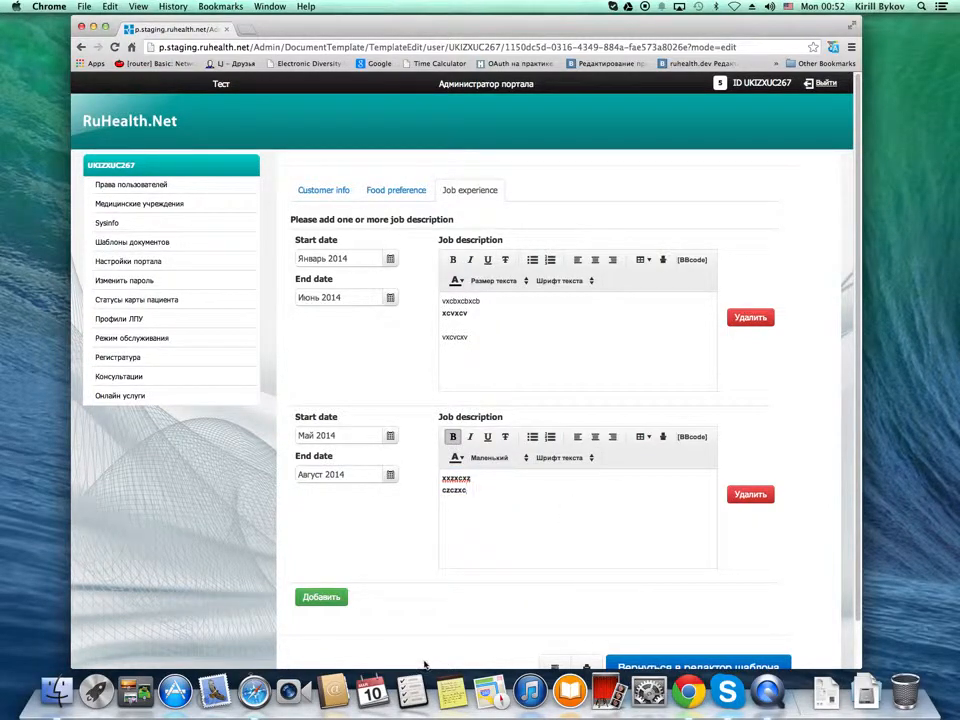
Open the print view and check how both job entries, the food preference and the customer info are rendered
scroll(424, 665, "down", 1)
left_click(586, 622)
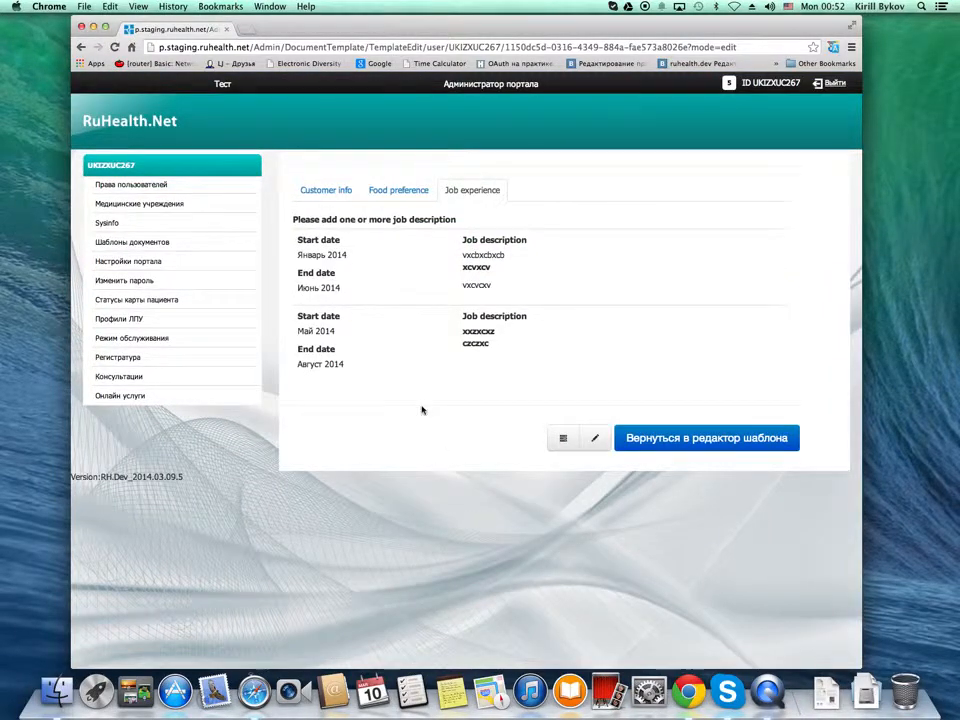
left_click(412, 195)
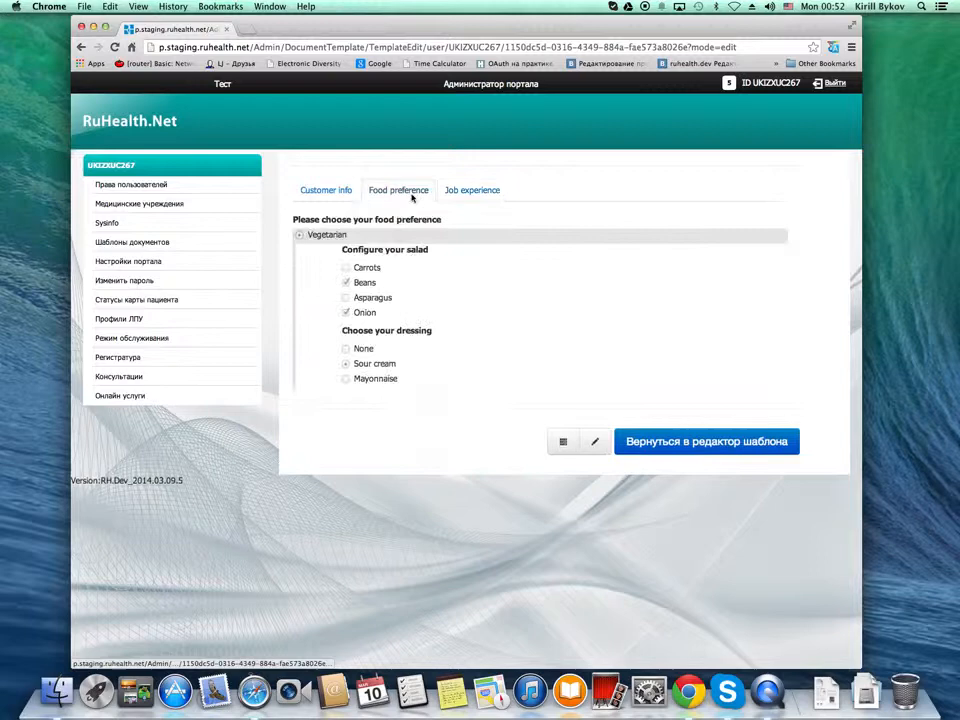
left_click(325, 194)
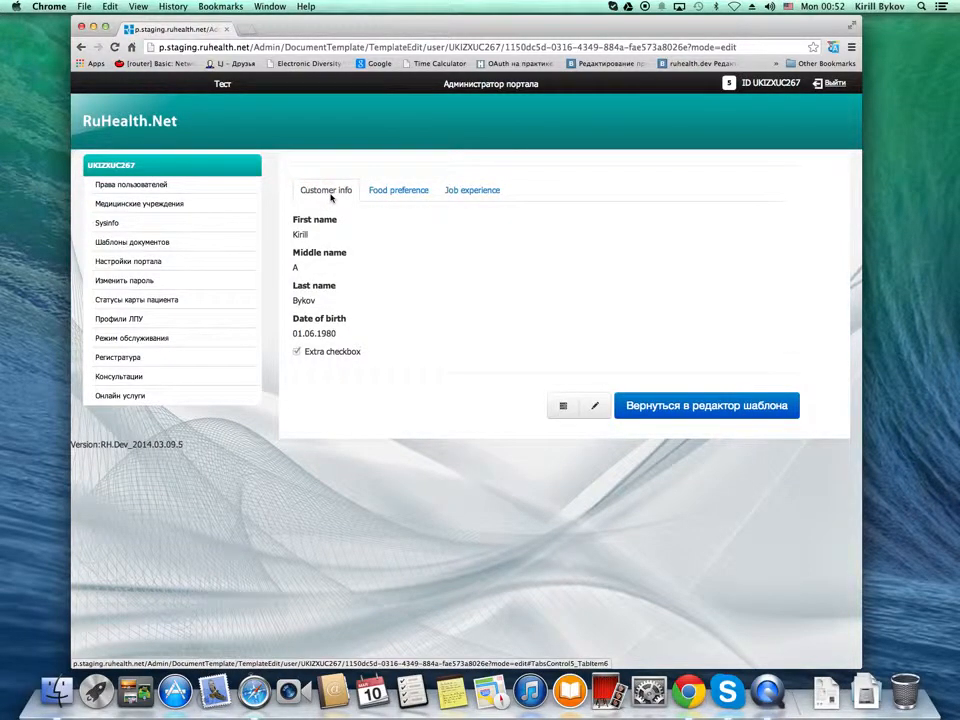